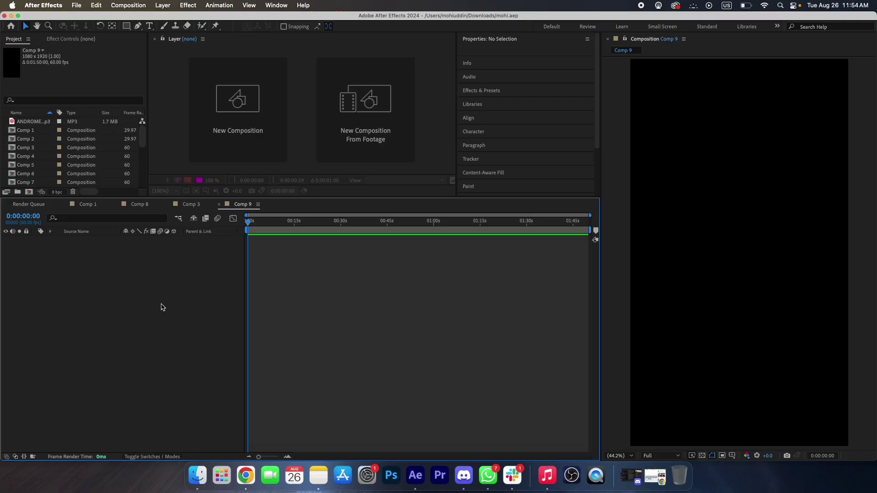
Create a black solid layer in the empty Comp 9
right_click(163, 308)
mouse_move(165, 308)
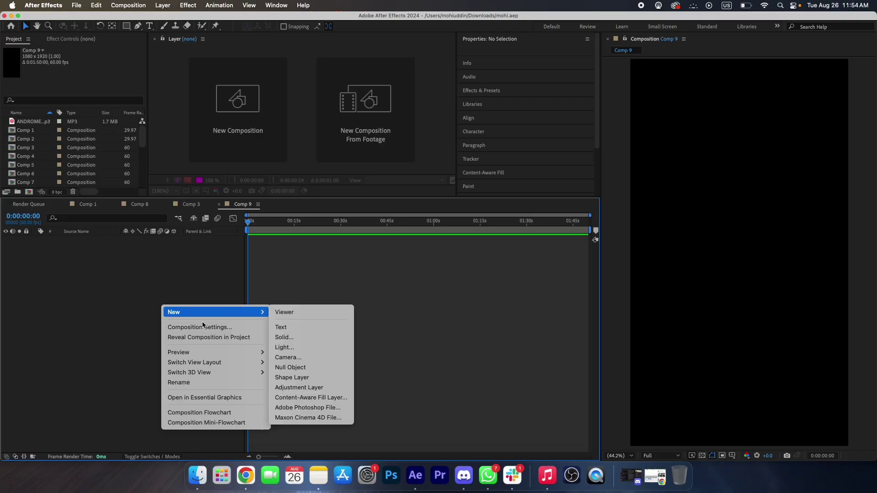
click(283, 338)
click(471, 333)
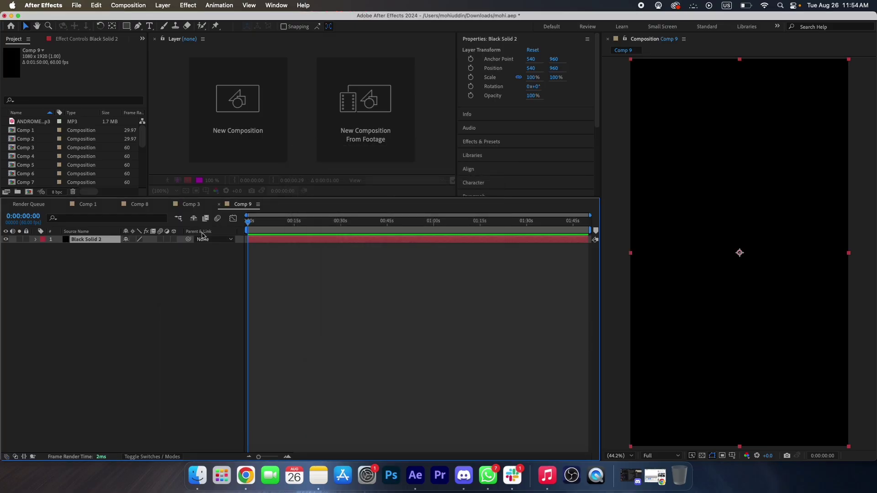
Place IMG_3152.PNG above the solid, scale it to 61%, and position it near the composition's centre
scroll(39, 146, down, 10)
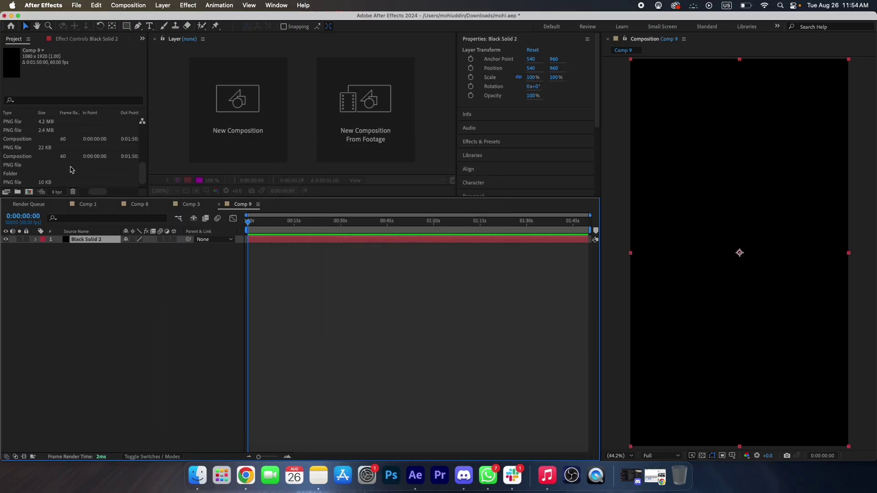
click(37, 148)
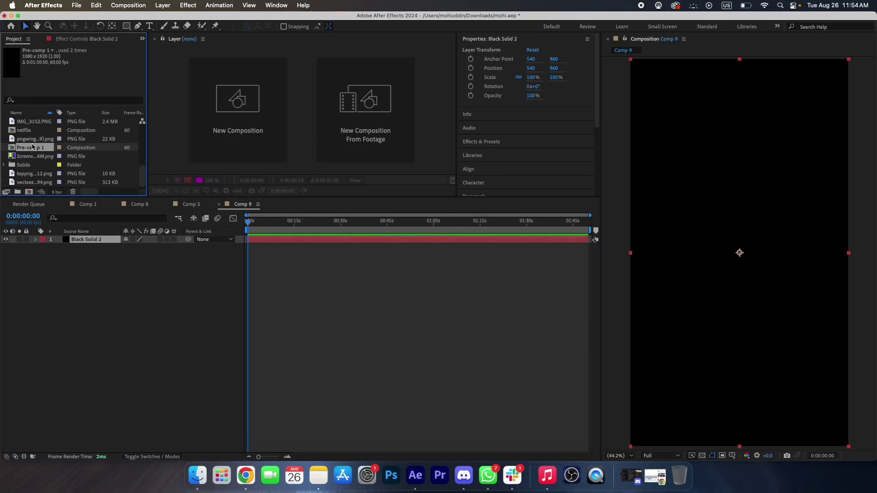
click(30, 124)
drag(117, 226, 113, 248)
key(s)
click(401, 333)
click(726, 171)
drag(726, 170, 715, 188)
Apply the Fill effect to the solid and sample its colour from the screenshot's dark background
click(87, 255)
click(478, 142)
click(485, 92)
text(fill)
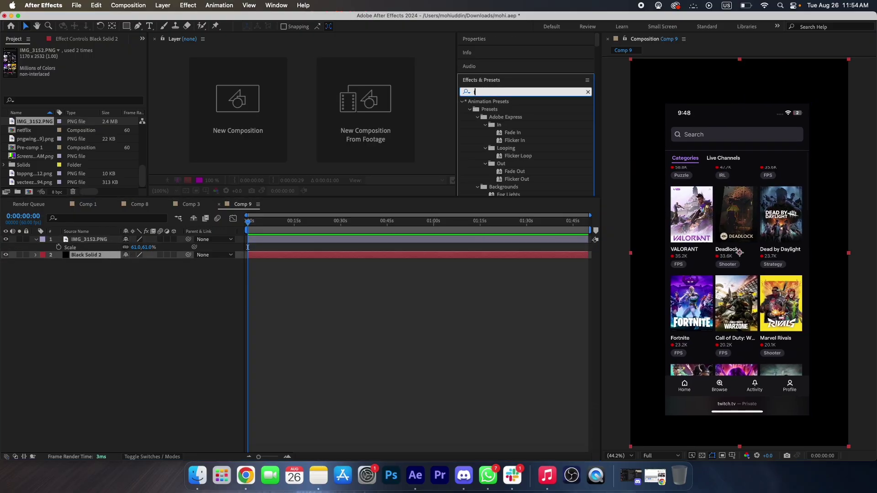
click(492, 164)
double_click(493, 165)
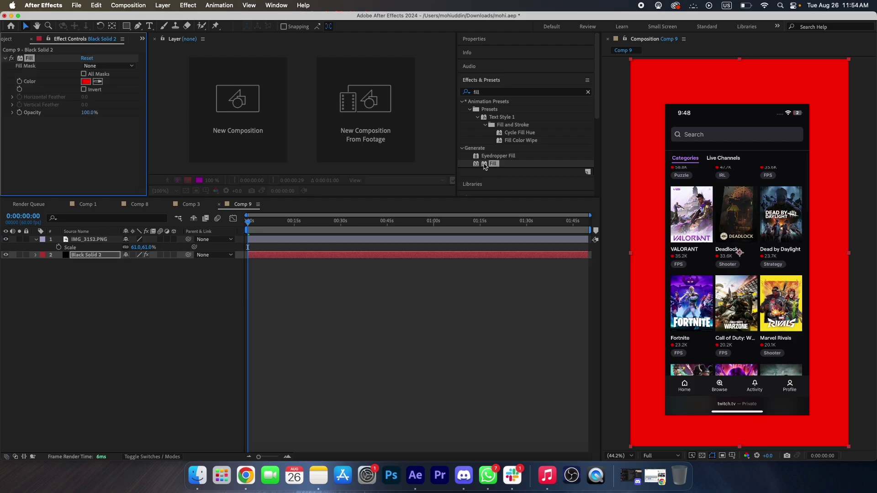
click(745, 118)
click(435, 341)
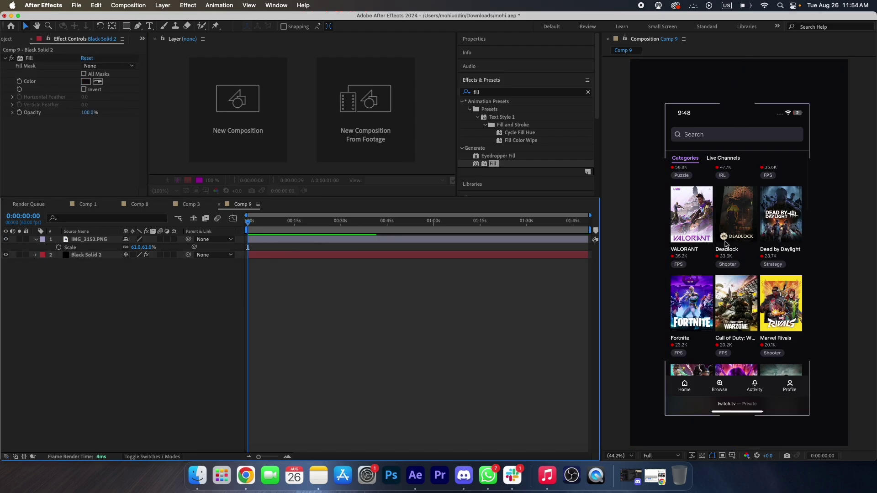
Duplicate the IMG_3152.PNG layer and mask the upper copy with a rectangle around the Search bar
click(724, 243)
click(35, 240)
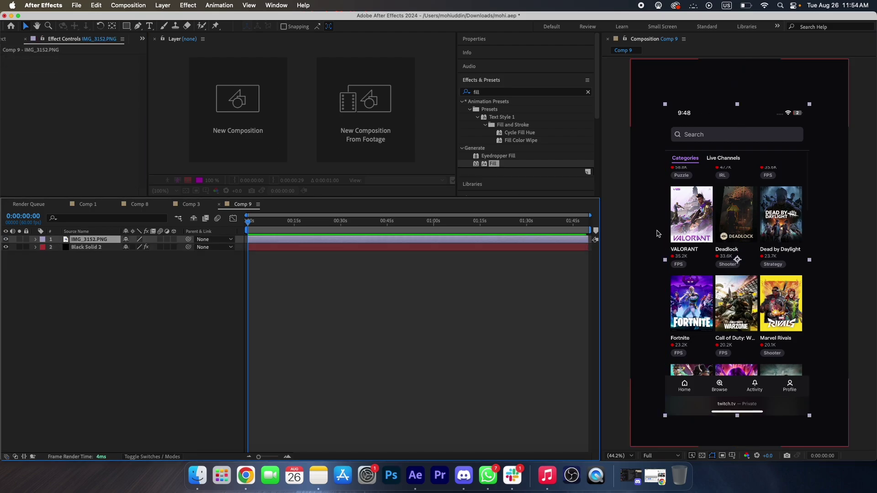
key(super+d)
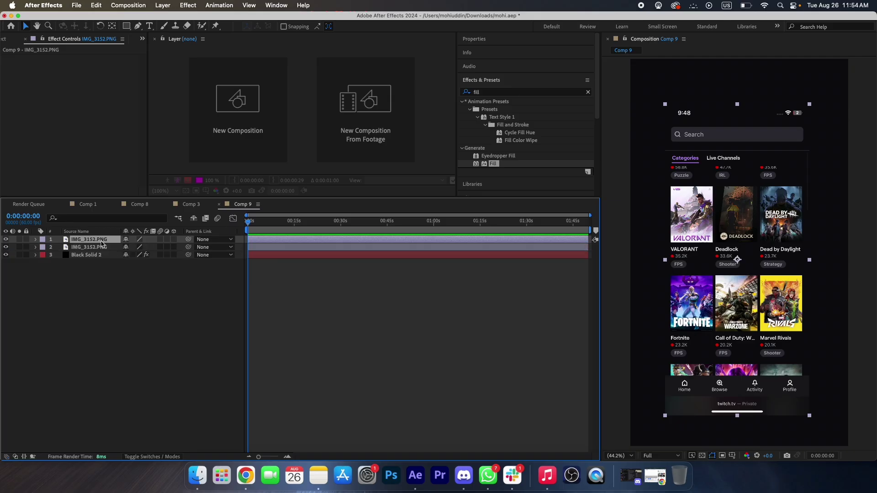
click(127, 26)
drag(667, 123, 808, 147)
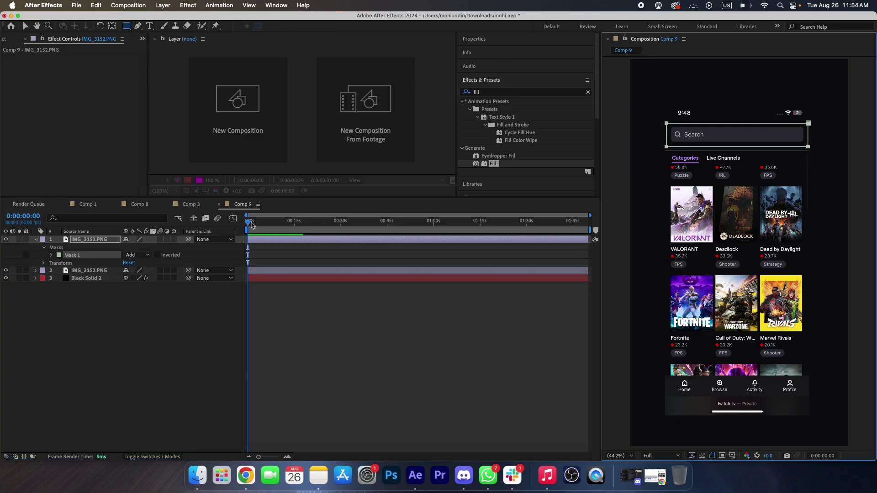
click(41, 243)
click(37, 240)
Mask the lower IMG_3152.PNG copy with a rectangle around the Categories and Live Channels row
click(87, 247)
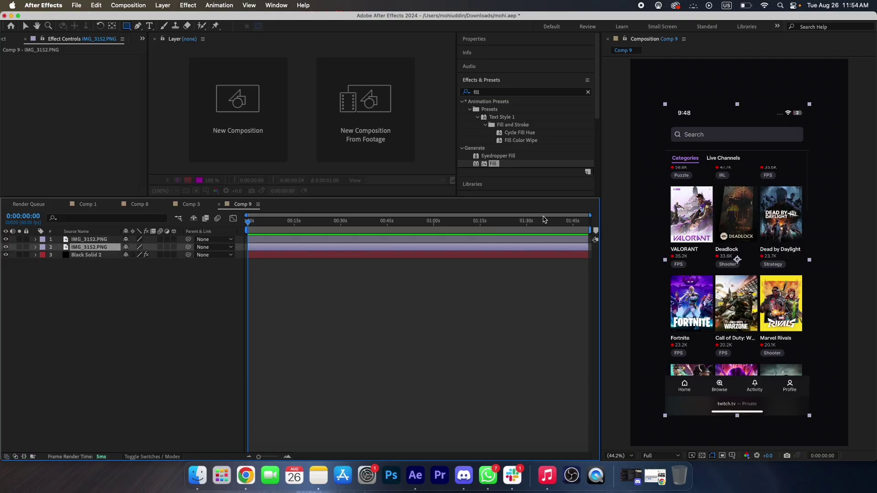
drag(662, 148, 809, 161)
key(v)
click(496, 306)
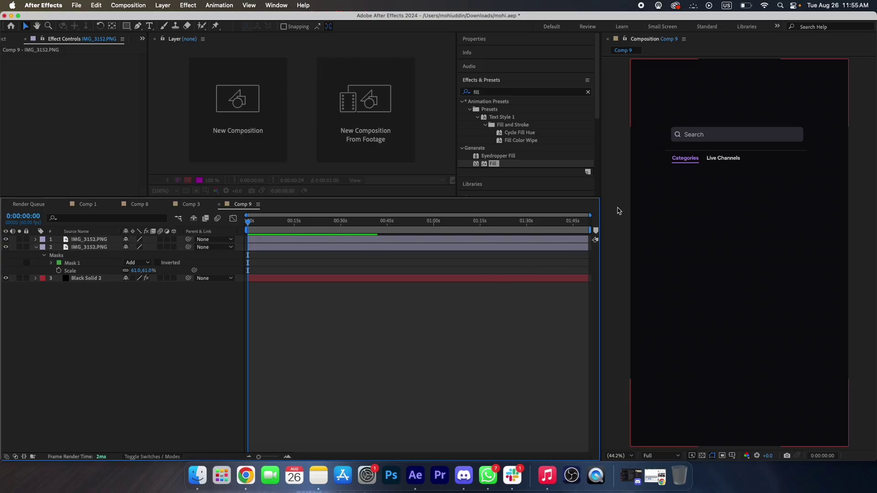
Shift the masked Search bar slightly down and to the left in the composition
scroll(682, 144, up, 2)
drag(697, 129, 688, 136)
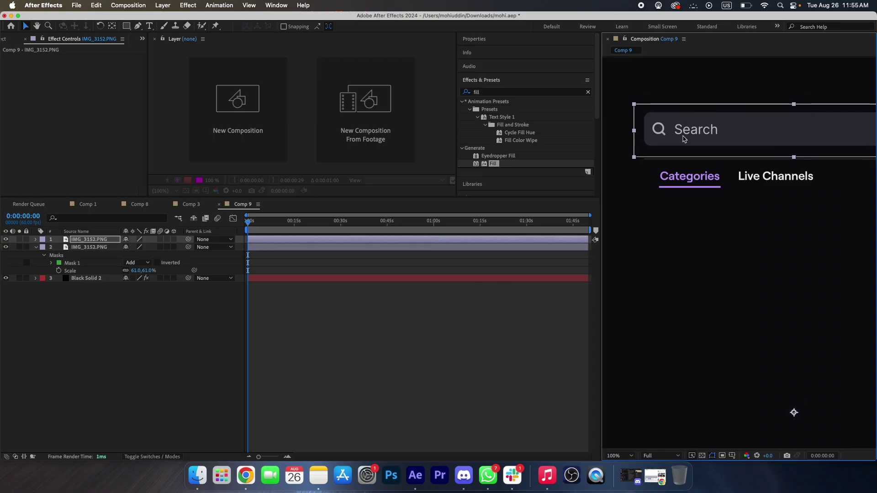
click(620, 455)
click(615, 293)
click(36, 247)
Duplicate the Search bar layer and delete the mask from the copy so the full screenshot shows
click(79, 240)
key(super+d)
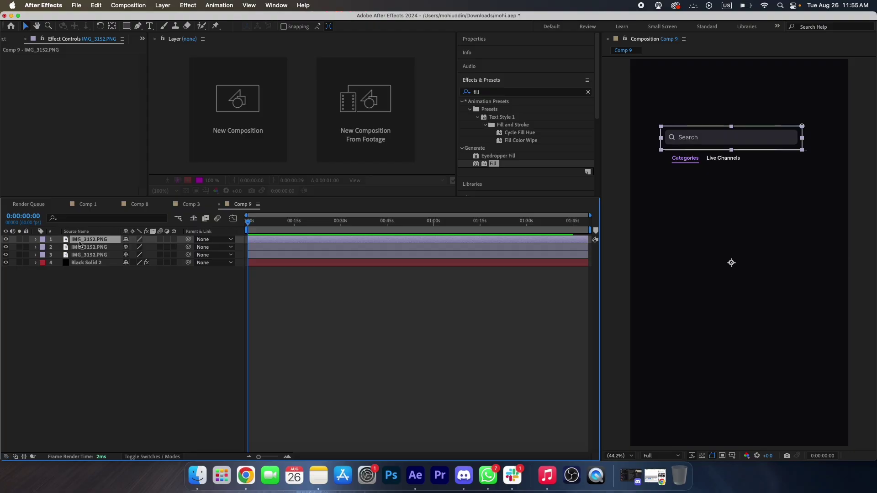
key(m)
click(87, 248)
key(Delete)
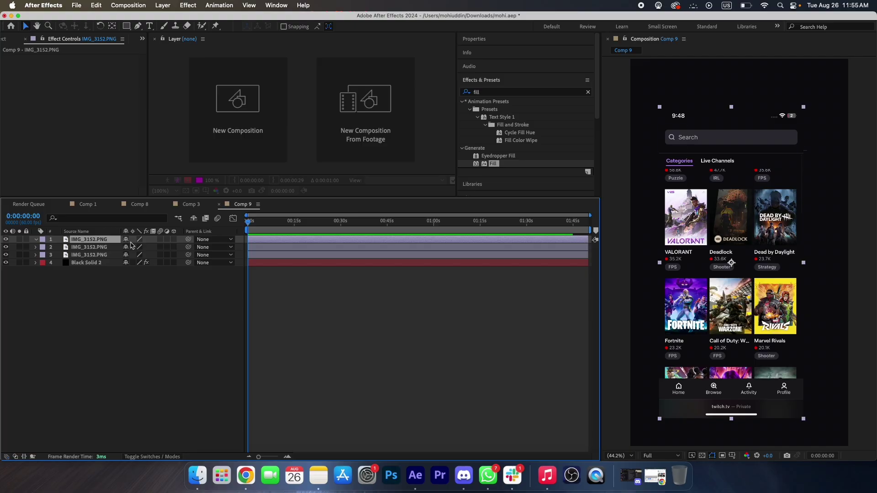
Rename the unmasked screenshot layer to 1 and duplicate it five times, giving layers 1 to 6
key(Return)
text(1)
key(Return)
key(ctrl+d)
key(ctrl+d)
key(ctrl+d)
key(ctrl+d)
key(ctrl+d)
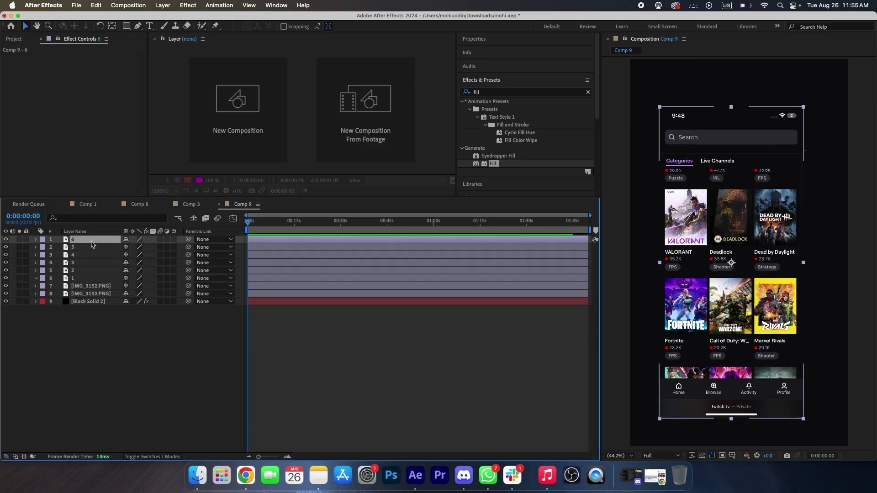
Draw a rectangular mask on layer 1 around the VALORANT card, including its title and tag
click(85, 280)
click(128, 26)
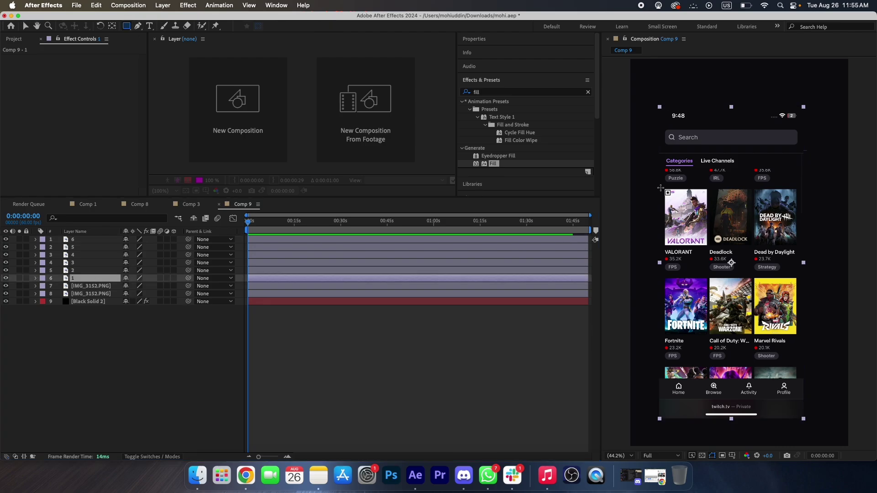
mouse_move(661, 188)
mouse_down()
mouse_move(708, 252)
mouse_move(714, 276)
mouse_move(710, 269)
mouse_up()
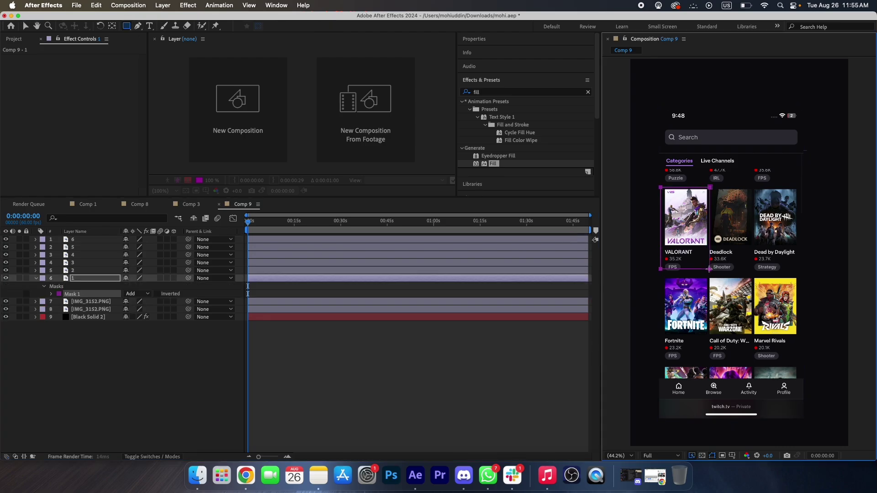
click(36, 278)
Draw a rectangular mask on layer 2 around the Deadlock card, including its title and tag
click(78, 271)
scroll(736, 268, up, 3)
mouse_move(628, 164)
mouse_down()
mouse_move(709, 358)
mouse_move(729, 359)
mouse_up()
key(v)
click(679, 333)
drag(629, 320, 627, 319)
click(36, 270)
Draw a rectangular mask on layer 3 around the Dead by Daylight card, including its title and tag
click(78, 262)
key(q)
drag(728, 163, 840, 359)
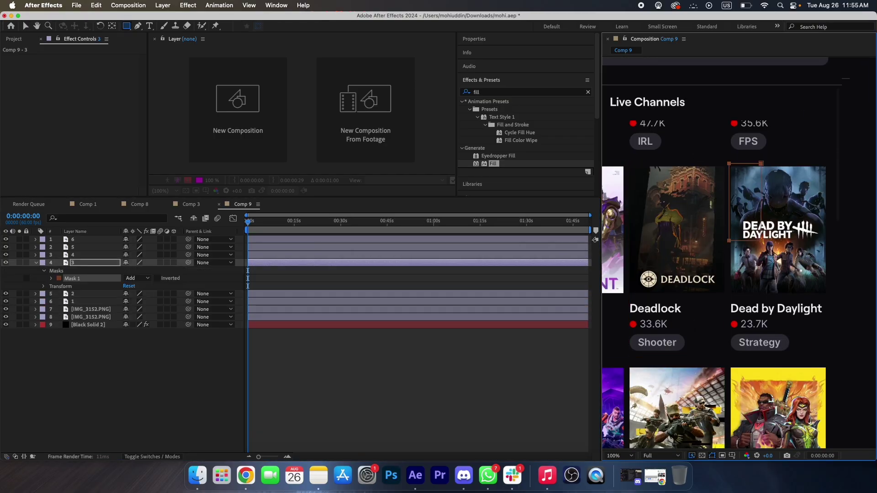
click(36, 263)
Draw a rectangular mask on layer 4 around the Fortnite card, including its title and tag
click(78, 254)
key(q)
scroll(646, 342, down, 3)
scroll(696, 308, up, 3)
drag(645, 190, 754, 390)
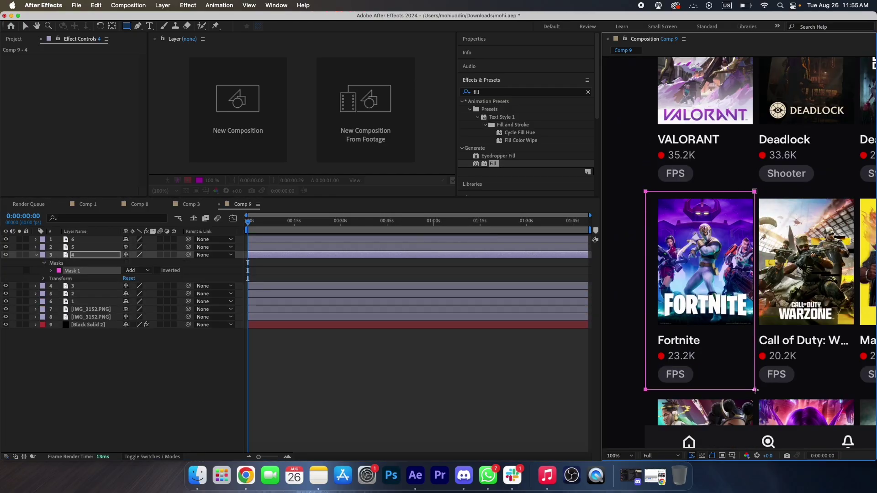
click(35, 255)
Draw a rectangular mask on layer 5 around the Call of Duty: Warzone card, including its title and tag
click(76, 247)
scroll(653, 203, down, 3)
scroll(678, 211, up, 3)
drag(681, 174, 784, 371)
click(36, 247)
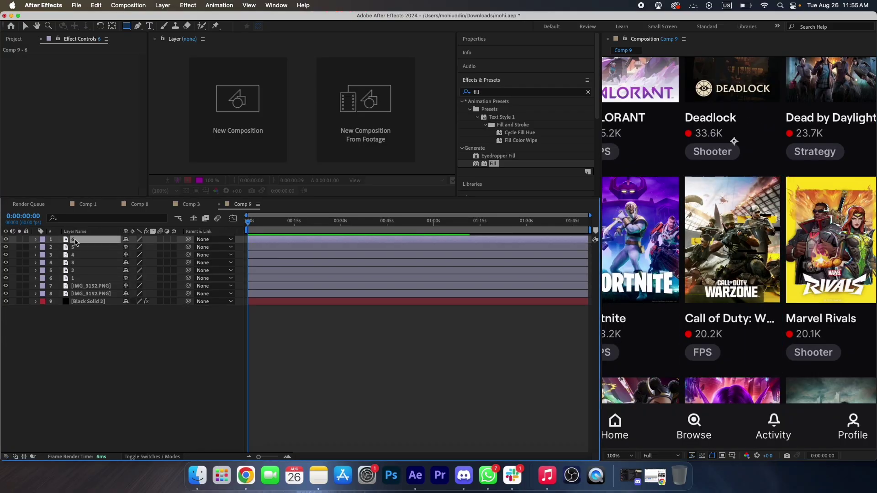
Draw a rectangular mask on layer 6 around the Marvel Rivals card and fit the composition back in view
click(76, 240)
scroll(774, 282, down, 3)
scroll(793, 300, up, 3)
drag(728, 124, 836, 317)
click(629, 456)
click(630, 304)
click(35, 239)
Move card layers 1 to 6 together slightly up, closer to the Categories row
shift+click(76, 277)
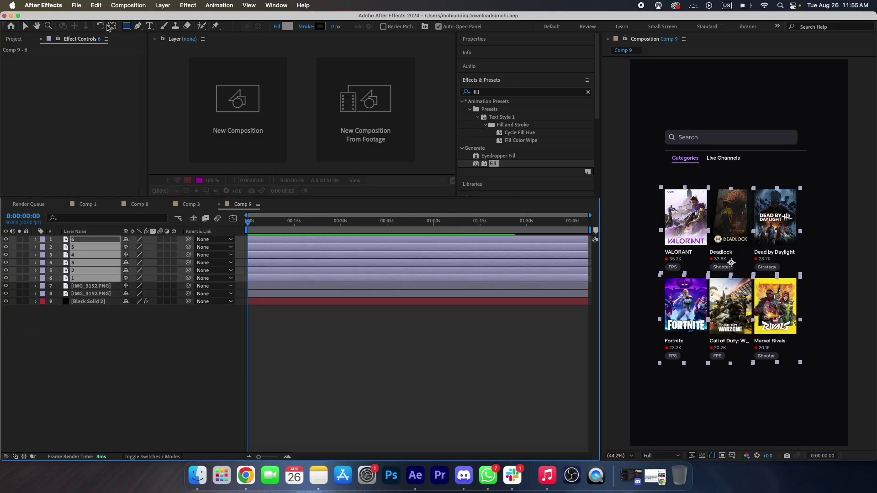
key(v)
drag(724, 200, 725, 186)
click(105, 326)
Parent card layers 1 to 5 to layer 6
click(78, 278)
shift+click(81, 255)
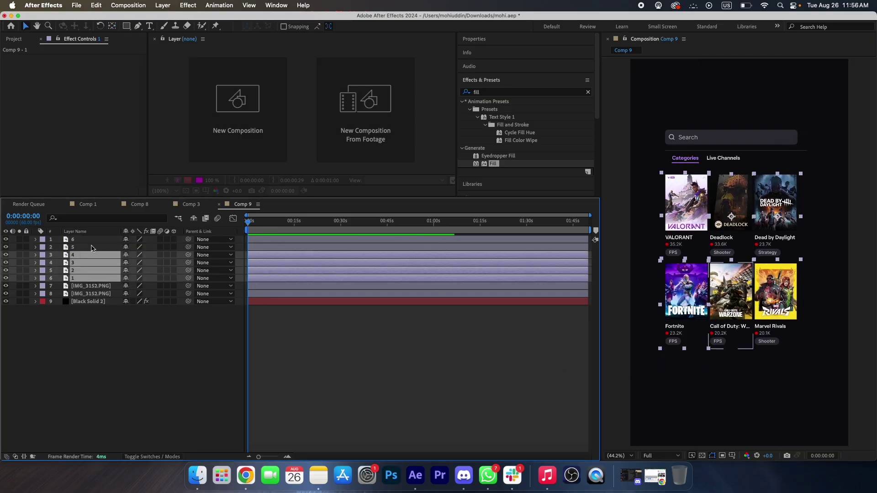
shift+click(97, 248)
click(101, 241)
drag(107, 247, 137, 248)
Scale parent layer 6 to 58%, move the card grid up beneath the Categories row, and save the project
key(s)
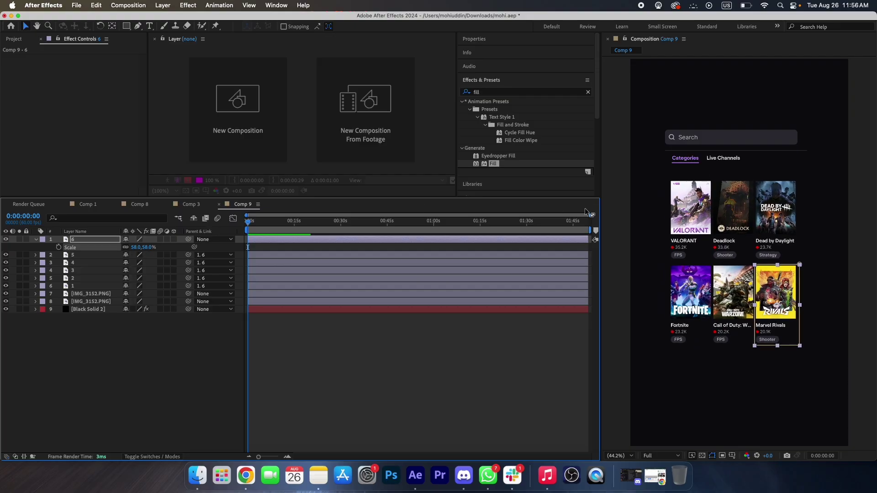
drag(777, 300, 777, 291)
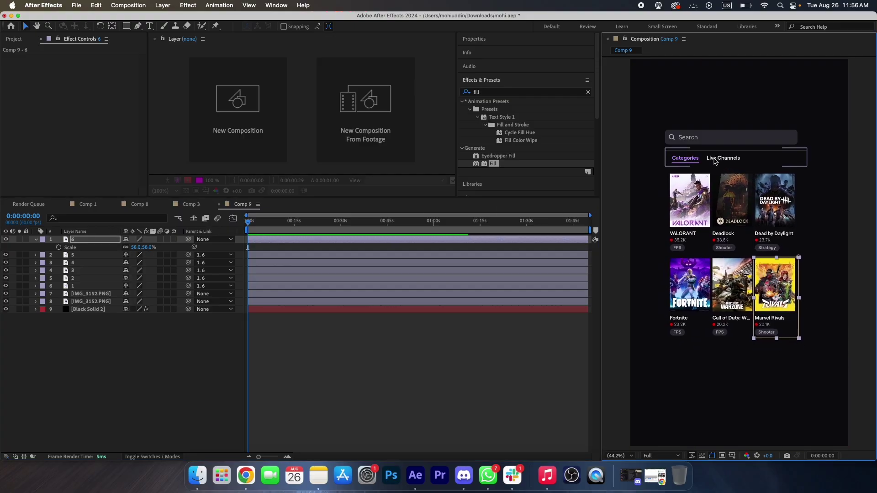
click(548, 356)
key(super+s)
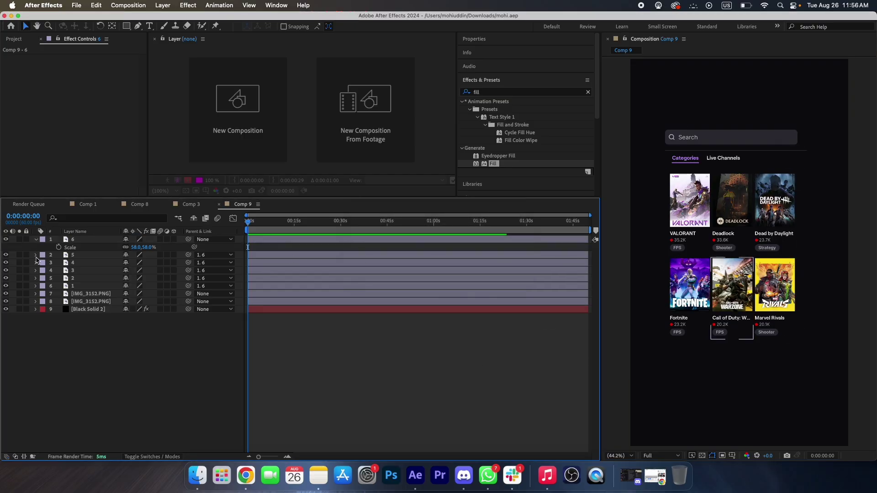
click(35, 239)
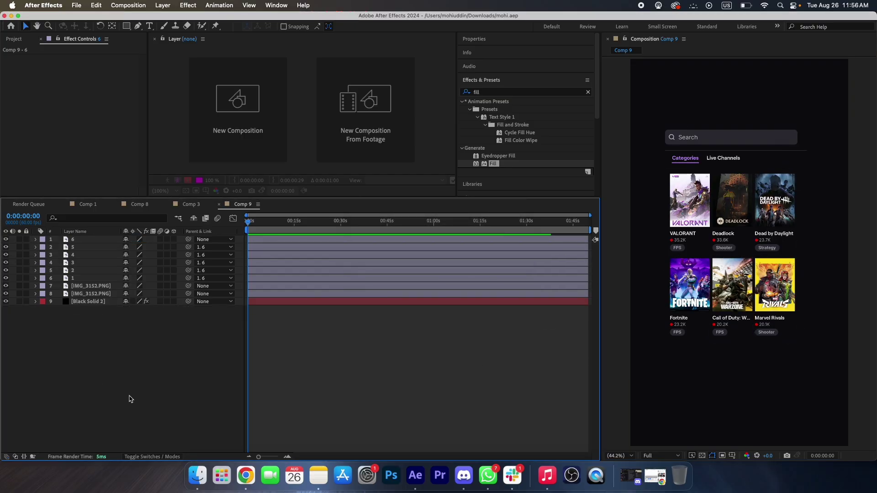
Draw a filled rectangle shape layer that covers the whole grid of six game cards
click(126, 27)
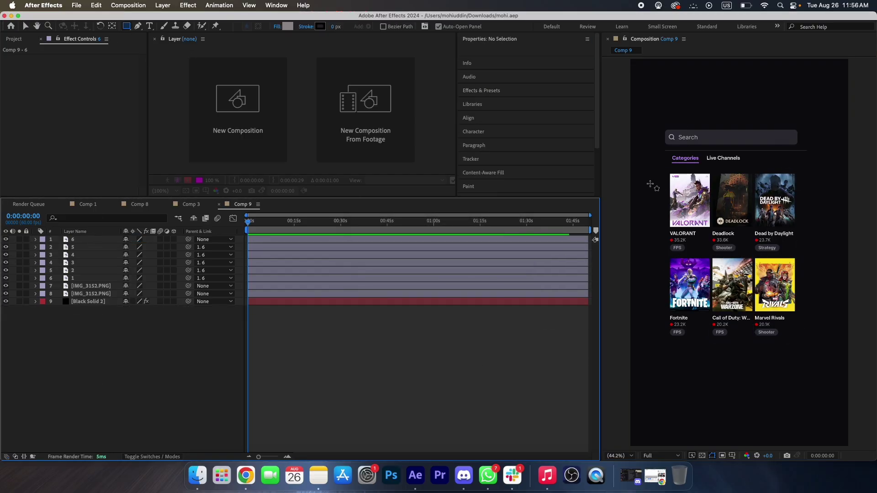
mouse_move(666, 172)
mouse_down()
mouse_move(793, 280)
mouse_move(803, 345)
mouse_up()
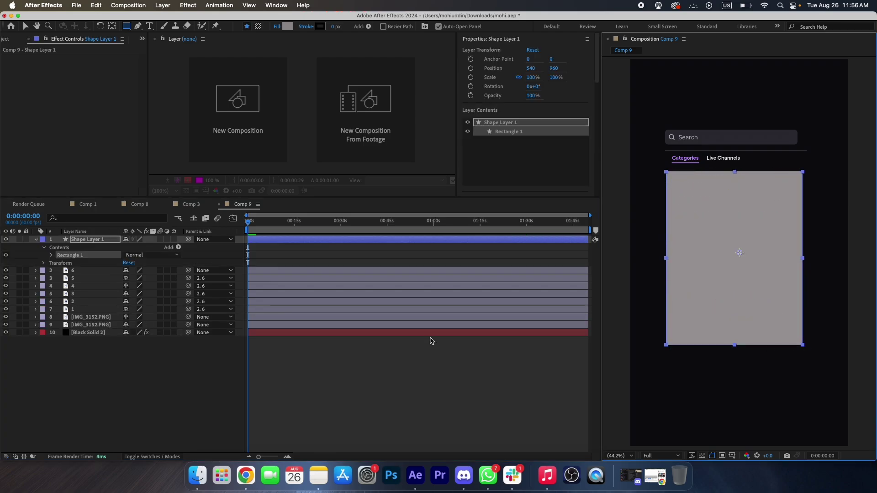
click(37, 240)
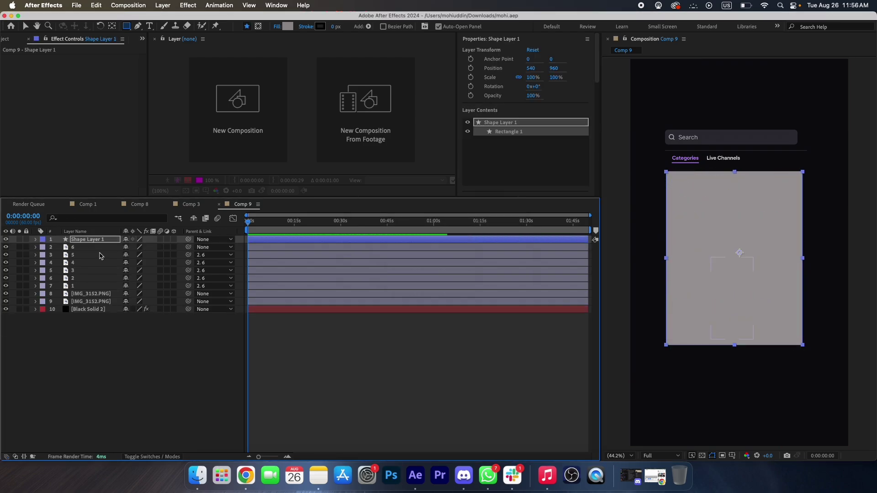
Move the rectangle shape layer below the card layers and set it as the track matte for layers 1 to 6
drag(88, 242, 86, 293)
click(78, 239)
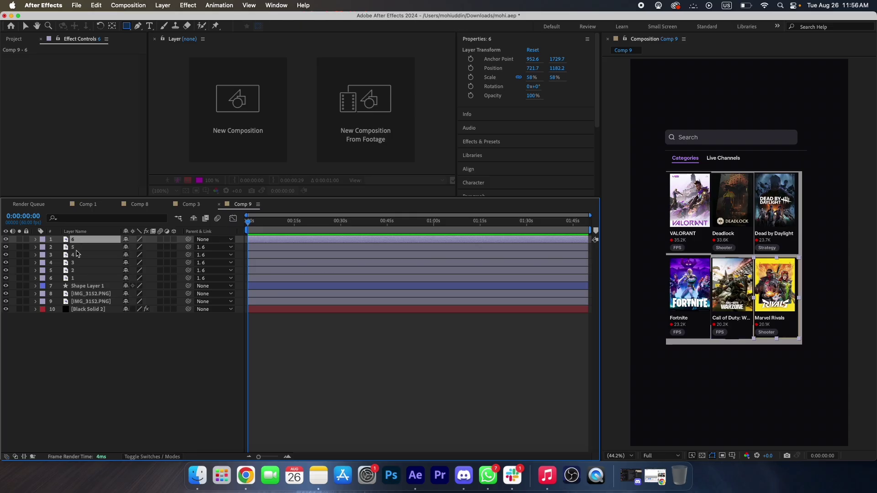
shift+click(78, 278)
click(157, 457)
drag(167, 279, 89, 286)
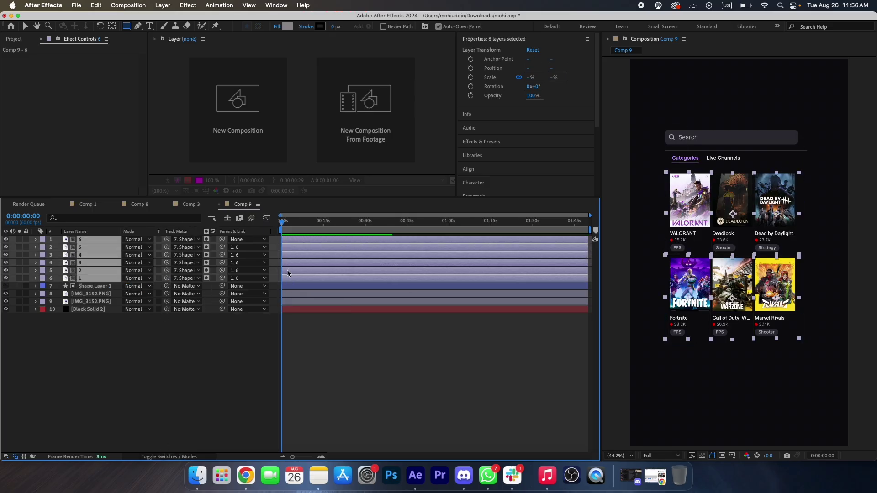
Keyframe Position on all six card layers at about 12 s and shift the cards upward at 0 s, setting layer 6's Y to 718.2
key(p)
click(59, 248)
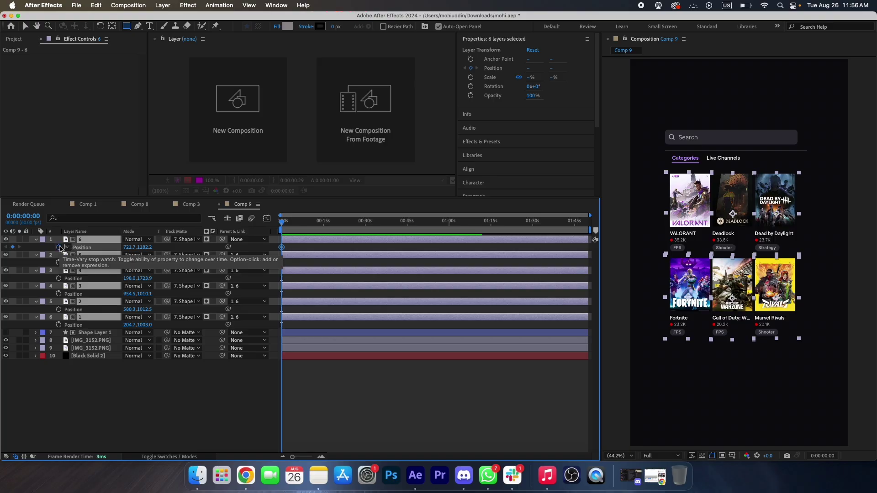
scroll(284, 256, up, 2)
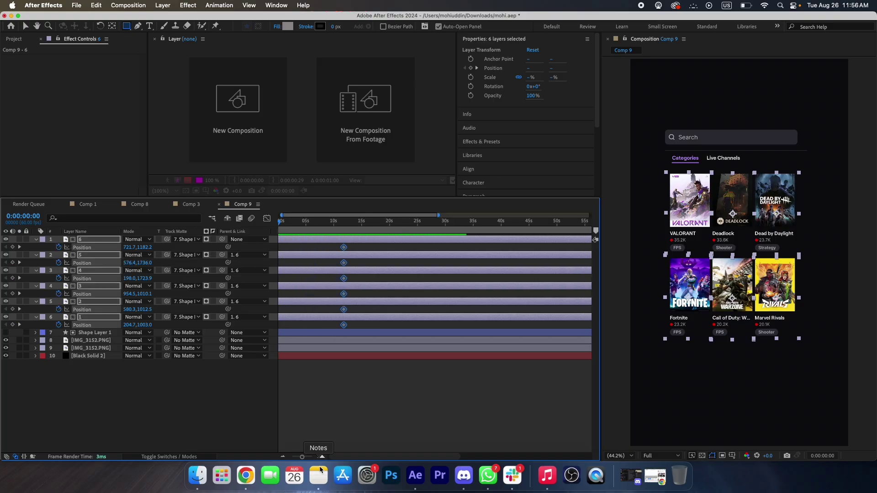
drag(140, 263, 154, 218)
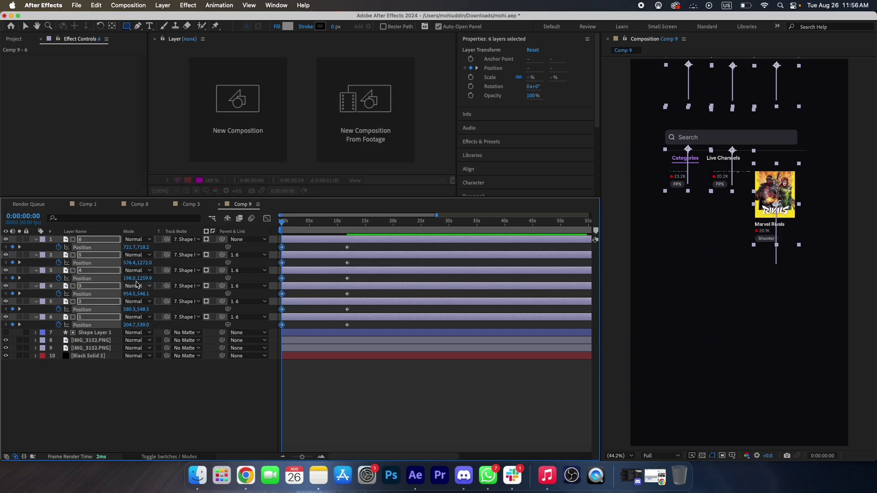
Undo the last position shift, unparent the cards, move all six above the matte at 0 s with layer 6's Y at 320.2, and save
key(cmd+z)
click(240, 241)
click(243, 250)
drag(144, 248, 2, 5)
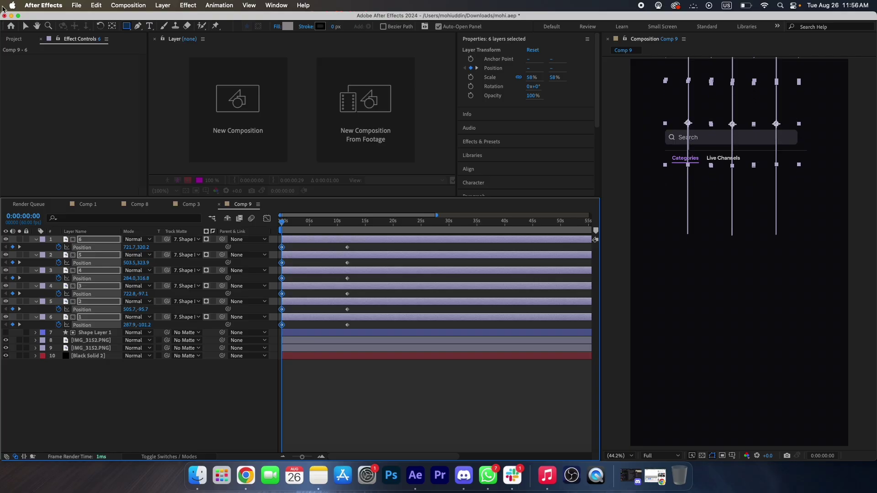
key(cmd+s)
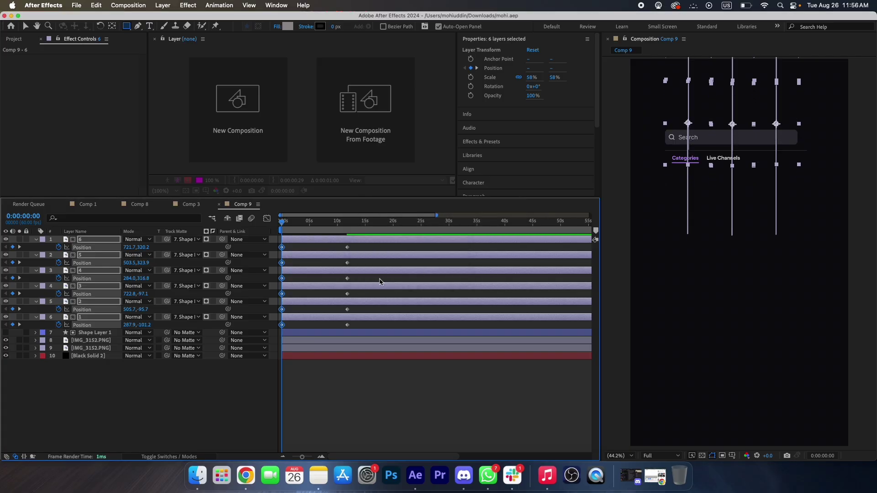
Apply the bounce expression from the Notes entry starting "amp = .04; freq = 1.8;" to card layer 1's Position
drag(355, 245, 273, 330)
click(318, 475)
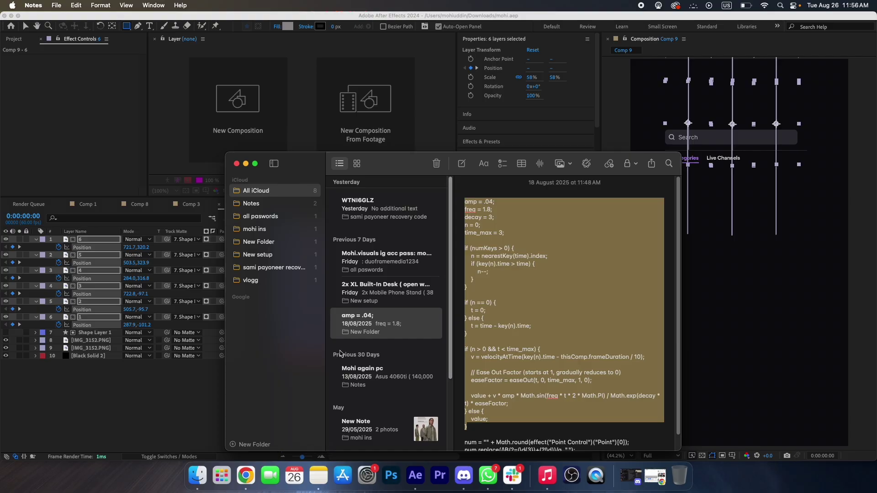
click(135, 408)
drag(363, 325, 275, 328)
alt+click(59, 325)
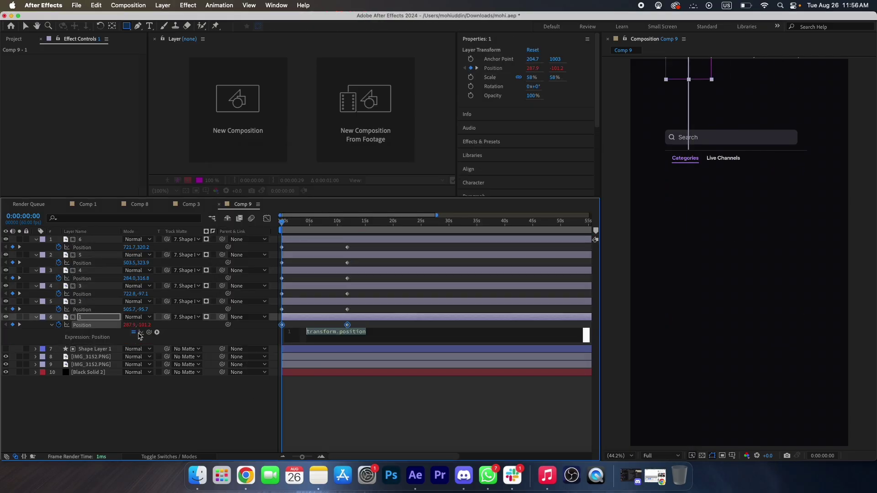
key(super+v)
click(100, 333)
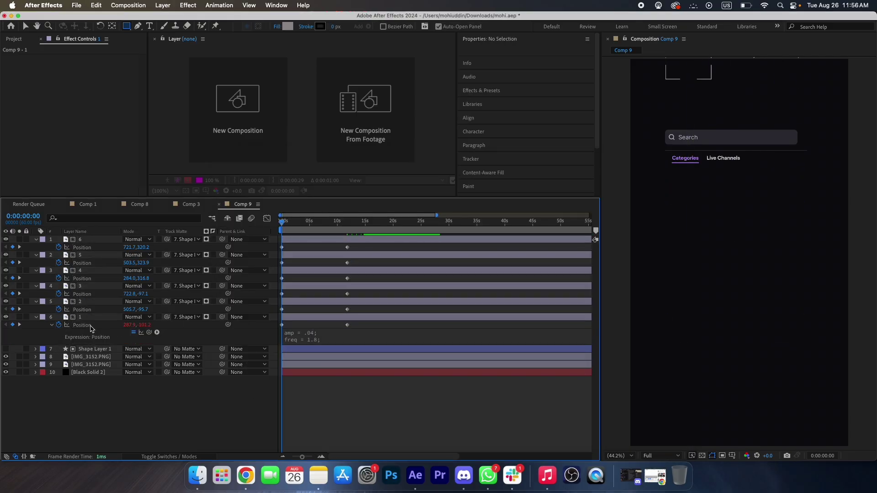
Copy only the Position expression from card 1 onto cards 2 to 6, and show Position for all six layers
right_click(91, 328)
click(138, 420)
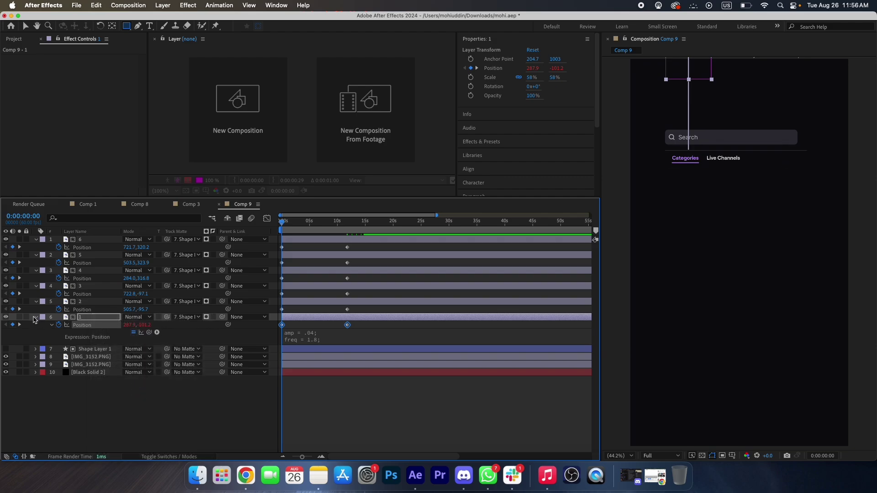
click(36, 317)
drag(359, 243, 283, 301)
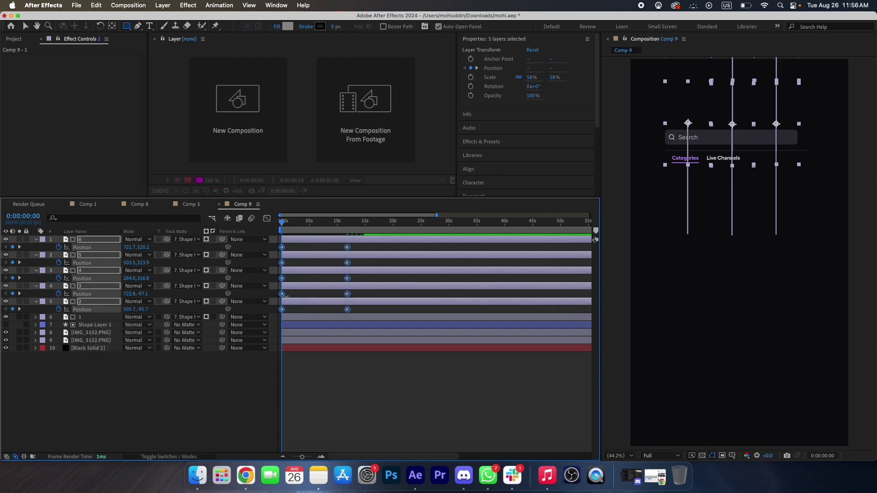
shift+click(319, 318)
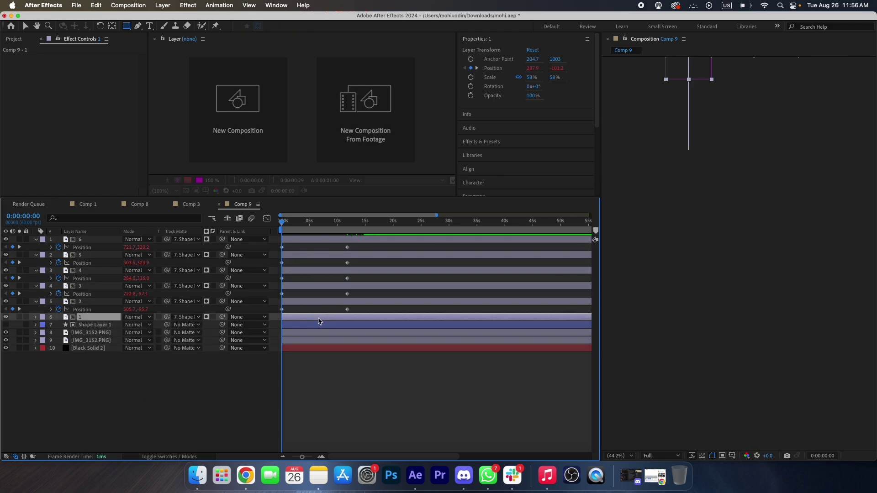
key(p)
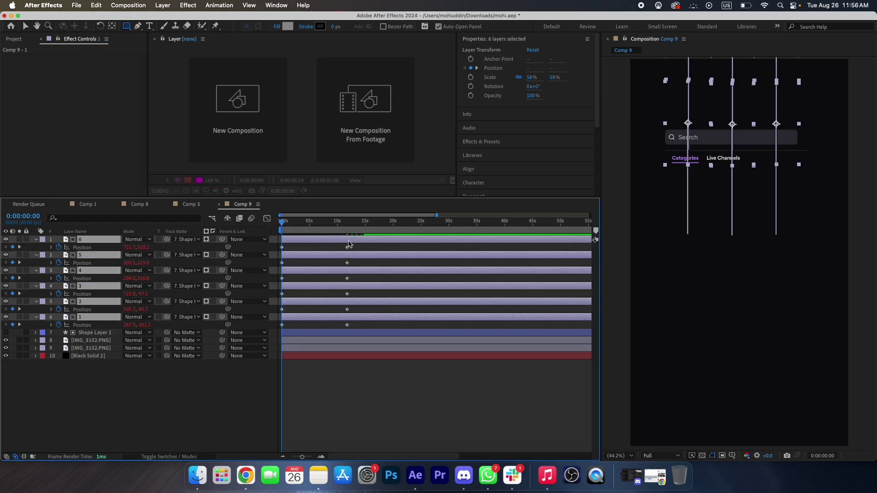
Retime the ending Position keyframes of all six card layers to frame 20 and preview the motion
drag(355, 244, 327, 248)
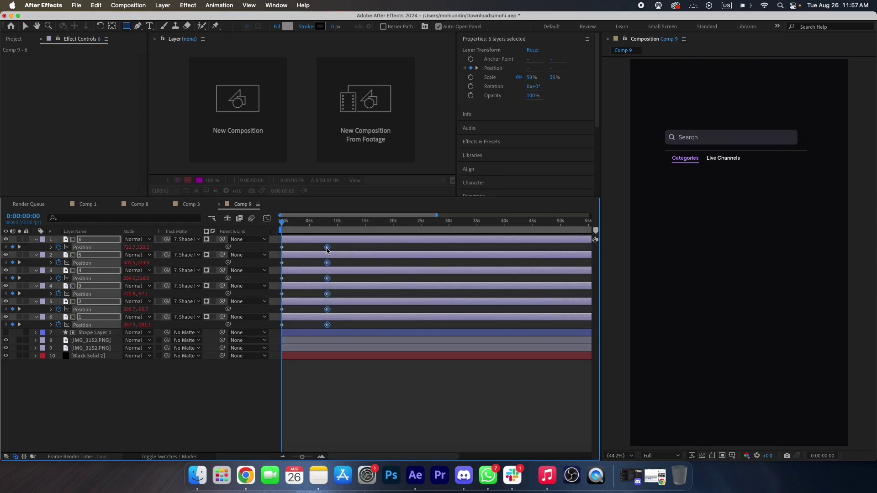
key(space)
key(equal)
key(equal)
drag(287, 223, 274, 225)
drag(465, 251, 304, 254)
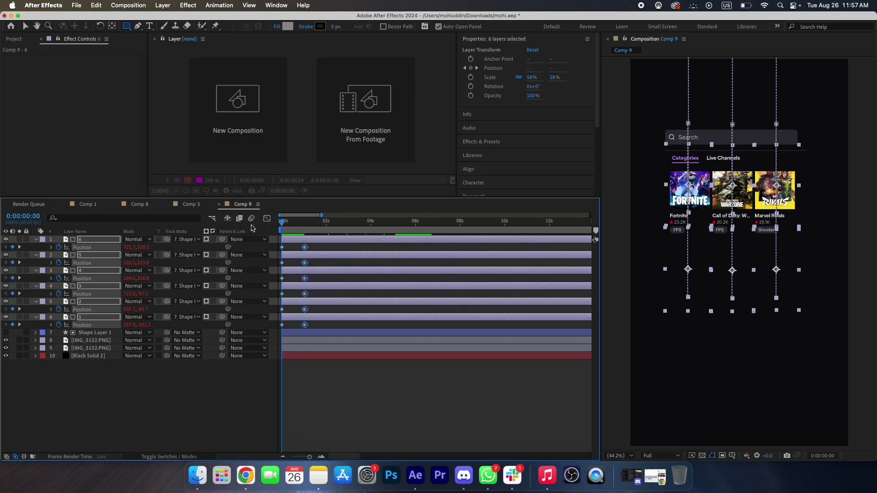
key(equal)
key(space)
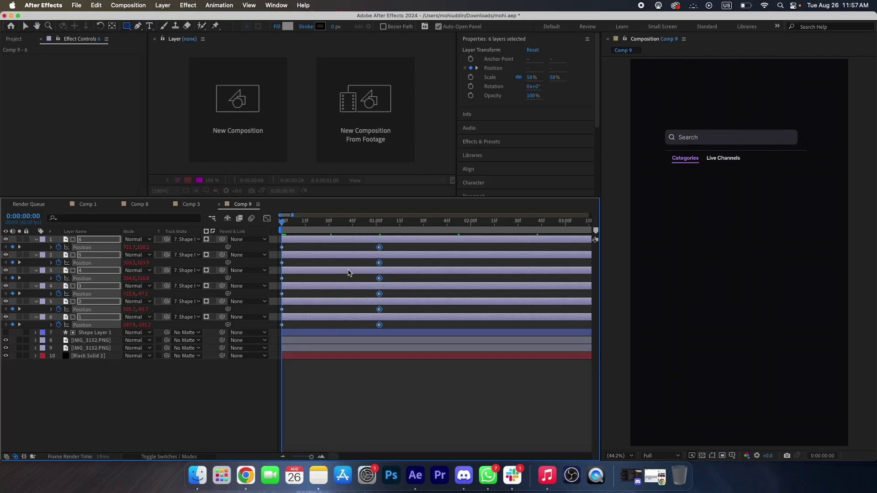
key(space)
drag(380, 249, 322, 250)
key(Home)
key(space)
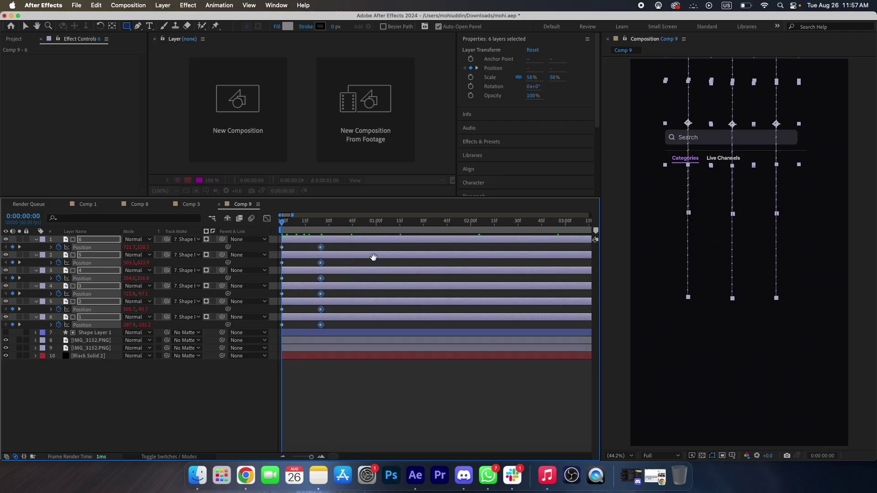
mouse_move(323, 248)
mouse_down()
mouse_move(304, 249)
mouse_move(313, 249)
mouse_up()
key(space)
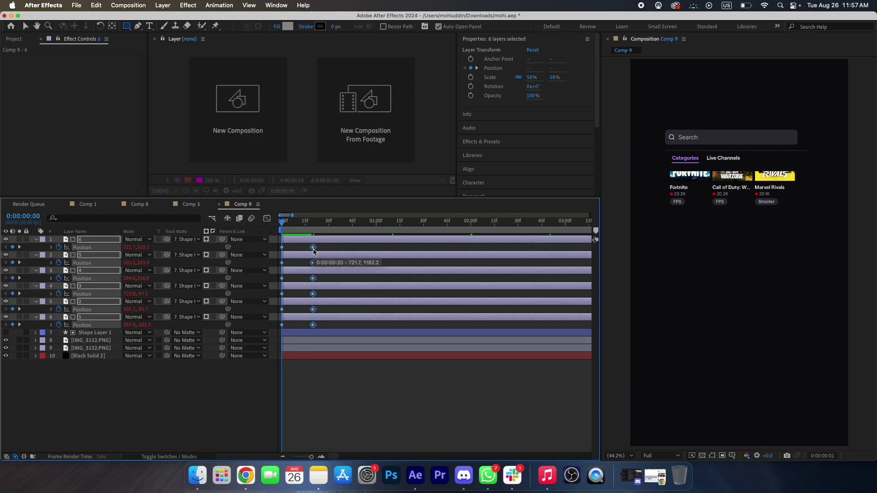
key(space)
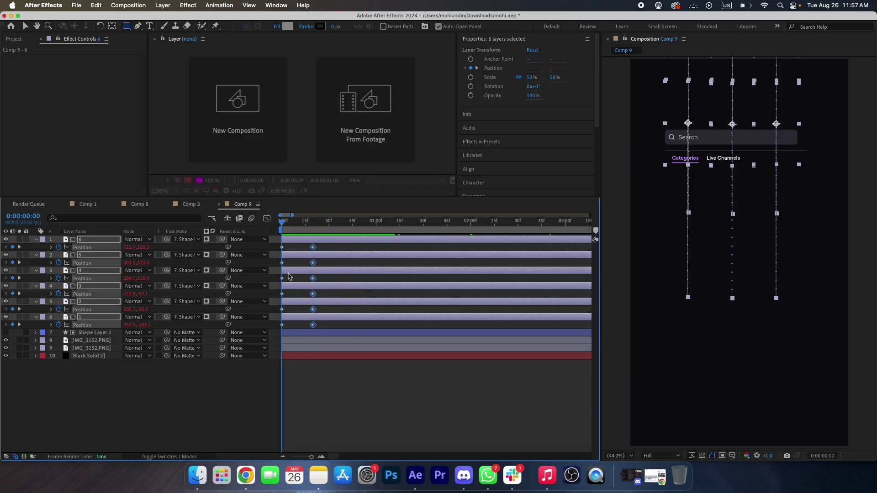
Stagger the card layers a few frames apart in the order 6, 5, 4, 3, 2, 1, with card 1 starting at about frame 16, and preview
drag(290, 257, 318, 321)
key(space)
key(space)
key(space)
key(space)
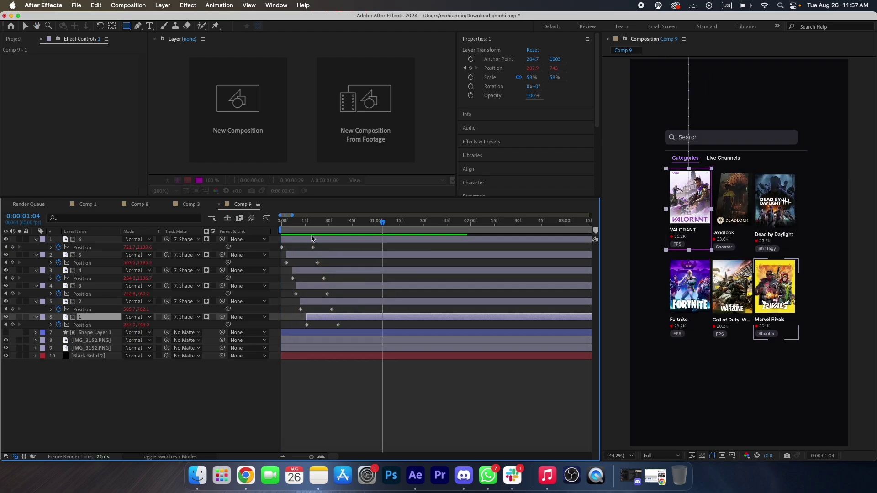
Move card layer 1 to the top of the stack and add Position keyframes to the other five cards at 0:00:01:04
drag(87, 312, 85, 241)
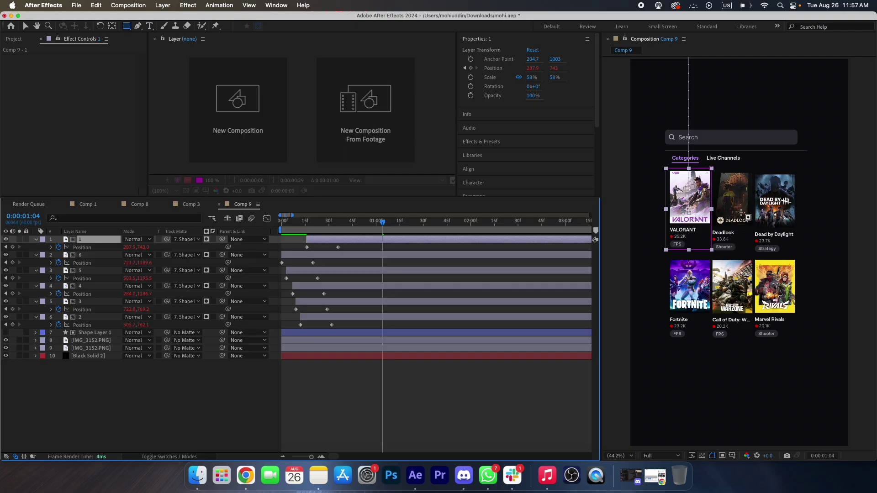
click(87, 257)
shift+click(87, 319)
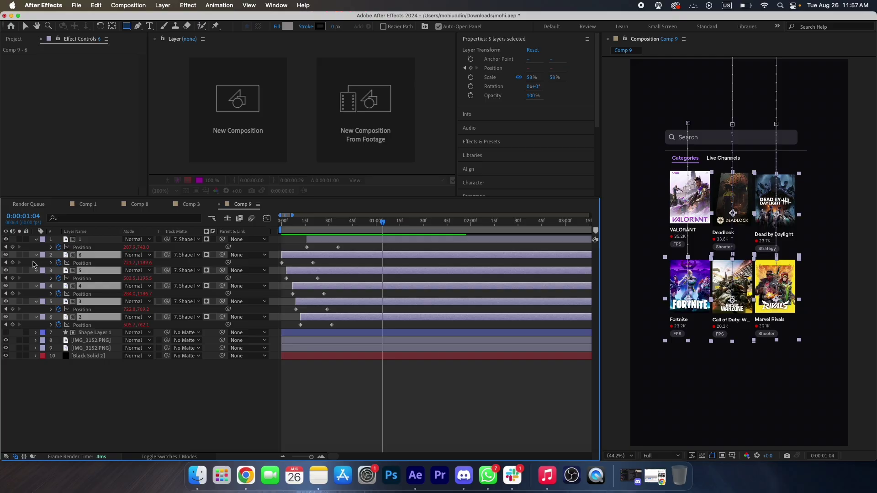
click(13, 263)
key(=)
At 0:00:01:25, slide the Deadlock and Dead by Daylight cards horizontally behind the VALORANT card, at about X 299 and 295, and save
drag(386, 227, 455, 239)
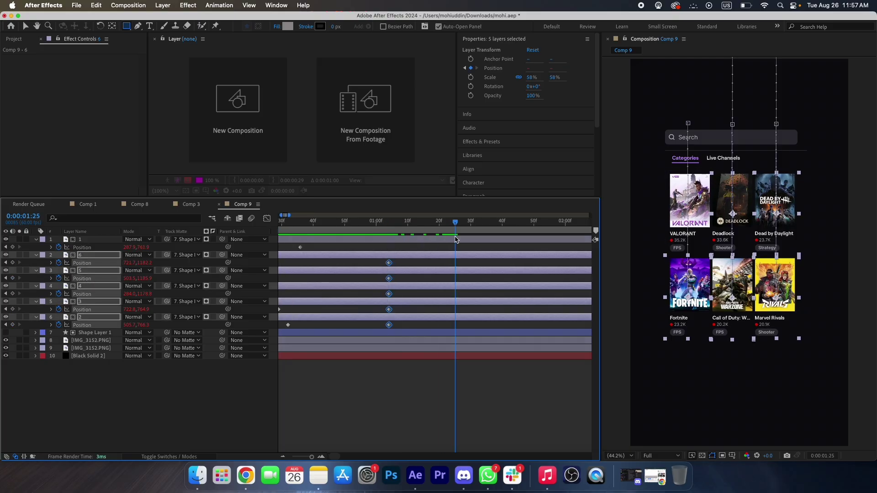
click(491, 392)
click(775, 274)
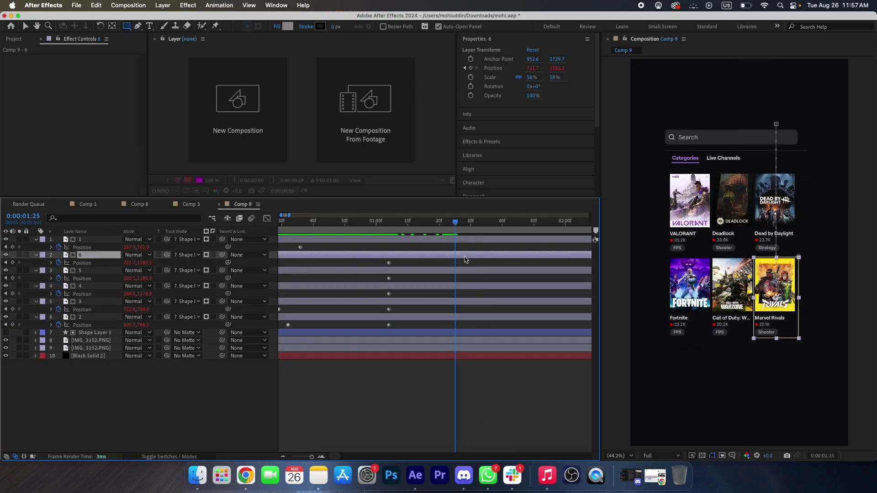
key(v)
click(731, 202)
drag(127, 326, 32, 326)
key(super+s)
click(473, 302)
drag(130, 309, 36, 307)
key(cmd+s)
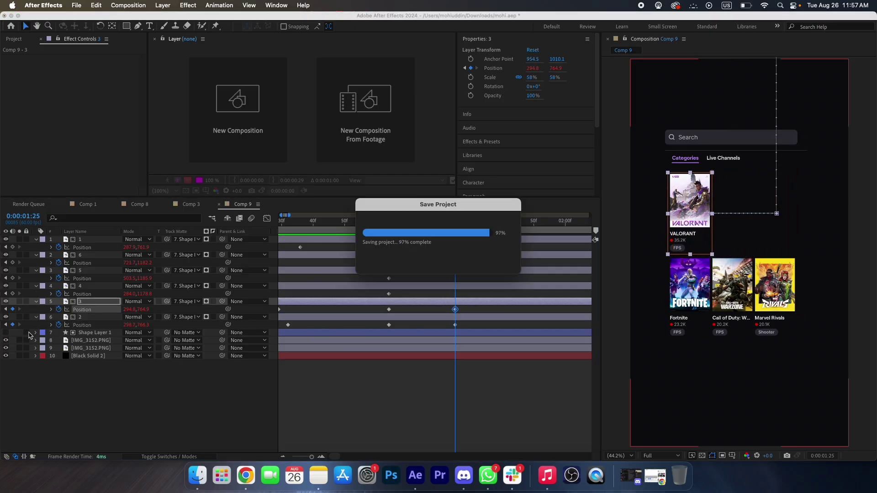
Stack the Fortnite, Call of Duty and Marvel Rivals cards behind the VALORANT card at 0:00:01:25
drag(129, 294, 86, 298)
key(super+z)
drag(146, 295, 2, 292)
key(super+s)
click(734, 288)
drag(735, 334, 691, 251)
drag(775, 285, 690, 200)
Easy-ease the last two Position keyframes of the five stacking cards and lengthen the incoming ease in the speed graph
drag(460, 258, 355, 330)
key(F9)
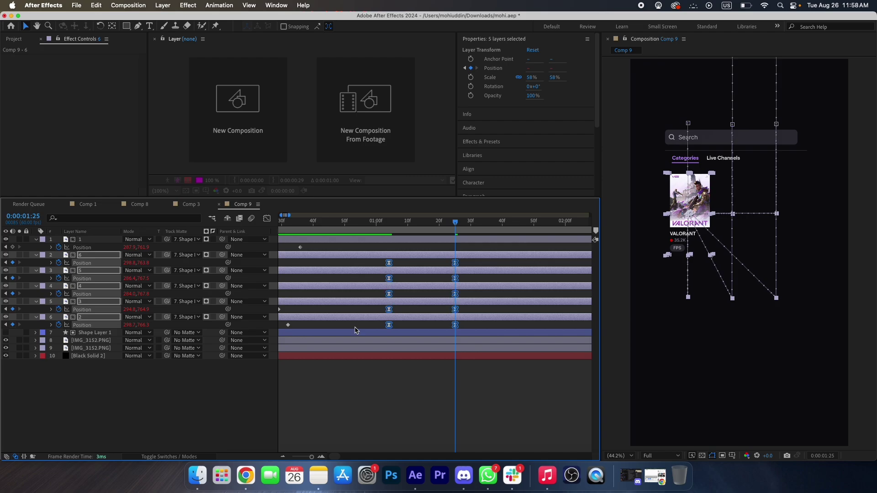
click(267, 218)
scroll(452, 423, up, 3)
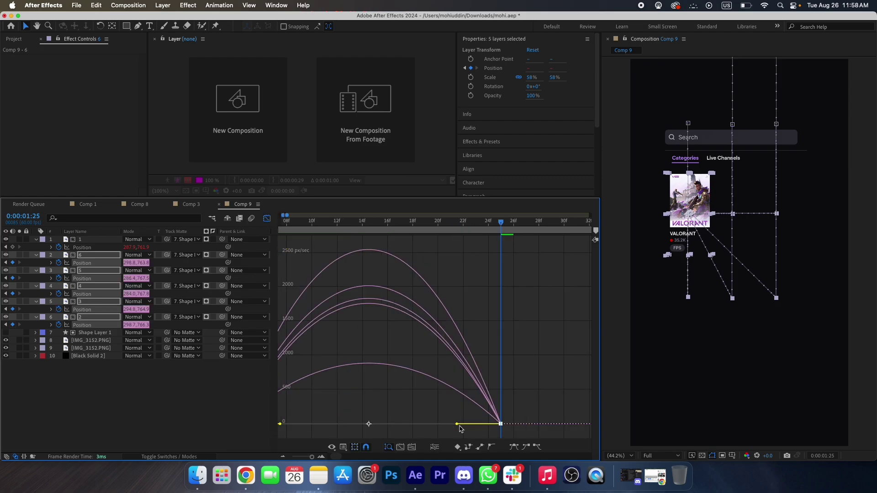
drag(457, 425, 371, 424)
click(267, 218)
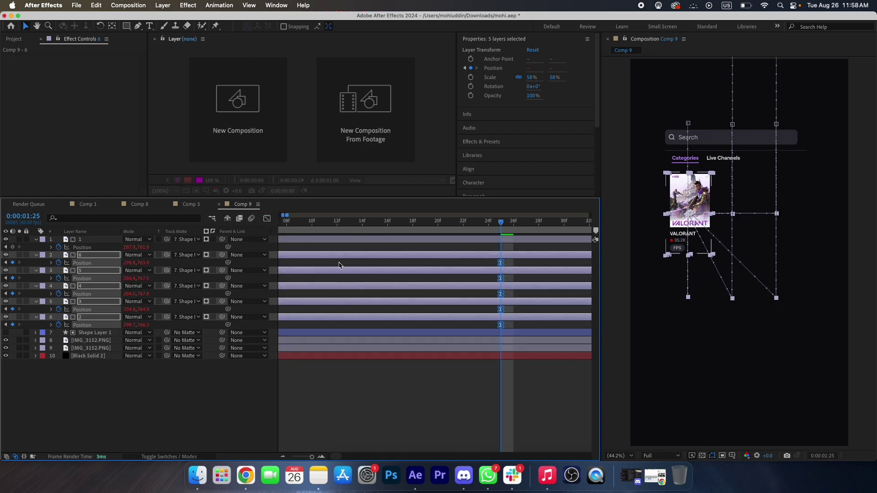
Preview the card entrance and stacking animation from the start of the composition
scroll(372, 259, down, 3)
click(385, 262)
drag(376, 224, 230, 221)
key(space)
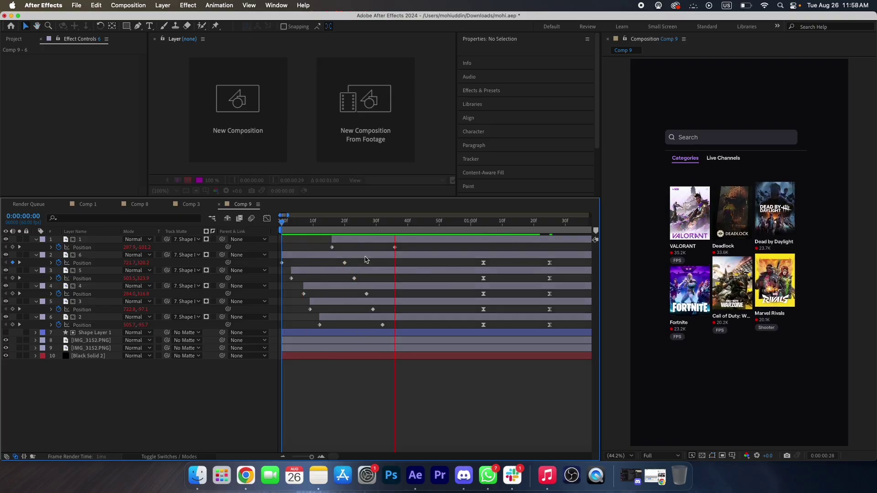
scroll(395, 264, down, 3)
key(space)
Retime the five cards' stacking keyframes to run from about 0:00:01:10 to 0:00:01:37, and preview the result
mouse_move(446, 261)
mouse_down()
mouse_move(431, 328)
mouse_move(449, 263)
mouse_up()
drag(445, 225, 363, 223)
key(space)
key(space)
drag(457, 223, 318, 225)
key(space)
key(space)
drag(455, 260, 396, 327)
drag(400, 264, 411, 264)
click(421, 264)
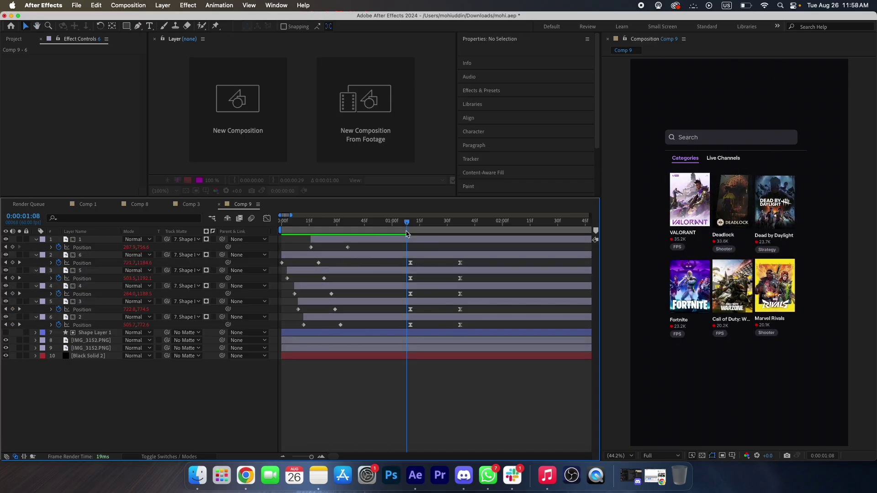
drag(406, 223, 287, 224)
key(space)
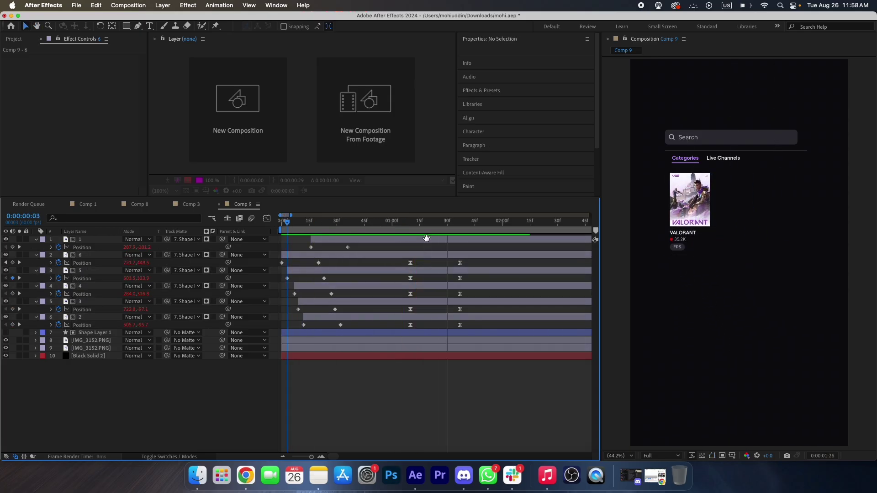
At 0:00:01:37, draw a rectangle shape layer covering the VALORANT card and its labels, filled with colour 1A1A1A
drag(458, 222, 460, 227)
click(127, 26)
scroll(712, 185, up, 3)
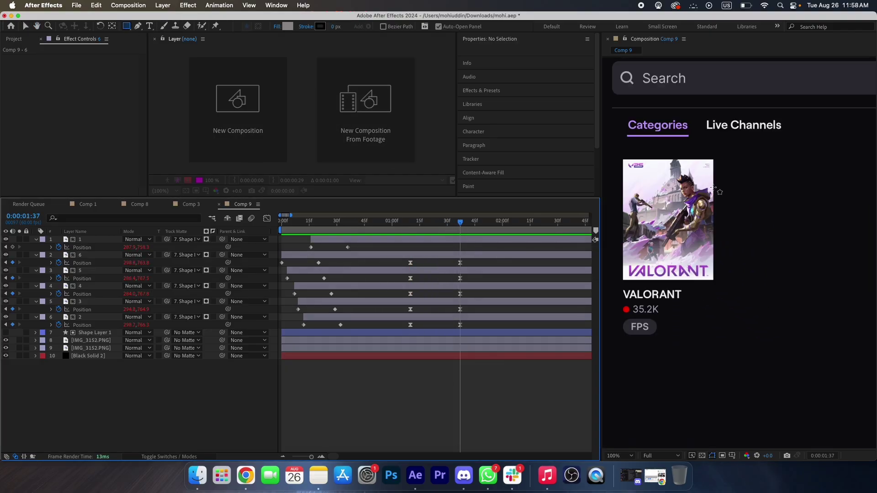
drag(624, 160, 714, 334)
click(289, 27)
click(29, 207)
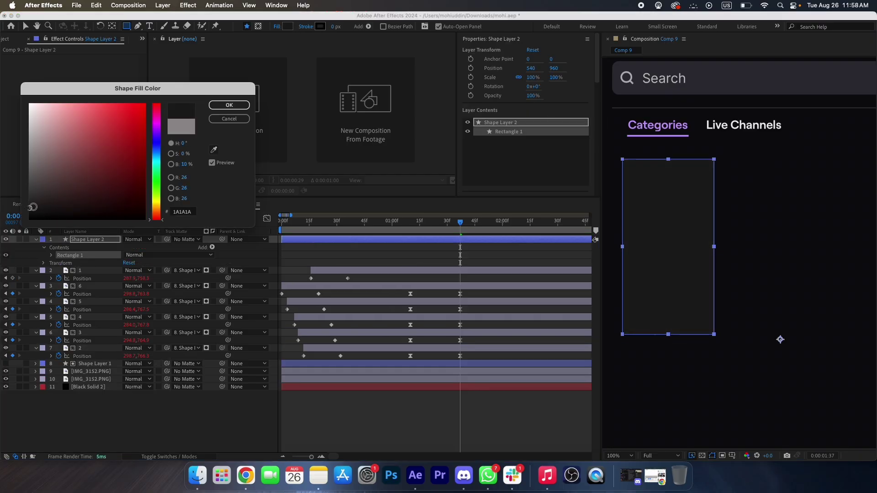
click(229, 107)
Centre the anchor point of the new rectangle layer and save the project
double_click(112, 26)
key(super+s)
click(36, 240)
click(93, 240)
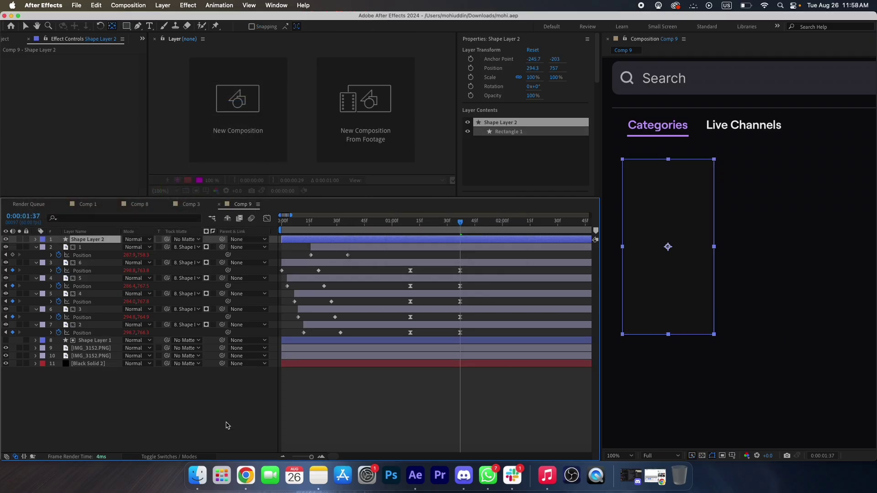
click(619, 456)
click(620, 301)
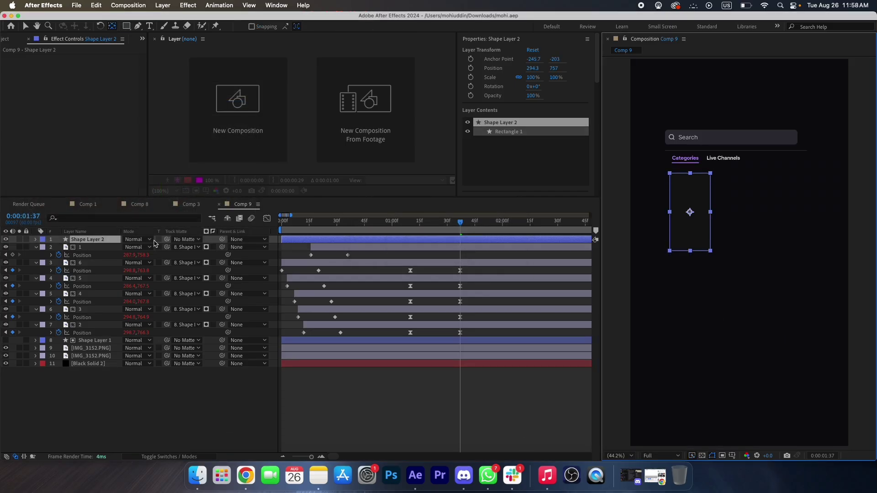
Create a 1080 x 1920 px white (FFFFFF) solid and place it directly below Shape Layer 2
right_click(148, 393)
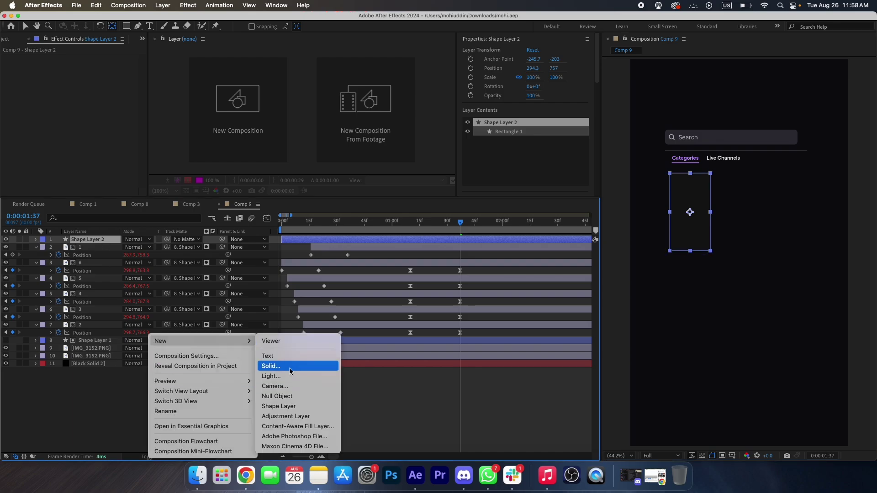
click(356, 318)
click(394, 307)
drag(44, 119, 6, 73)
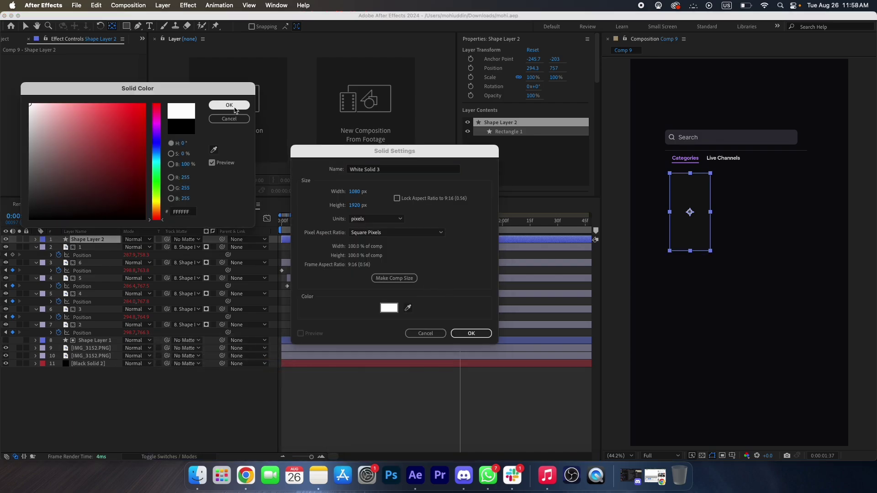
click(235, 108)
click(471, 333)
drag(89, 247, 88, 251)
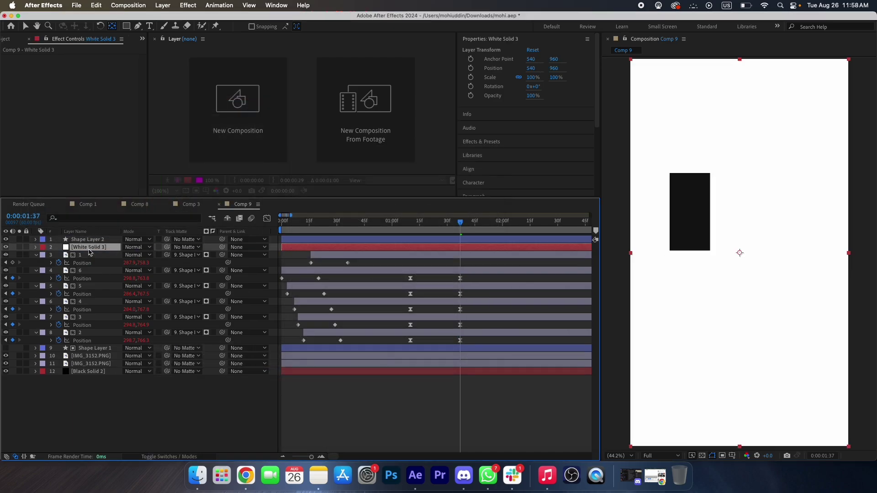
click(89, 239)
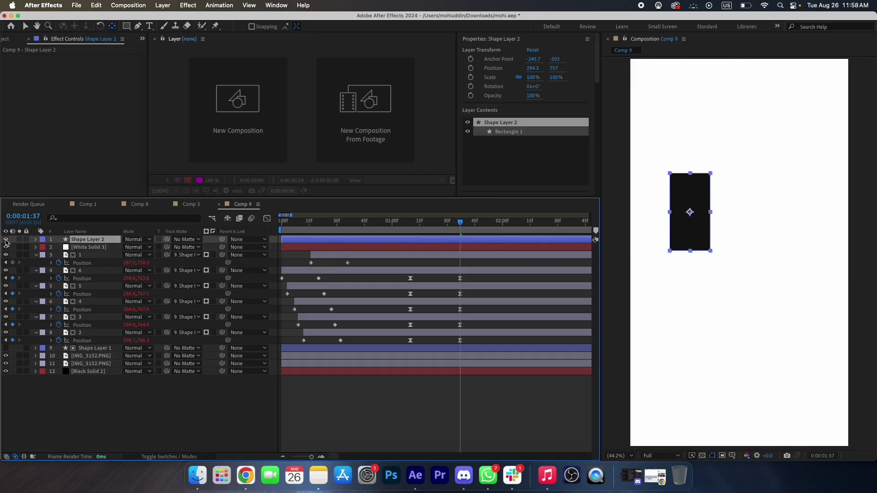
Hide Shape Layer 2 and keyframe the white solid's opacity to fade in from 0% to 100%
click(6, 239)
click(89, 247)
key(t)
click(58, 255)
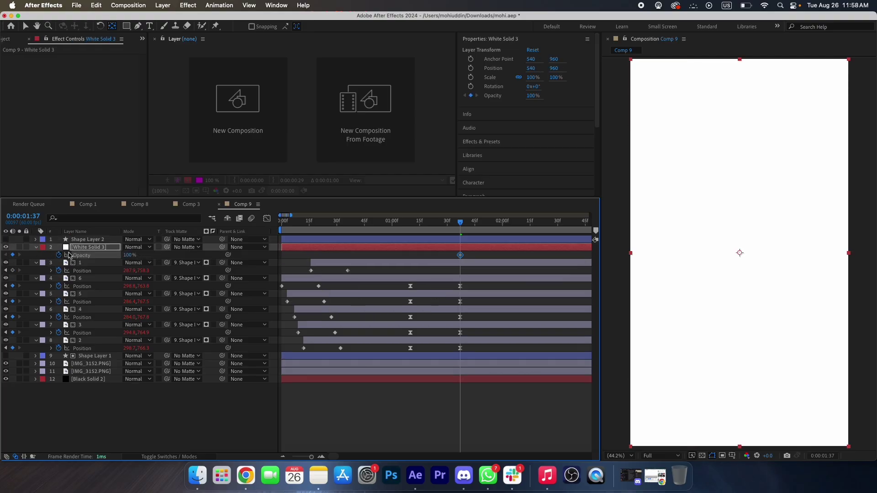
drag(130, 255, 68, 257)
Retime the white solid's opacity keyframes to run from about 0:00:01:22 to 0:00:01:31, and preview the fade
drag(435, 222, 350, 223)
key(space)
key(space)
key(v)
drag(477, 249, 432, 233)
click(373, 222)
key(space)
key(space)
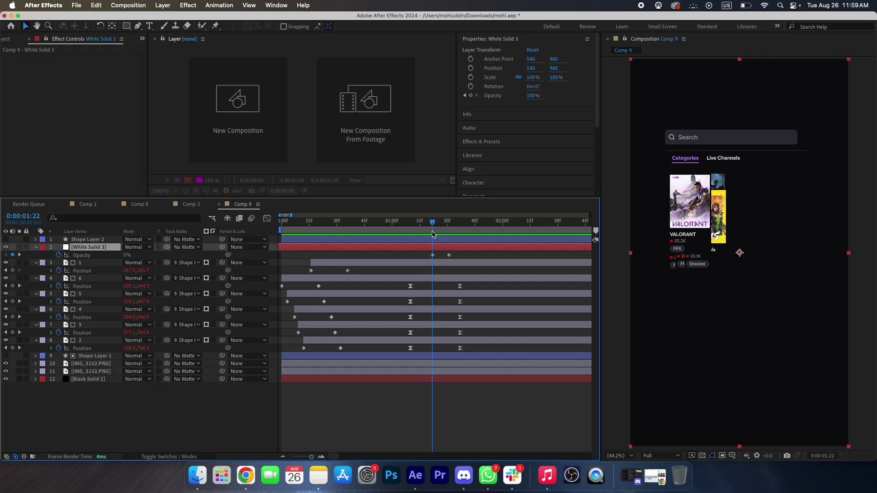
Make Shape Layer 2 visible again and save the project
click(434, 239)
click(3, 239)
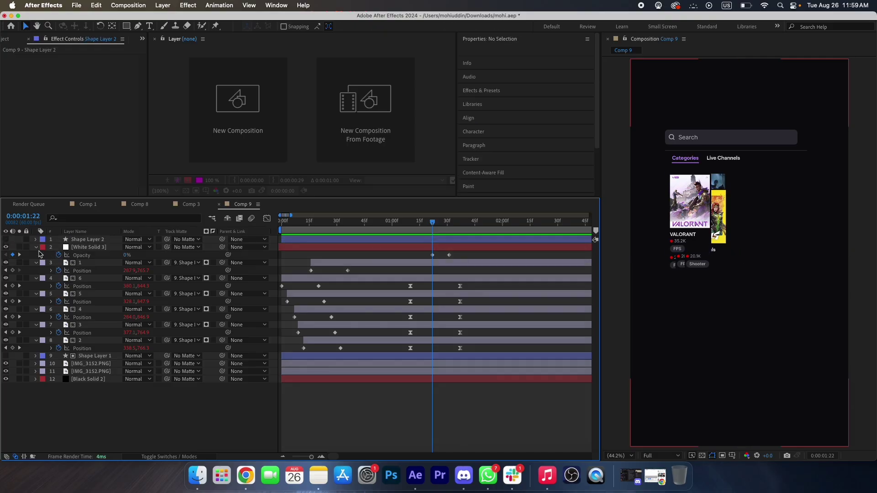
click(6, 240)
key(super+s)
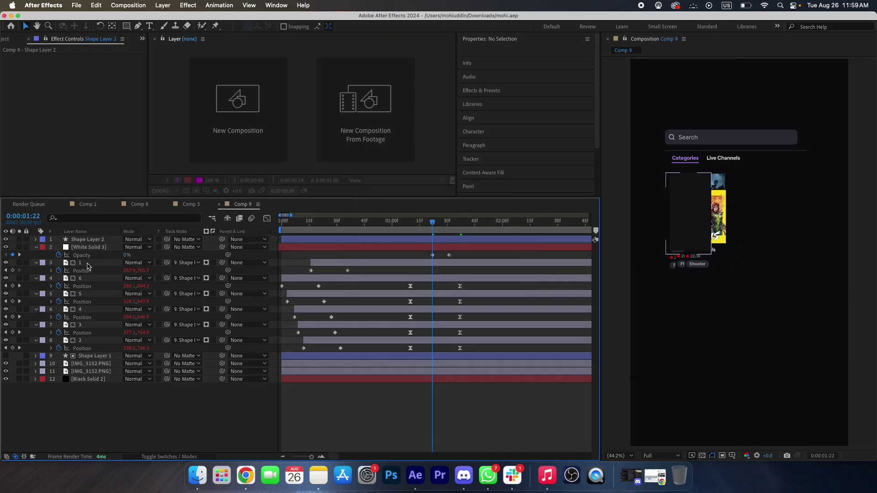
Try to use Shape Layer 2 as the track matte for card layer 1
click(87, 264)
drag(166, 263, 97, 241)
key(super+z)
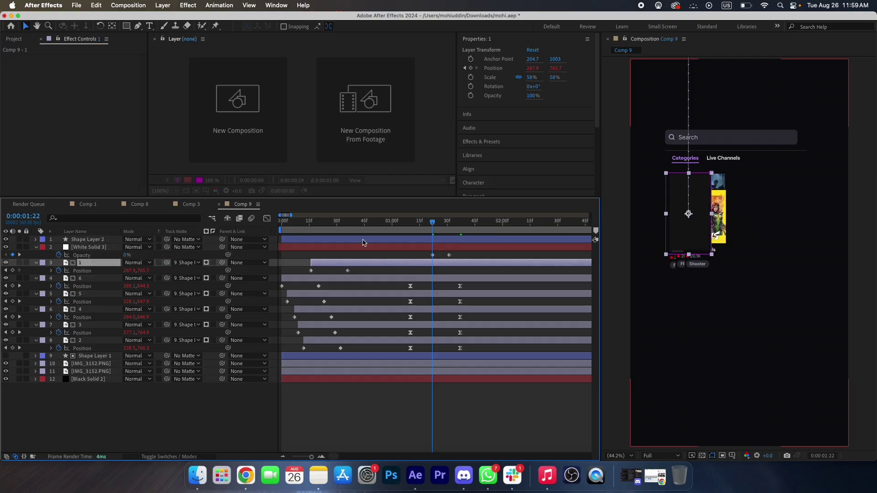
Add keyframes at 0:00:01:22 for Size, Position and Roundness of Shape Layer 2's rectangle path, and save the project
click(87, 242)
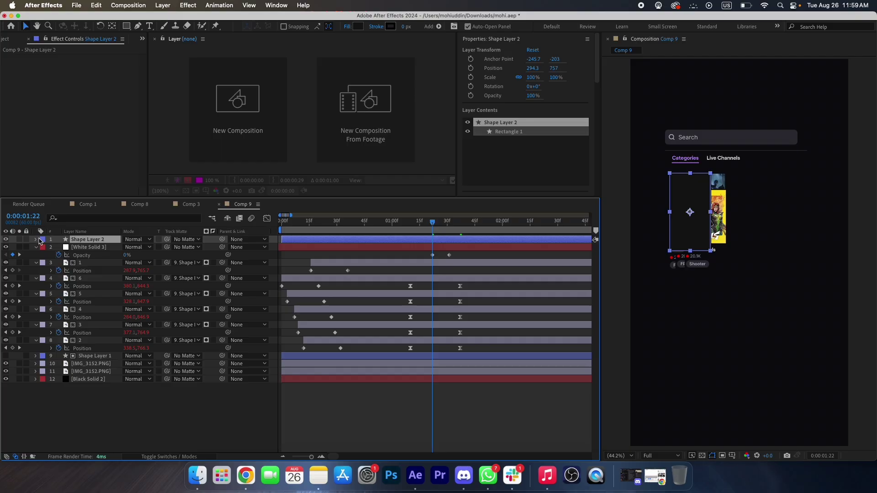
click(36, 240)
click(44, 248)
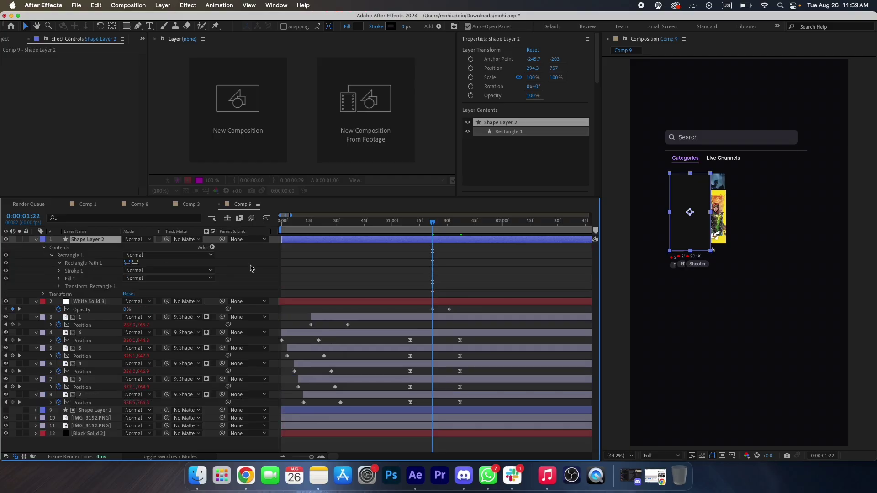
click(52, 255)
click(75, 270)
click(75, 278)
click(75, 286)
click(475, 275)
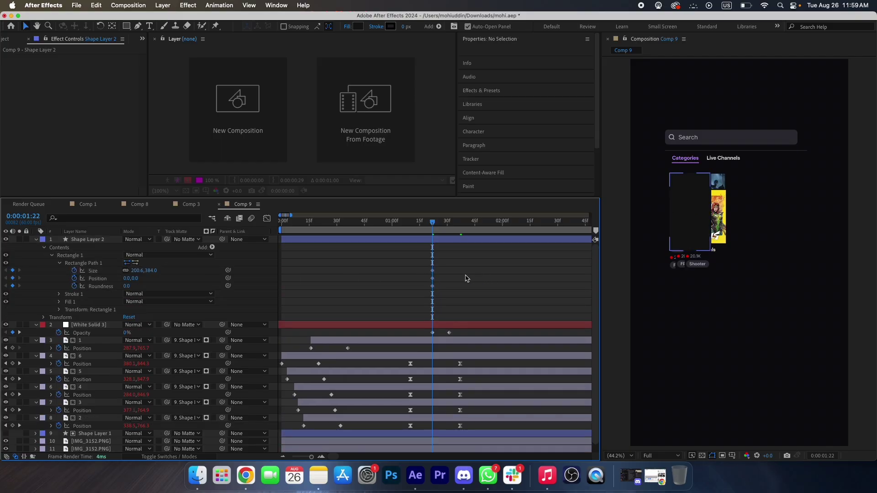
key(equal)
key(super+s)
At 0:00:01:34, set the Size of Shape Layer 2's rectangle path to 211.6, 206.0
drag(426, 223, 471, 237)
click(469, 240)
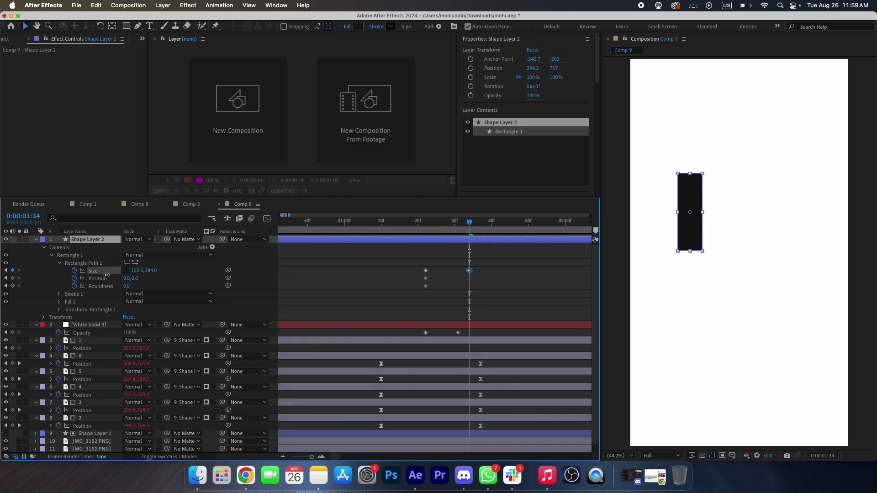
drag(141, 274, 82, 286)
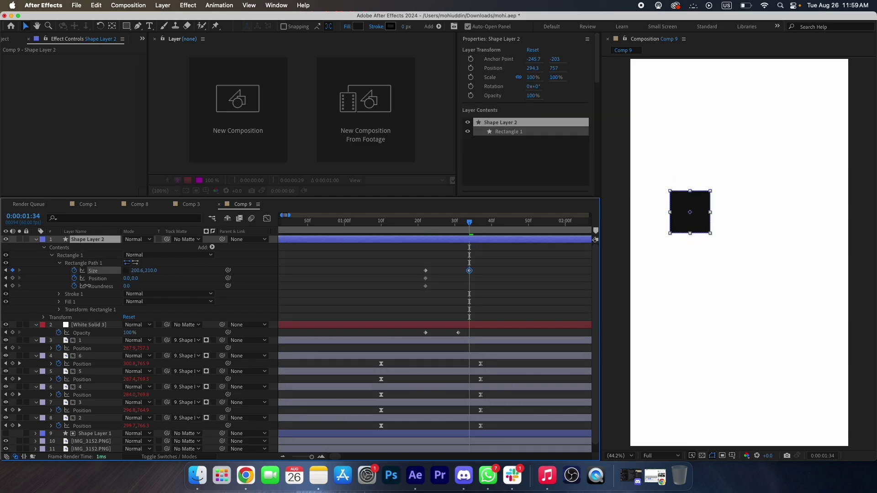
drag(136, 271, 140, 271)
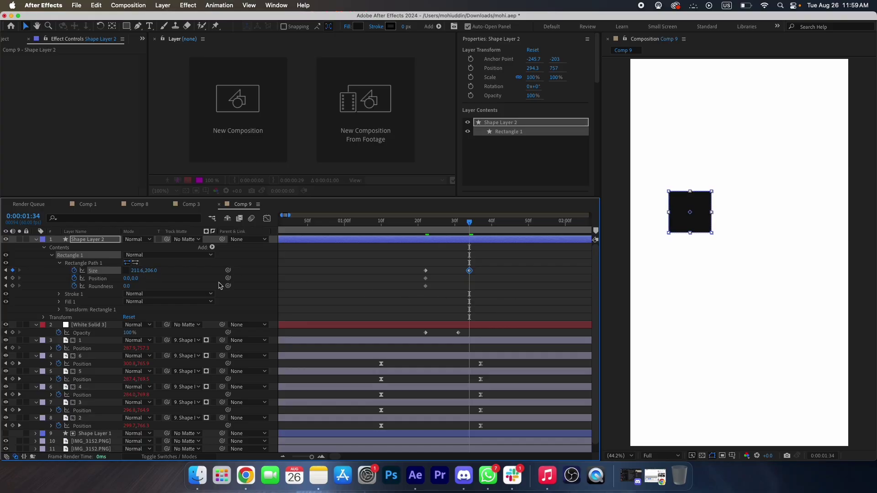
At 0:00:01:34, set the rectangle path's Position to -38.0, 70.0 and its Roundness to 23.0
drag(136, 280, 154, 293)
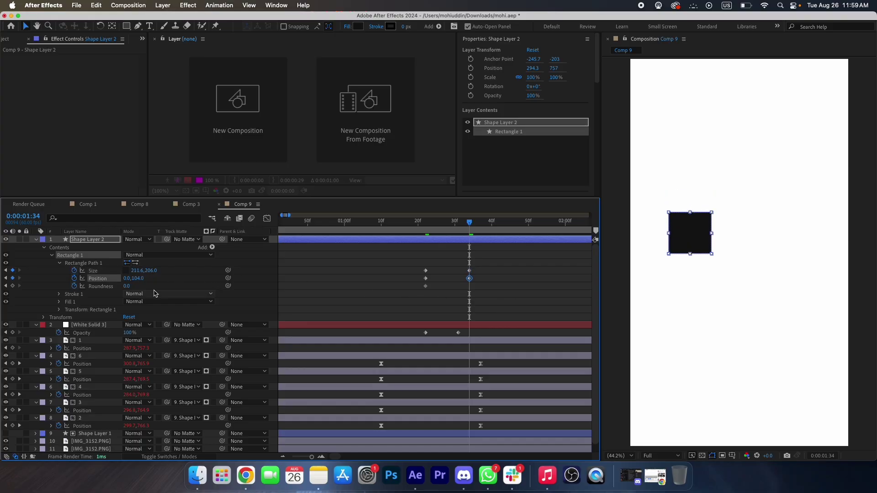
click(145, 279)
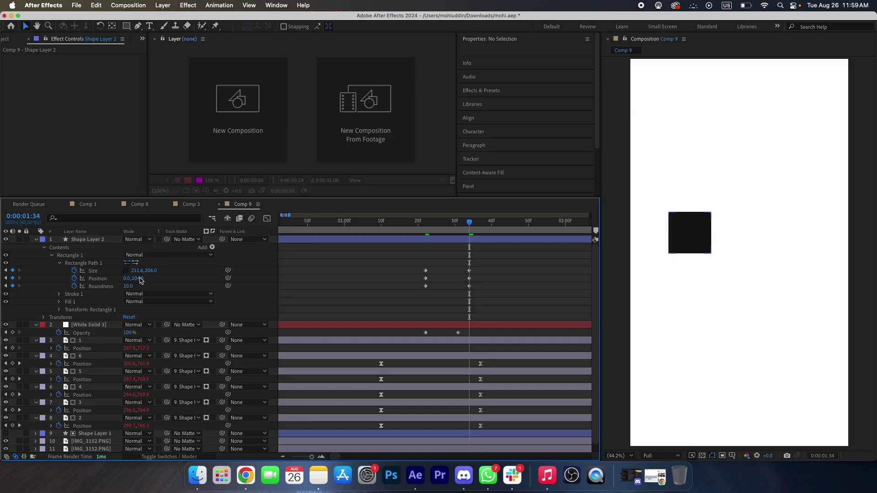
mouse_move(135, 288)
mouse_down()
mouse_move(142, 280)
mouse_move(111, 277)
mouse_move(127, 279)
mouse_up()
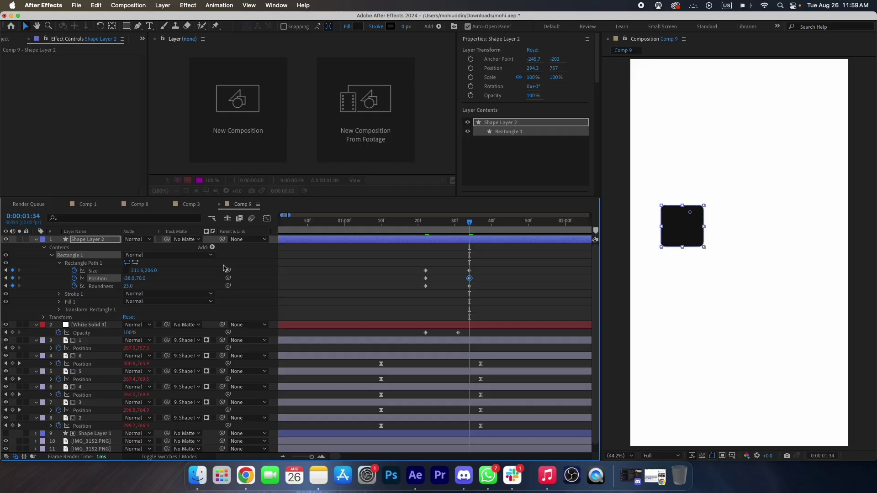
click(479, 277)
Duplicate Shape Layer 2 at 0:00:01:22 and set the original as the track matte for card layer 1
key(j)
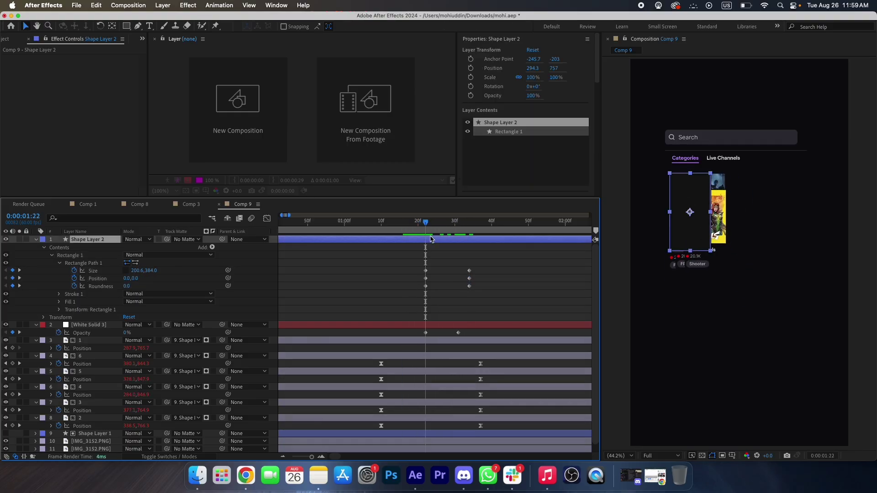
click(49, 243)
click(50, 240)
key(ctrl+d)
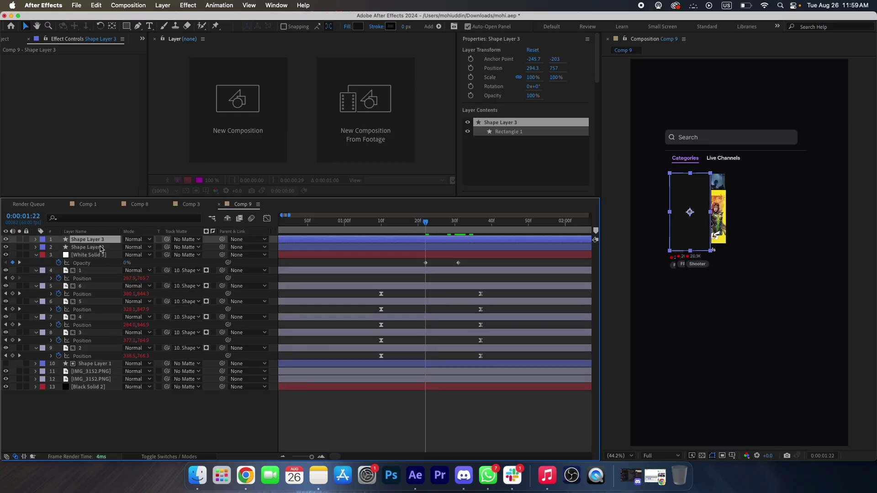
click(119, 273)
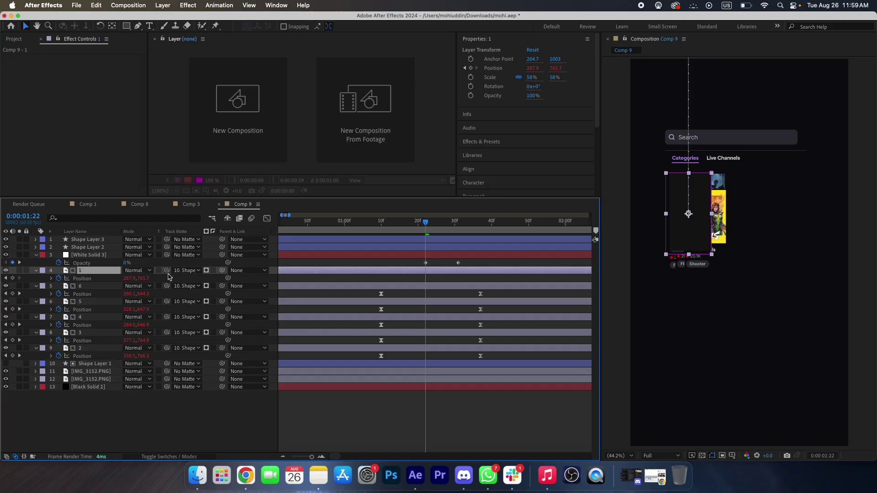
drag(173, 271, 96, 248)
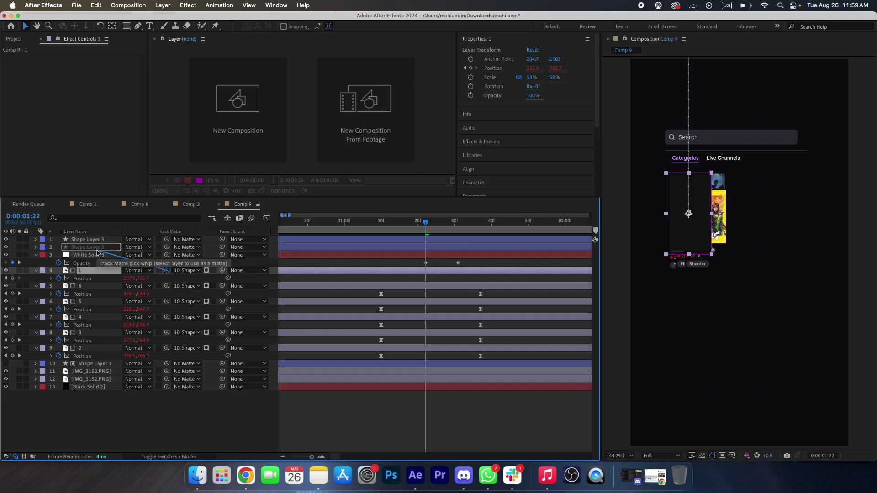
click(434, 241)
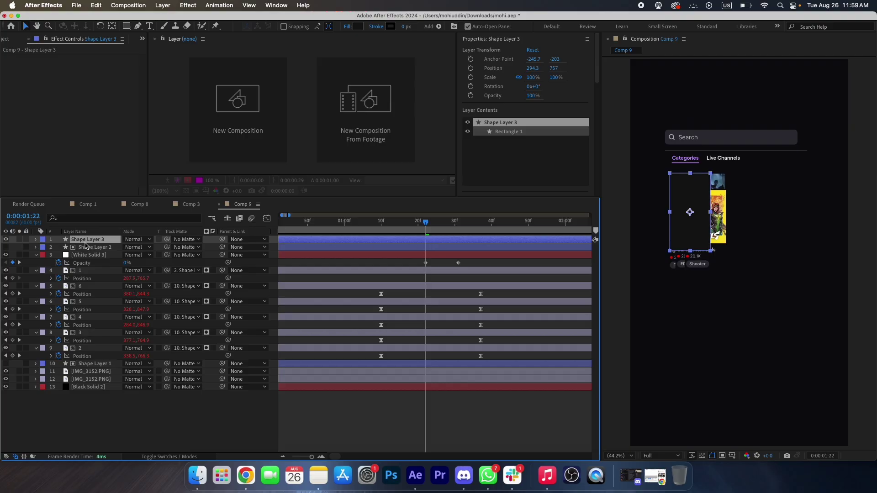
Keyframe Shape Layer 3's opacity from 1% at 0:00:01:22 to 100% at about 0:00:01:28
key(t)
click(59, 247)
drag(425, 247, 447, 247)
drag(129, 249, 87, 248)
Preview the animation from the start and examine the card-to-square transition around 0:00:01:25
drag(426, 224, 274, 240)
key(minus)
key(minus)
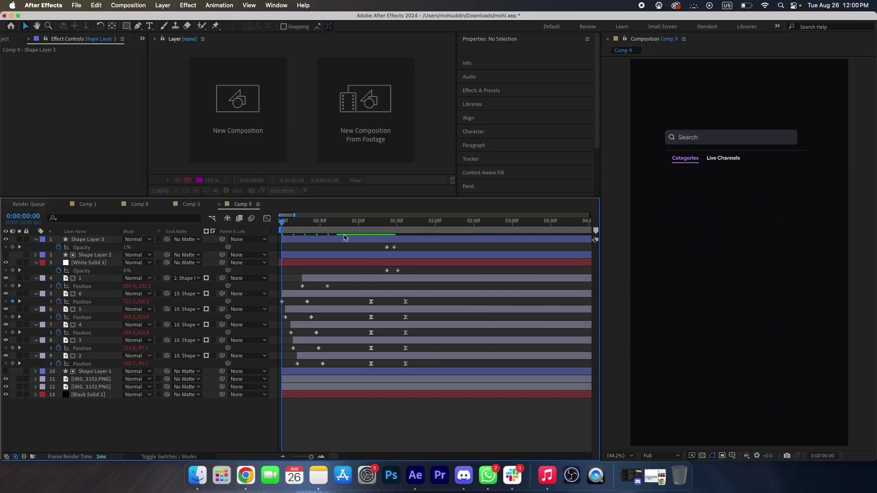
key(space)
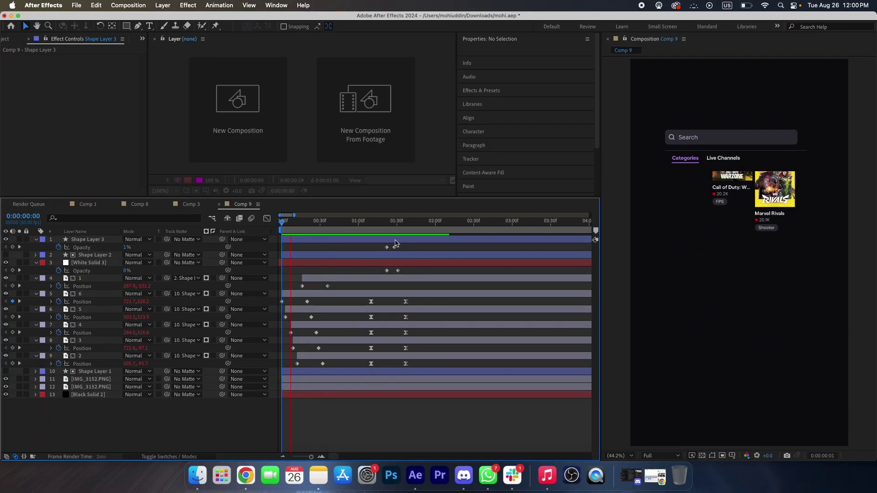
key(space)
key(equal)
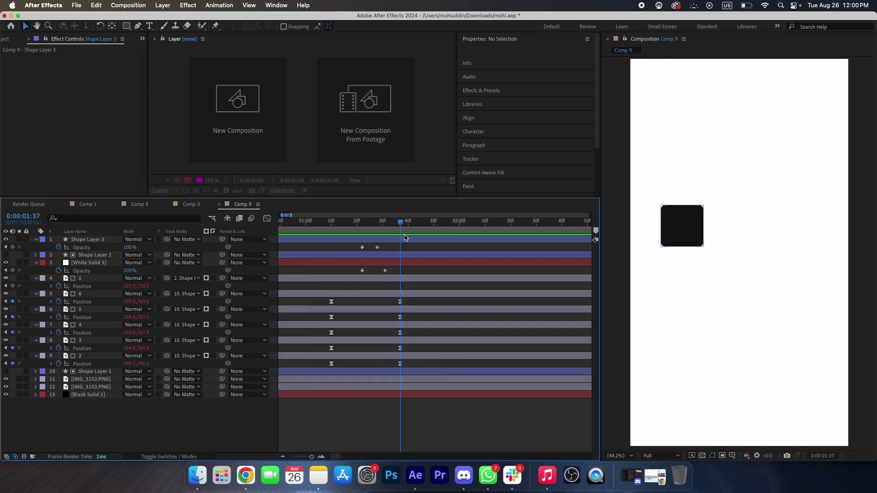
drag(402, 236, 372, 232)
click(373, 240)
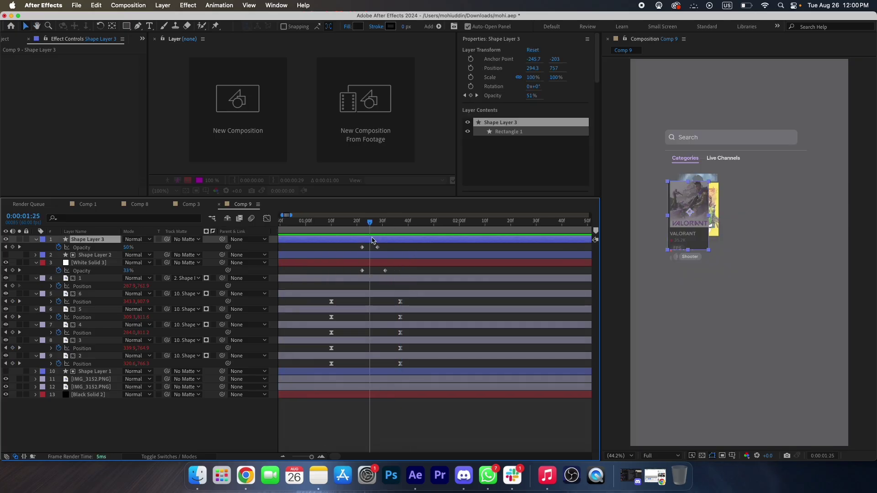
Reveal Shape Layer 3's keyframed properties, get the bounce expression (amp = .04, freq = 1.8, decay = 3) from Notes, and return to After Effects
key(u)
key(equal)
click(402, 230)
key(minus)
click(321, 479)
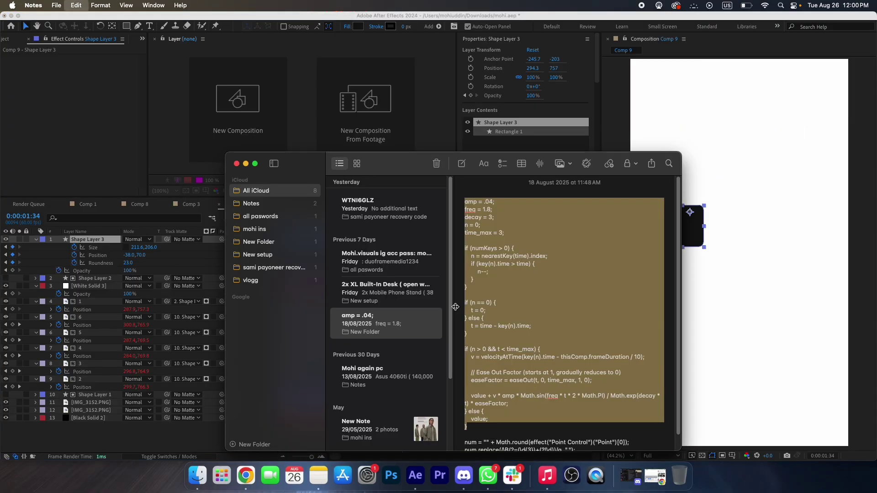
click(103, 168)
Paste the bounce expression onto the Size property of Shape Layer 3's rectangle and preview the result
drag(413, 246, 284, 249)
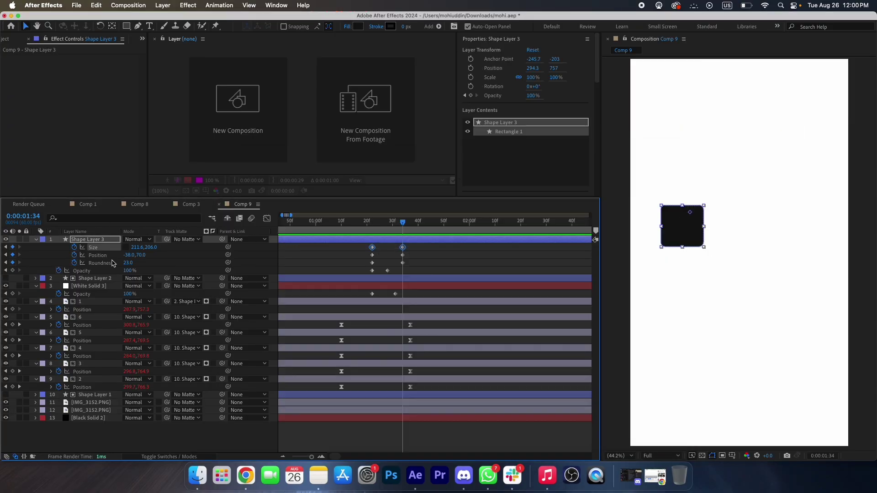
alt+click(74, 248)
key(super+v)
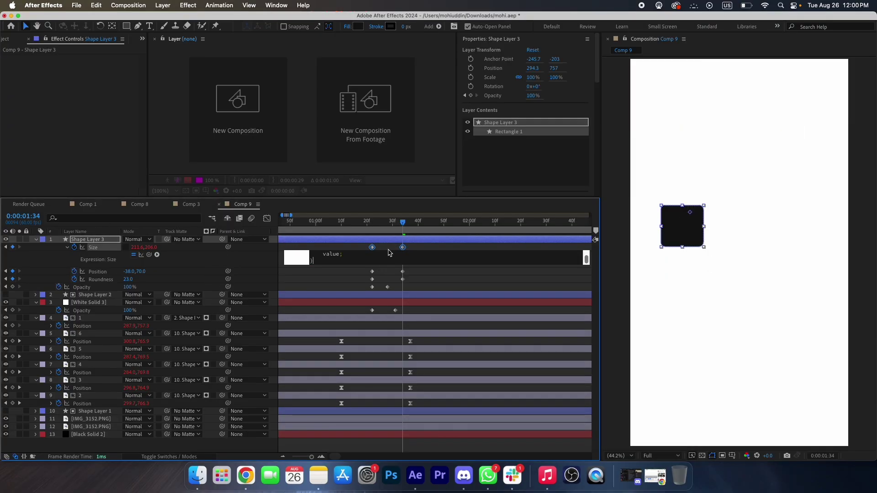
click(389, 248)
click(328, 223)
key(space)
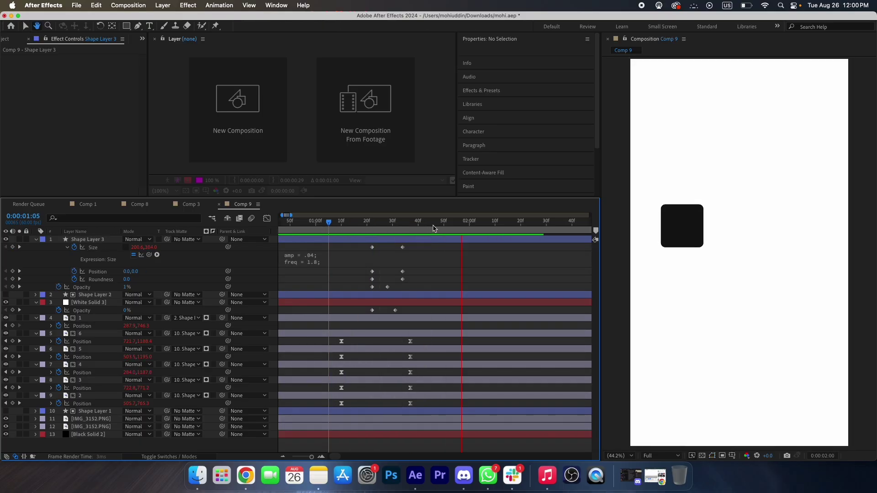
click(292, 226)
key(space)
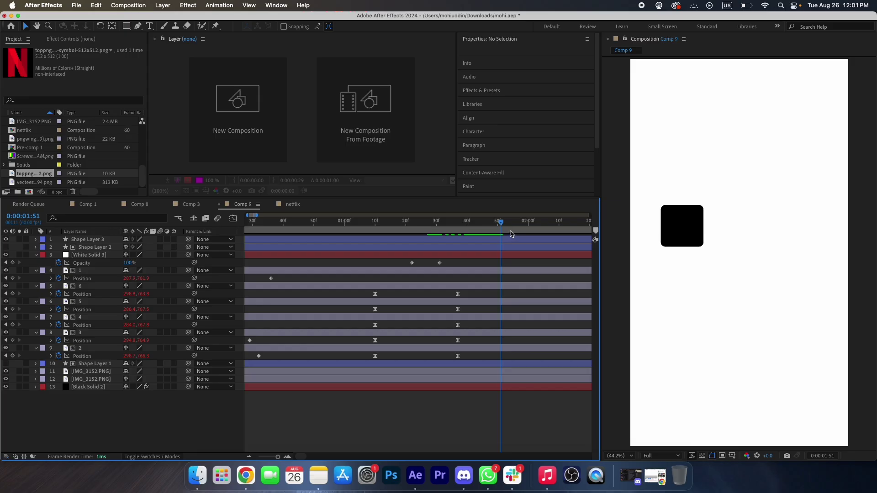
Add the Netflix logo PNG as the uppermost layer, scale it to 27%, and centre it on the black square at 257.4, 821
drag(37, 175, 86, 241)
key(s)
drag(150, 248, 114, 247)
drag(746, 256, 680, 228)
scroll(689, 229, up, 1)
scroll(688, 228, up, 1)
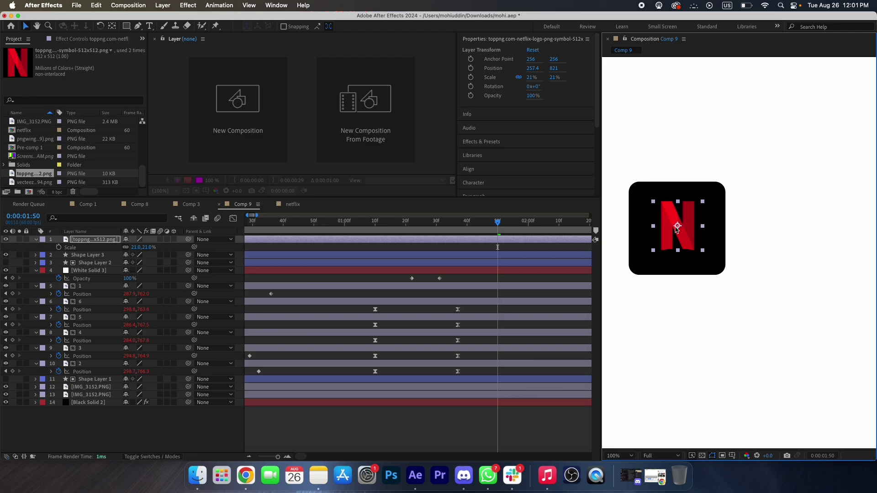
drag(136, 247, 148, 247)
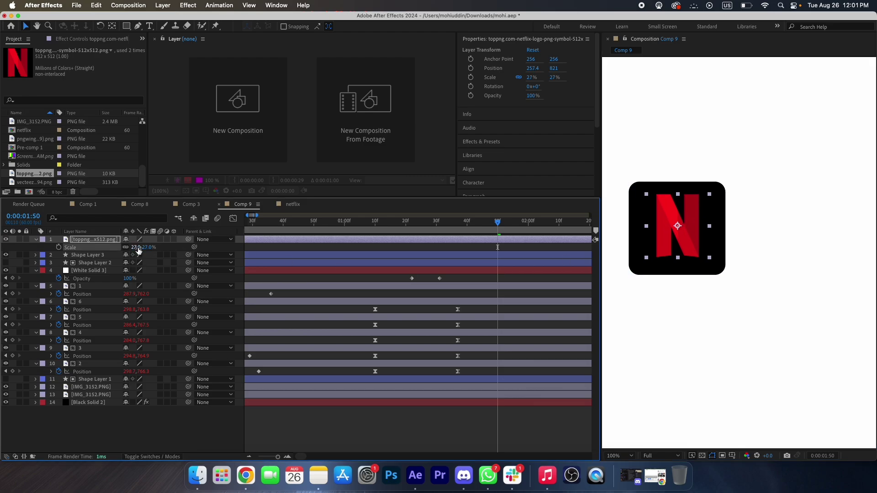
Keyframe the Netflix logo's scale from 0% at 0:00:01:27 to 27% at about 0:00:01:35
drag(411, 223, 429, 228)
click(59, 247)
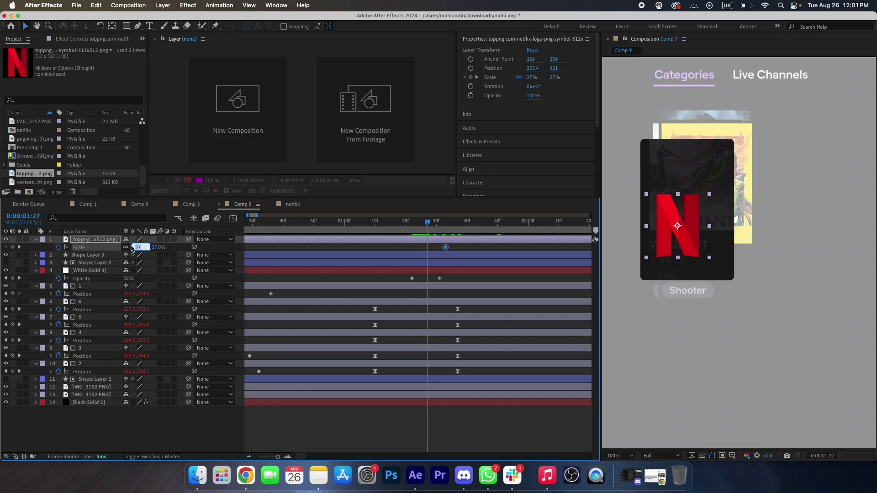
text(0)
key(Return)
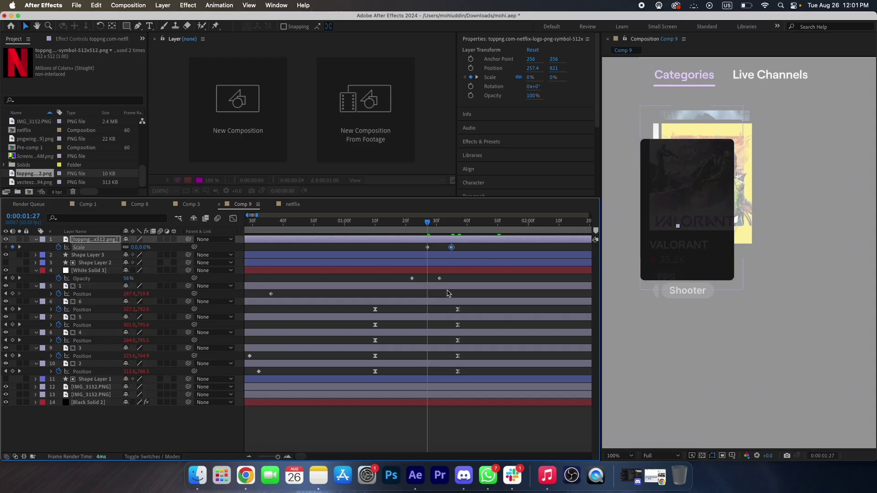
Copy the expression from card layer 1's position to the Netflix logo's scale, preview it, and fit the composition in view
right_click(90, 296)
click(150, 405)
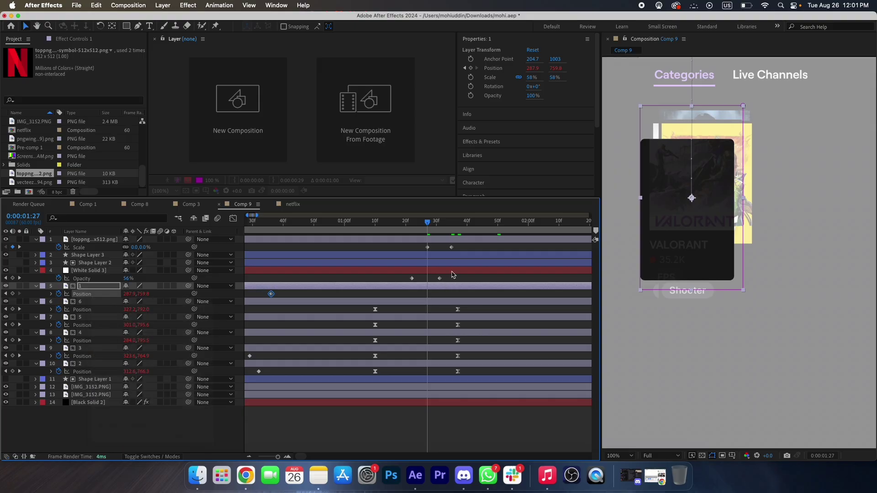
drag(459, 248, 389, 248)
click(439, 250)
key(space)
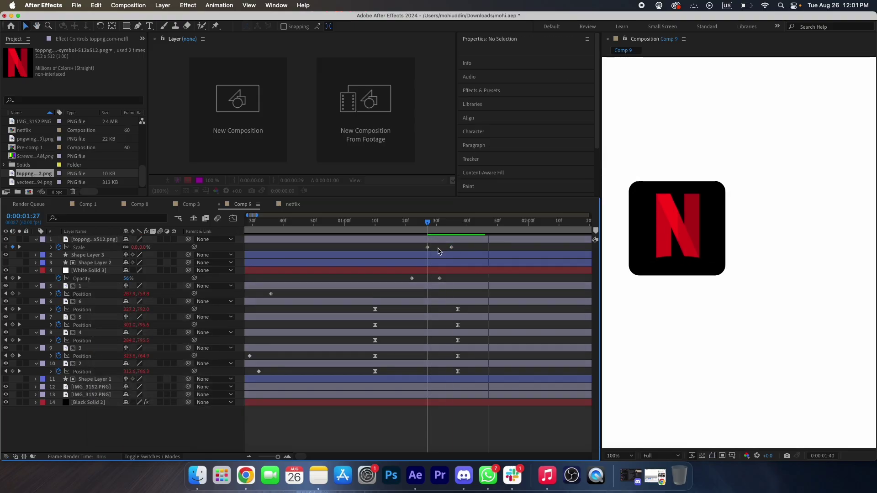
click(620, 456)
click(623, 298)
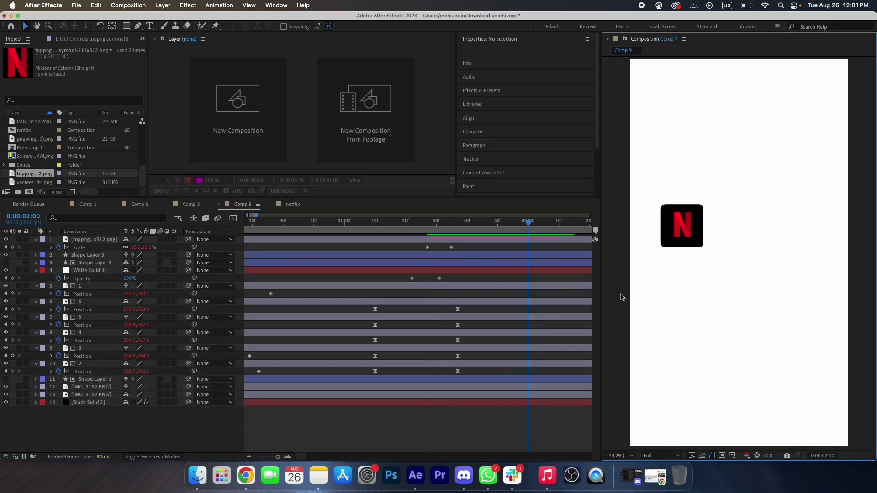
Preview the icon animation and add a starting 0° rotation keyframe to Shape Layer 3 at 0:00:01:23
click(352, 223)
key(space)
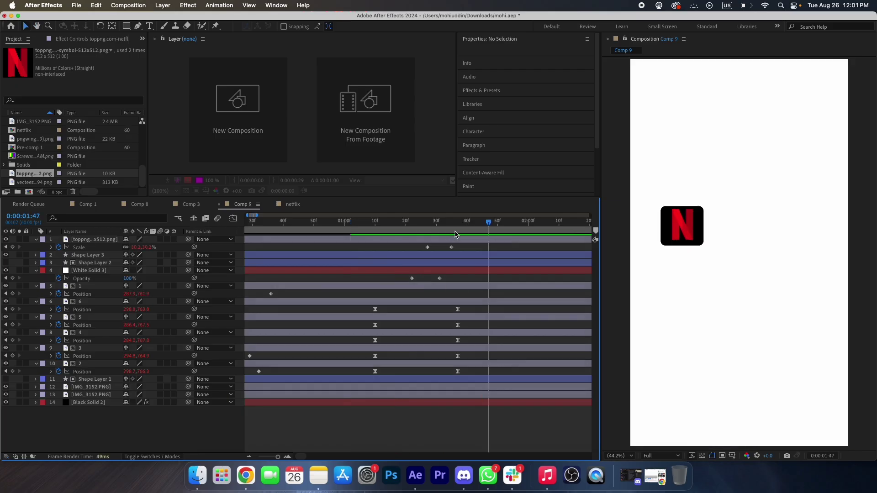
drag(473, 226, 415, 224)
click(421, 257)
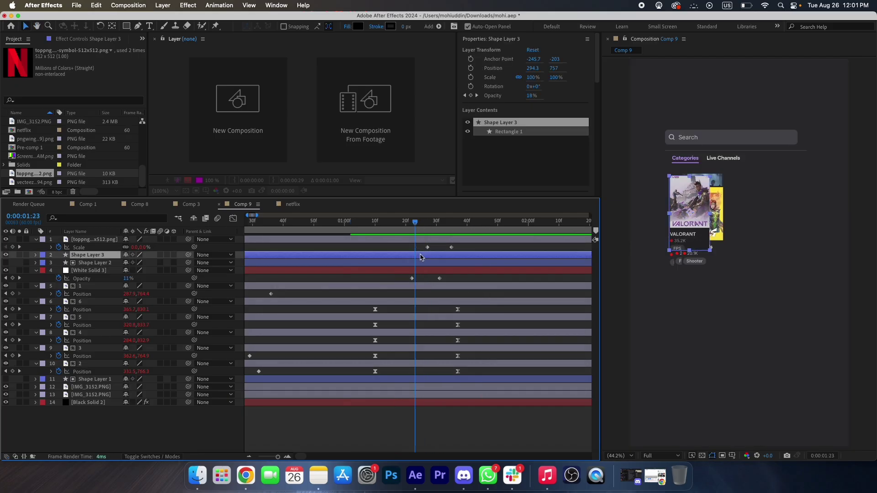
key(u)
key(r)
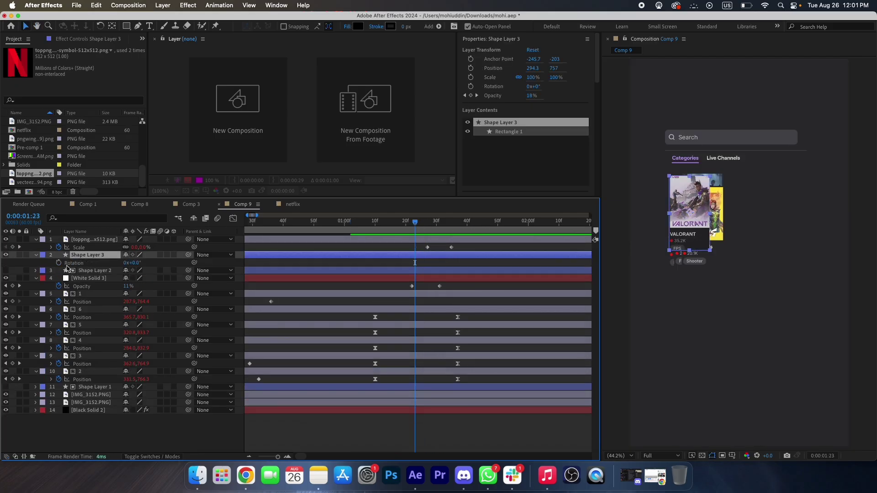
click(59, 264)
key(u)
scroll(406, 288, up, 3)
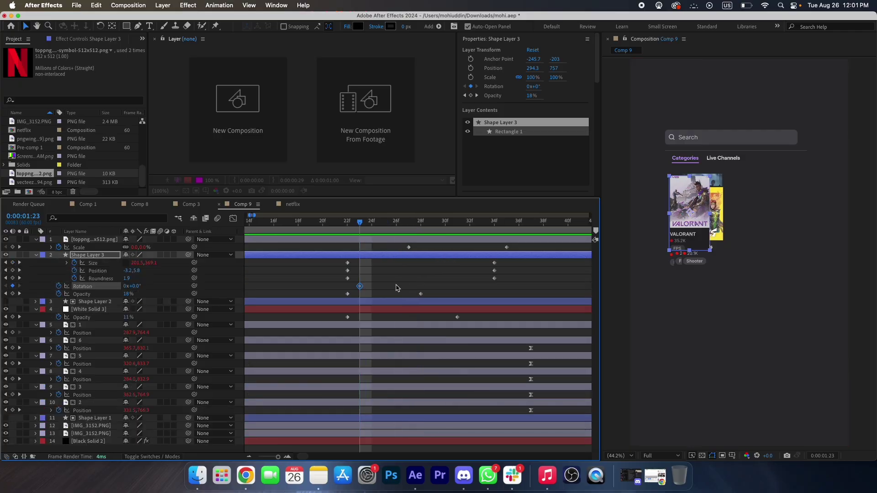
Keyframe a counterclockwise tilt on Shape Layer 3 at about 0:00:01:28, returning to 0° at about 0:00:01:34, save the project and preview the motion
key(minus)
key(minus)
drag(368, 225, 374, 225)
key(equal)
click(379, 225)
drag(133, 286, 130, 287)
key(super+s)
click(342, 286)
drag(383, 226, 288, 227)
key(super+v)
key(space)
key(space)
scroll(397, 232, down, 1)
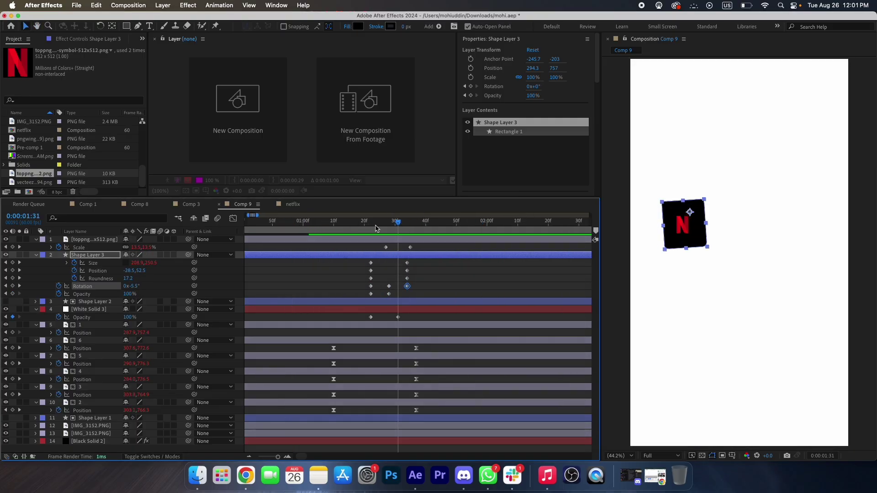
Delay Shape Layer 3's ending size, position, roundness and rotation keyframes to about 0:00:01:38 and preview the slower morph
click(279, 225)
key(space)
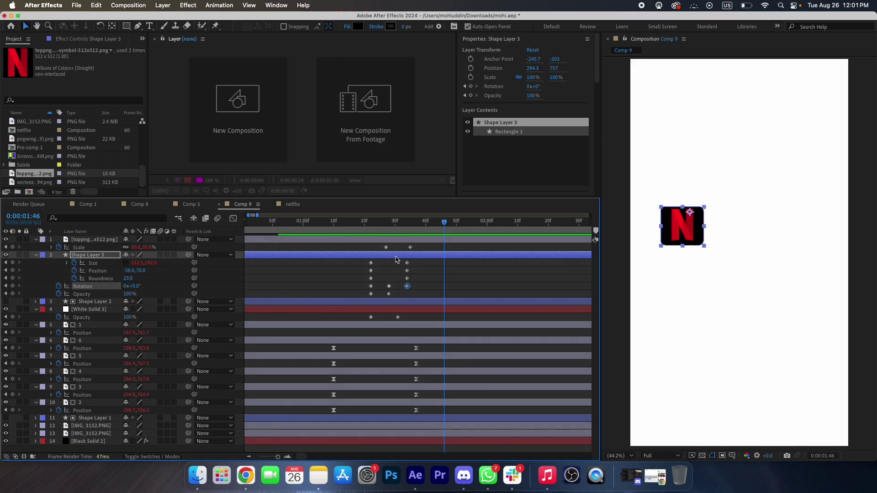
mouse_move(407, 263)
mouse_down()
mouse_move(421, 264)
mouse_move(403, 289)
mouse_move(420, 264)
mouse_up()
click(428, 254)
drag(442, 226, 303, 226)
key(space)
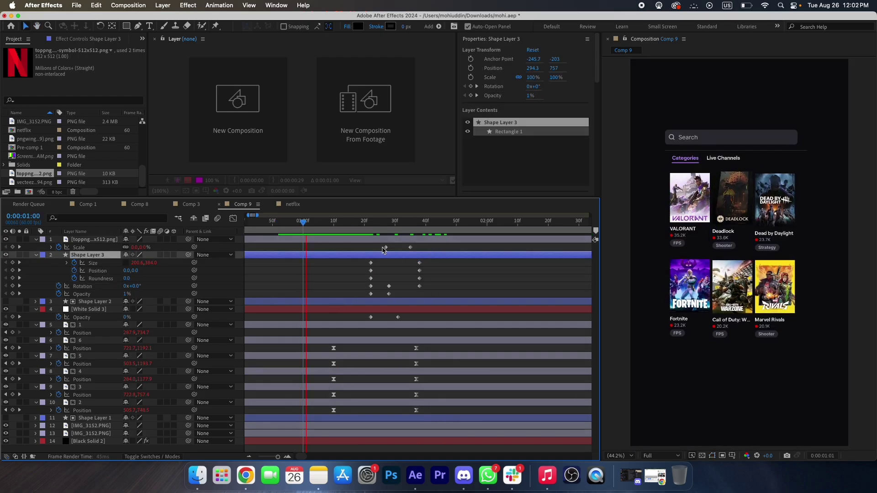
key(space)
Parent the Netflix logo to Shape Layer 3, scale that shape to 88%, and reposition it at 264.9, 770.5
click(388, 239)
key(u)
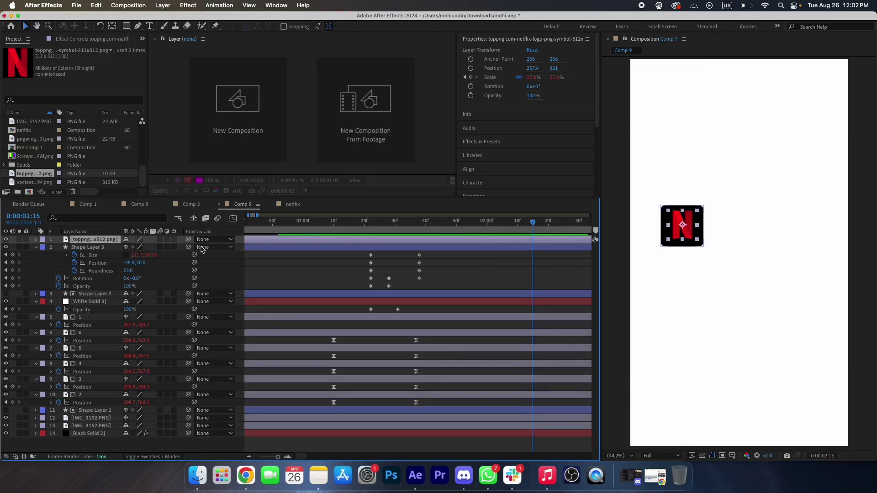
key(u)
click(416, 230)
key(equal)
key(equal)
click(408, 234)
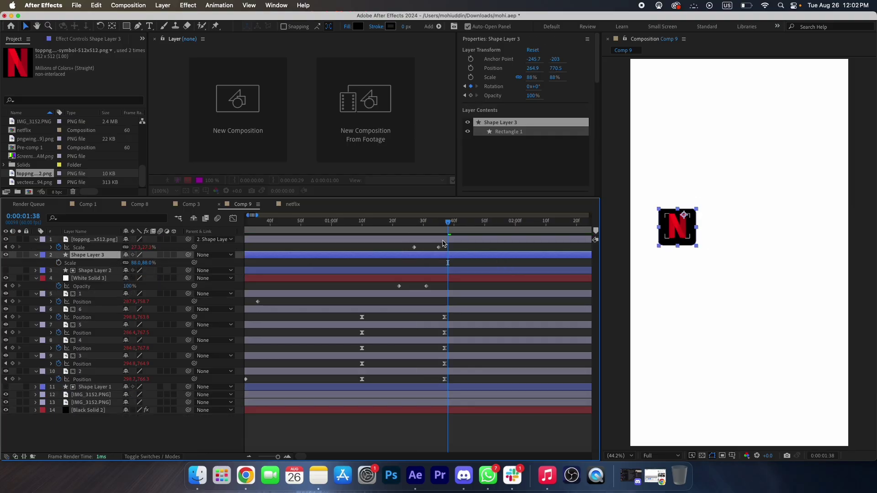
Draw a rectangle about 821 by 215 px over the Netflix icon and centre its anchor point
key(q)
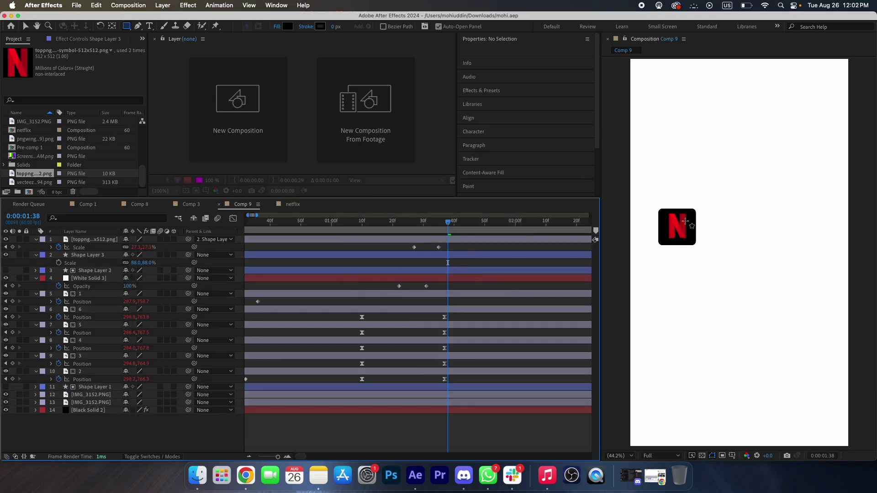
mouse_move(654, 210)
mouse_down()
mouse_move(772, 253)
mouse_move(820, 253)
mouse_up()
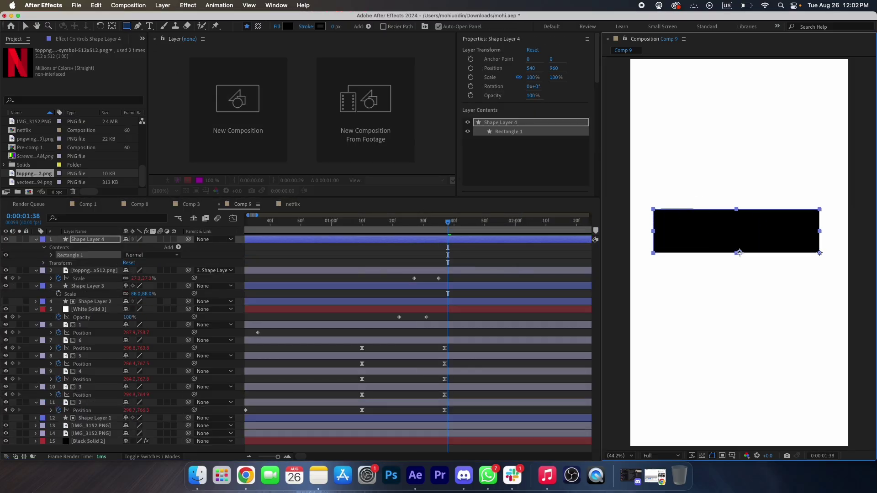
click(112, 26)
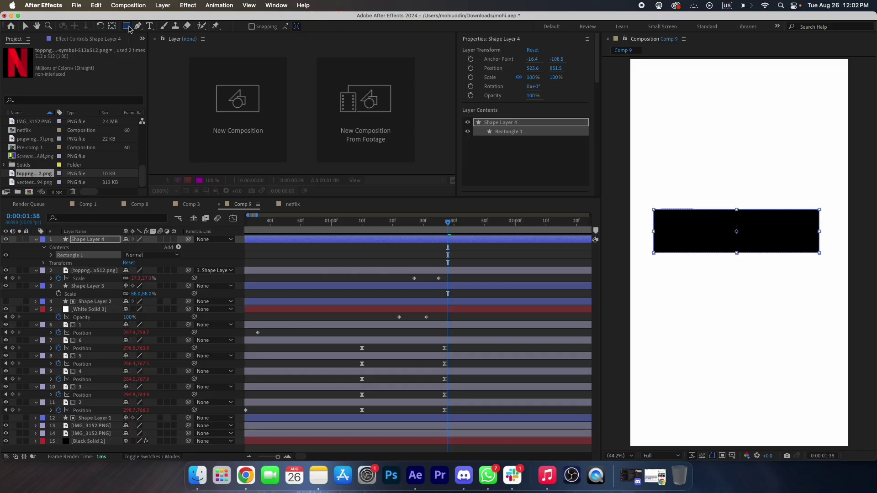
Change the new rectangle's fill to light grey DADADA
click(127, 26)
click(288, 26)
click(28, 140)
drag(28, 140, 24, 122)
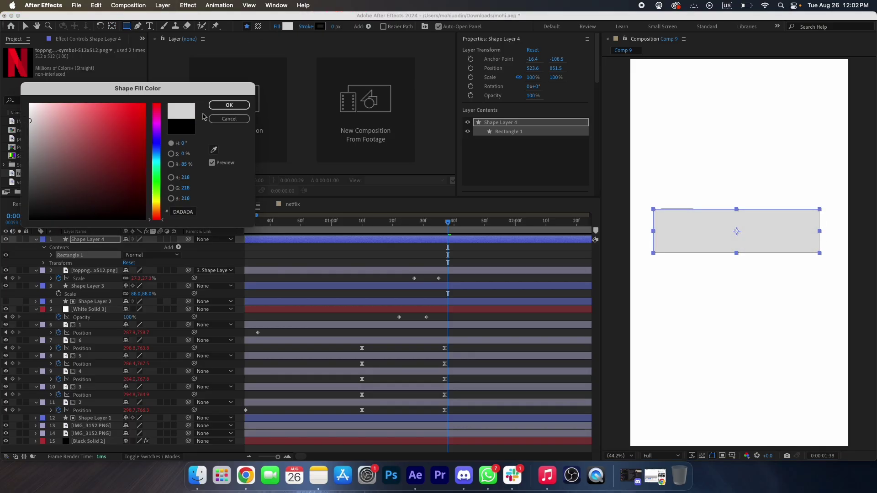
click(230, 106)
Place Shape Layer 4 directly below Shape Layer 3 in the layer stack and move it up to 523.6, 835.5
click(36, 240)
click(36, 247)
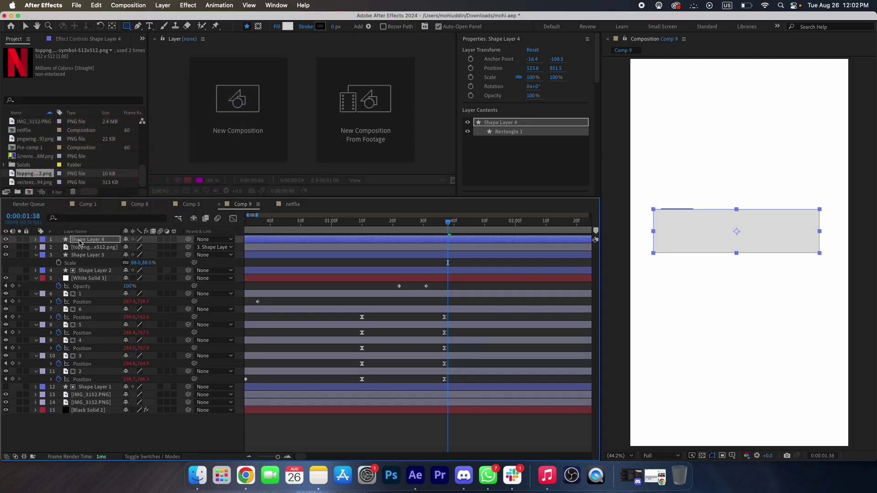
drag(84, 240, 80, 262)
key(v)
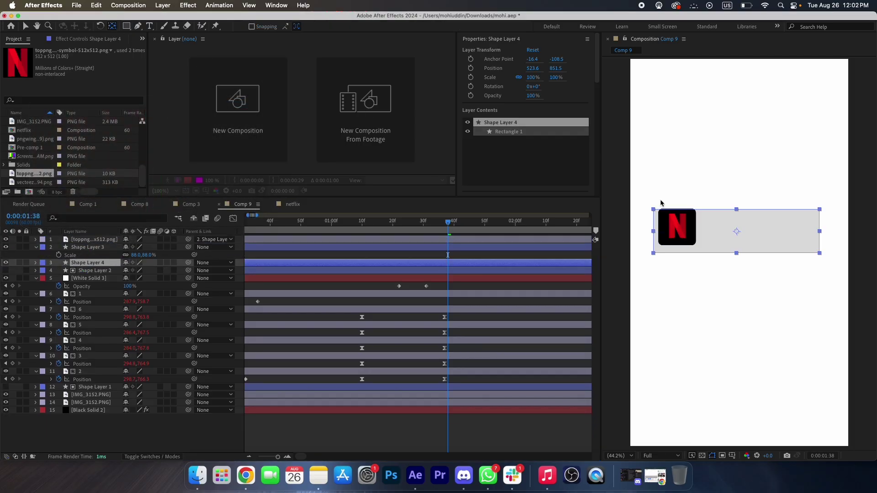
drag(736, 253, 703, 232)
key(super+z)
scroll(712, 235, up, 1)
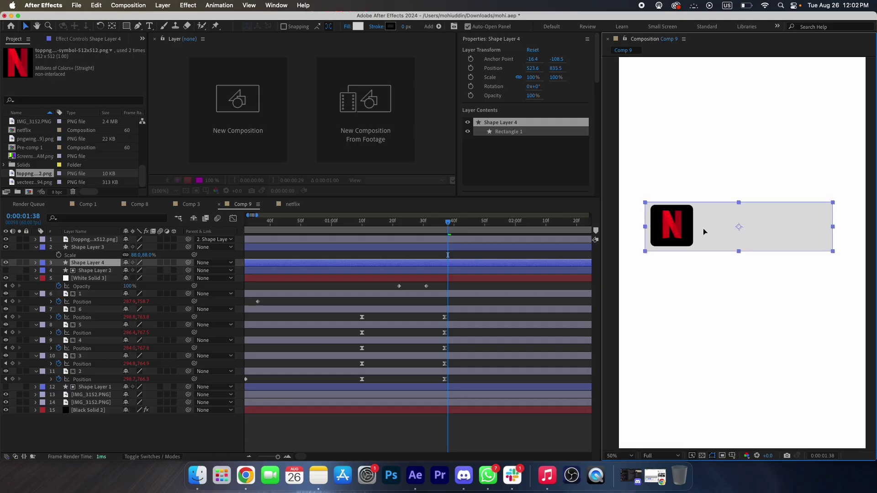
Round the corners of Shape Layer 4's rectangle slightly, and collapse the expanded shape layer properties
click(36, 262)
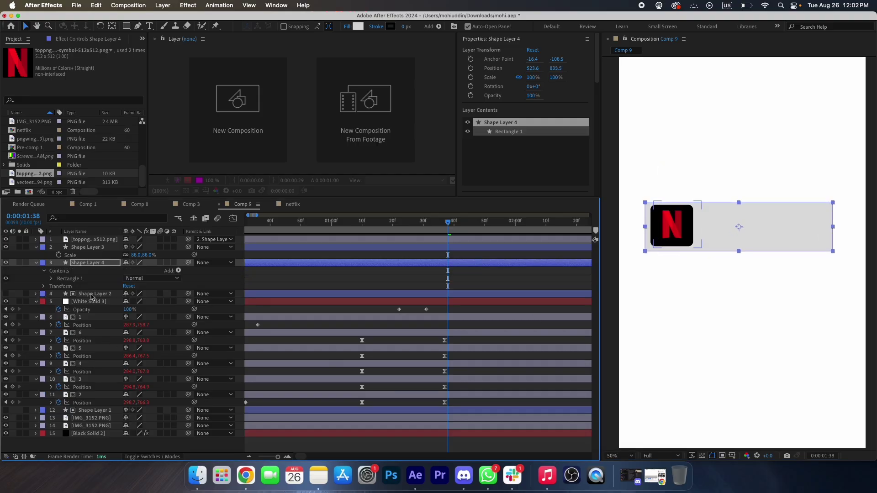
click(51, 279)
click(59, 286)
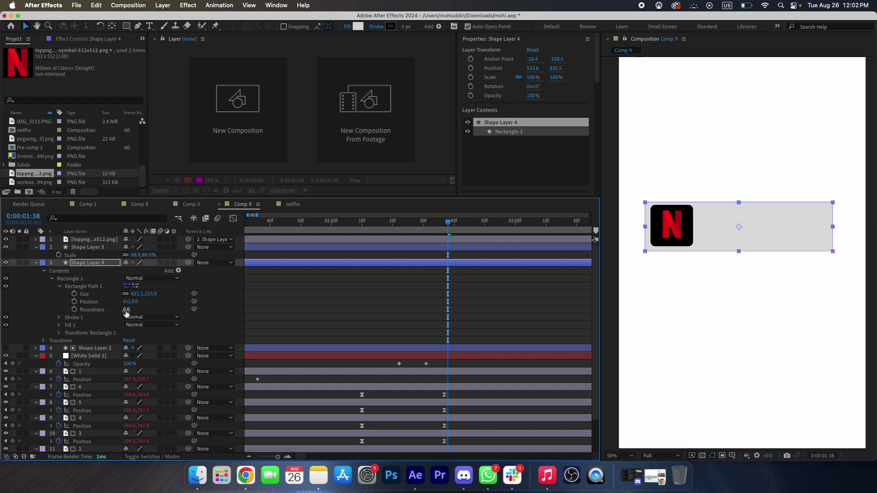
drag(126, 311, 138, 312)
click(36, 263)
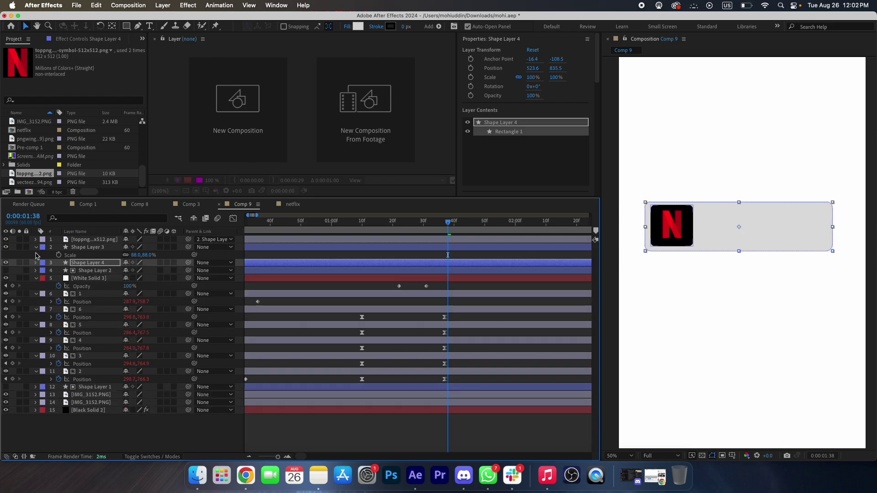
click(36, 247)
click(394, 414)
Stretch the grey card's height to 105.6% and fit the composition in view
click(715, 236)
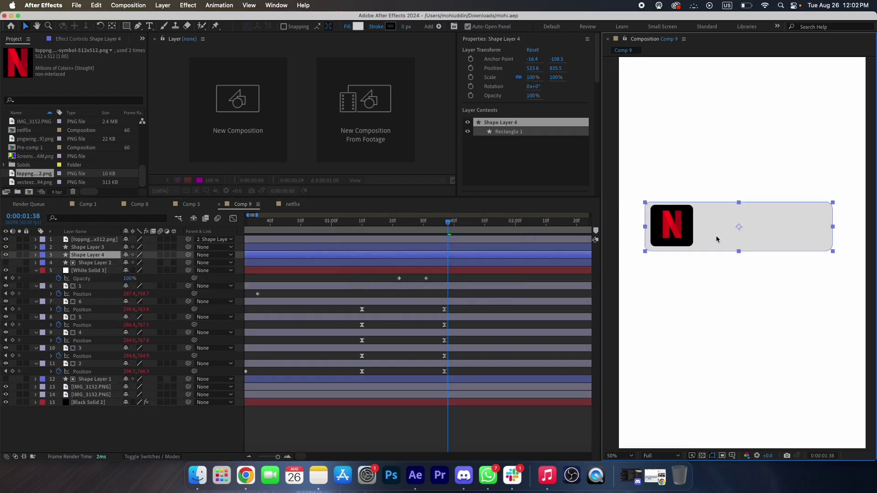
drag(737, 252, 737, 254)
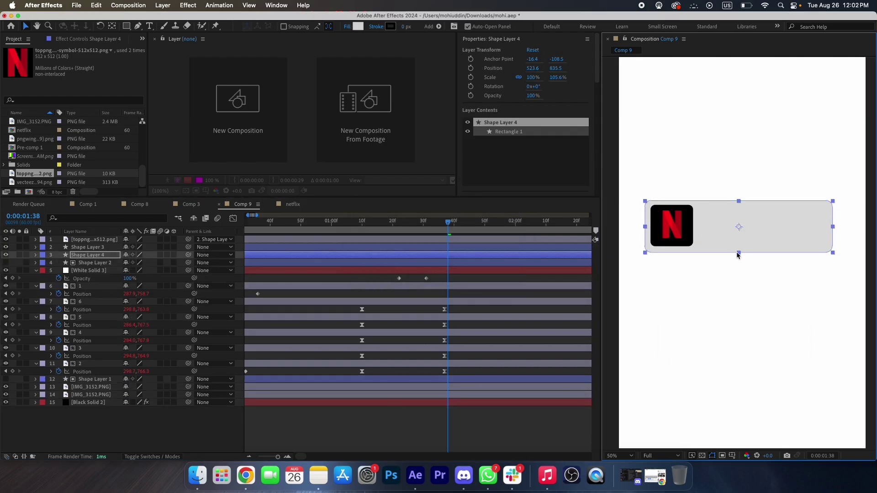
click(620, 456)
click(624, 294)
click(700, 200)
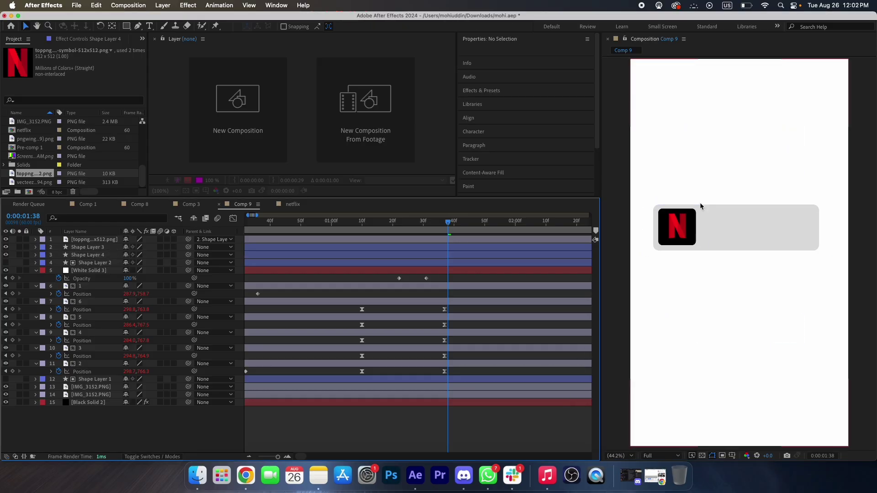
Add the text "Netflix" on the grey card beside the icon and centre its anchor point
click(150, 26)
click(717, 228)
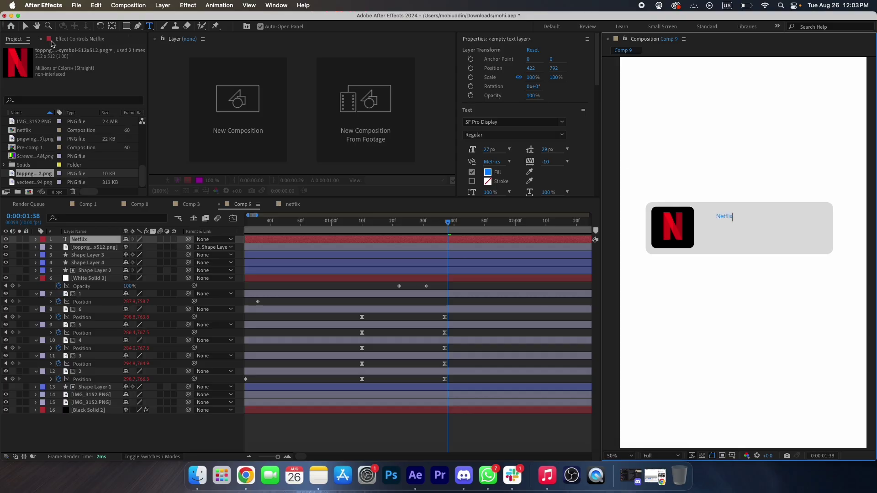
super+double_click(111, 27)
Set the Netflix text to Medium weight with a black 000000 fill
click(486, 136)
click(487, 156)
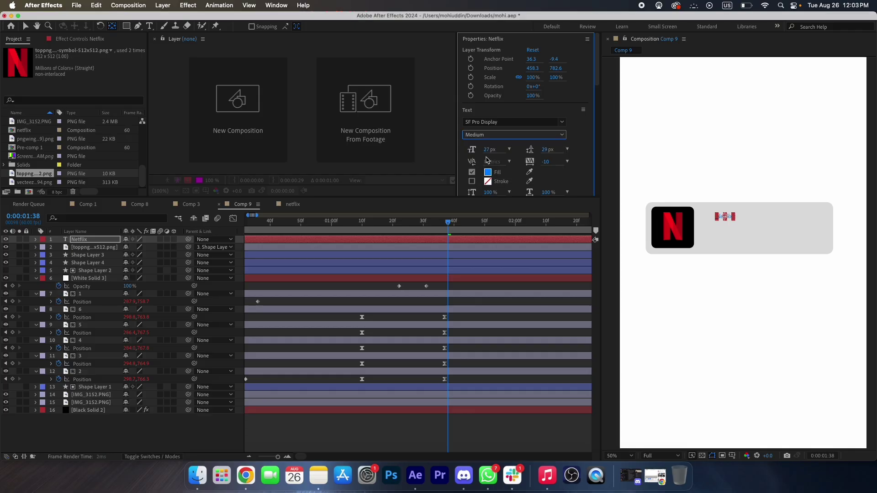
click(488, 172)
drag(69, 153, 24, 94)
click(90, 187)
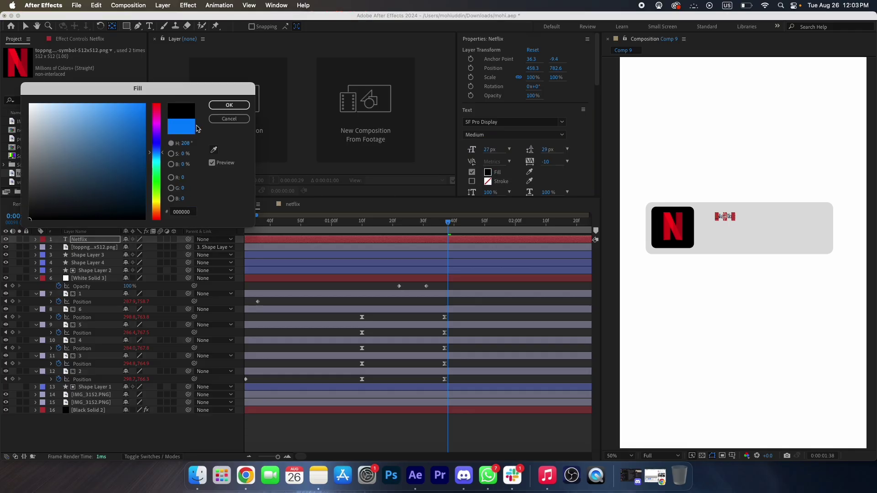
click(229, 105)
Scale the Netflix text up to 282%
key(s)
drag(143, 248, 227, 248)
scroll(747, 221, up, 2)
key(v)
scroll(765, 229, down, 1)
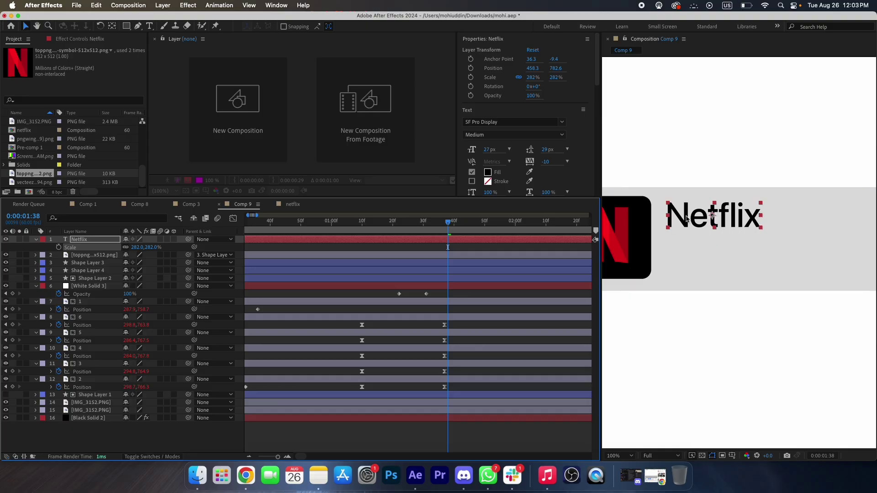
Duplicate the Netflix text, place the copy underneath it, and change its wording to "Start watching"
key(super+d)
drag(687, 218, 695, 267)
double_click(694, 267)
text(Sta)
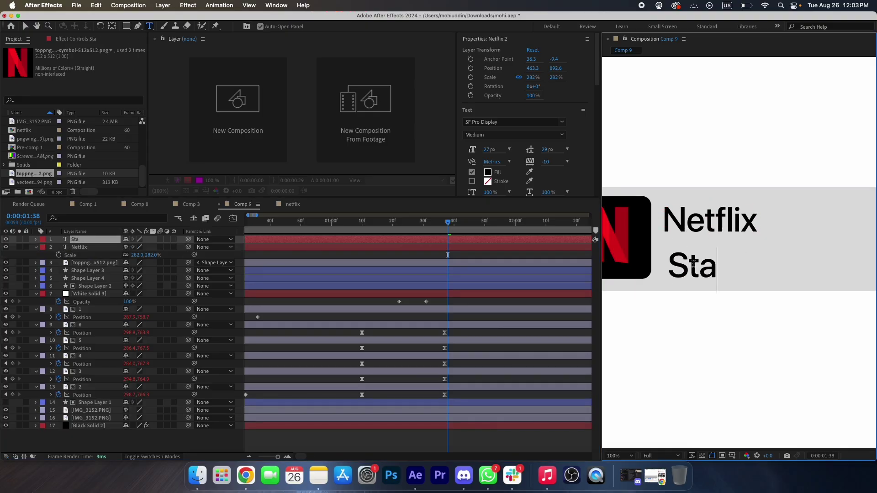
text(rt wa)
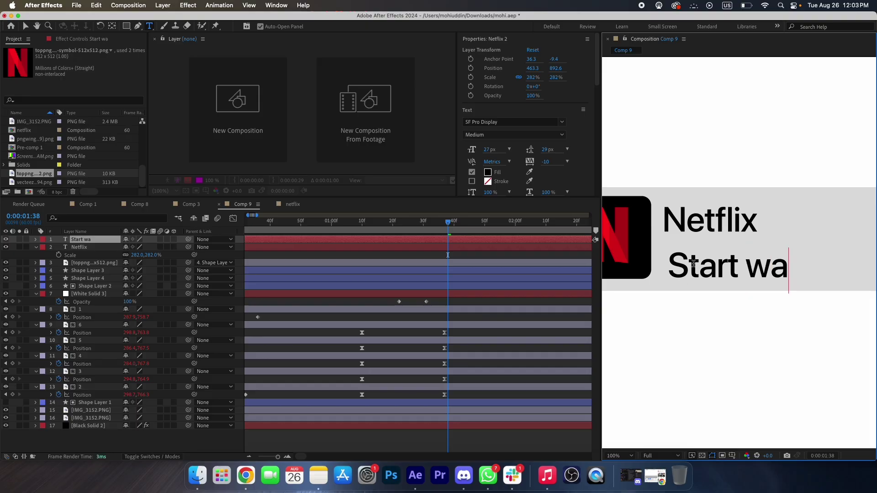
text(tching)
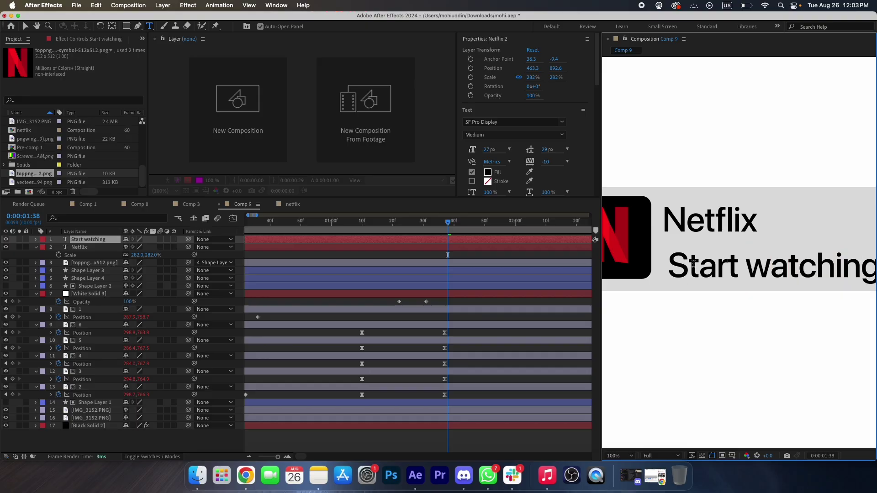
Set "Start watching" to Regular weight, scale it to 123%, and align it beneath the title at 449.3, 862.2
click(114, 27)
click(514, 135)
click(485, 149)
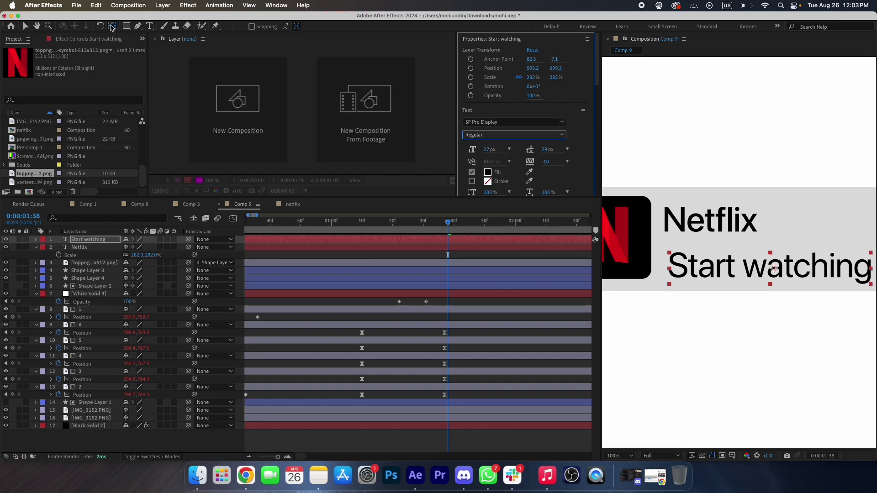
key(s)
drag(670, 285, 666, 261)
key(super+s)
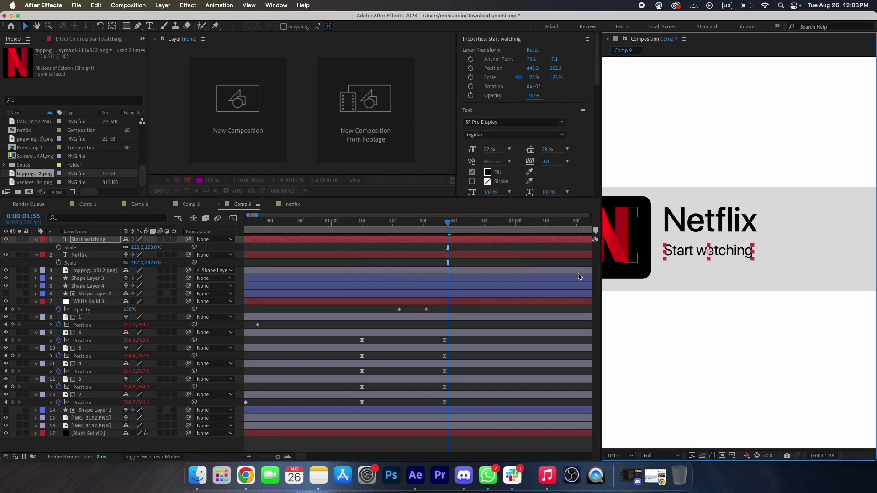
Lower the opacity of "Start watching" to 62%, save the project, and collapse the text layers' properties
drag(130, 248, 109, 250)
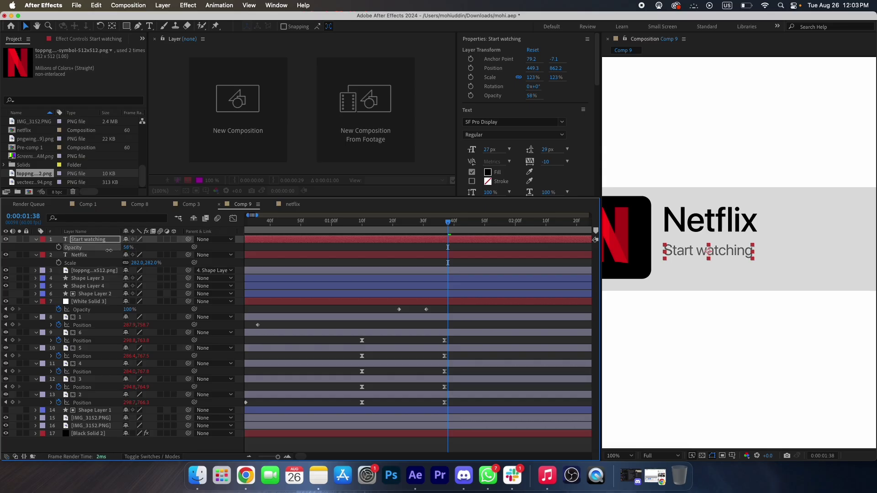
key(super+s)
click(620, 456)
click(628, 294)
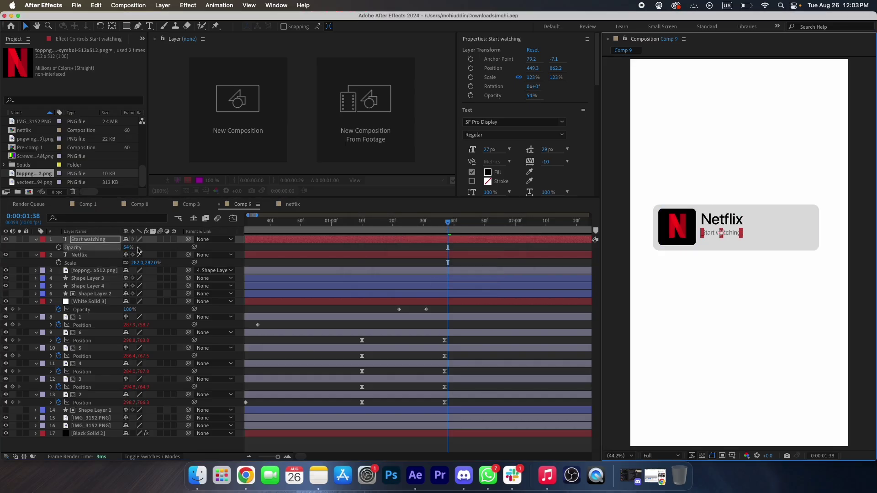
drag(127, 252, 130, 248)
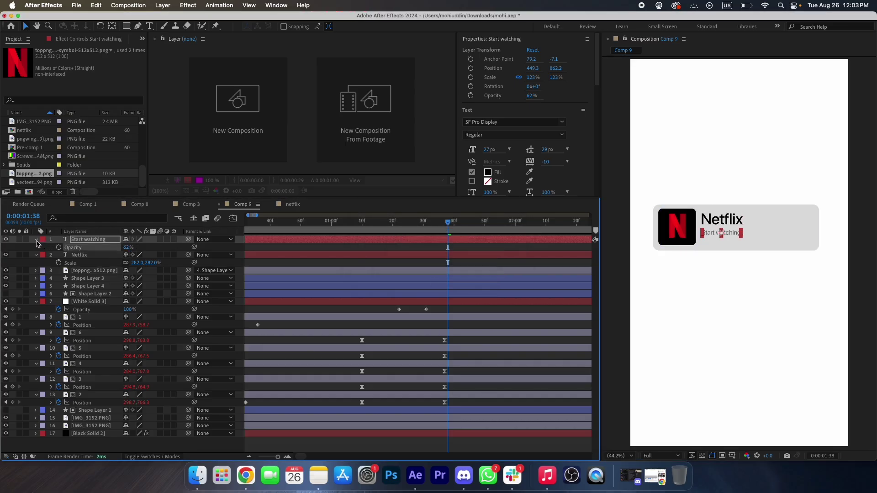
click(36, 239)
click(36, 247)
scroll(681, 219, up, 1)
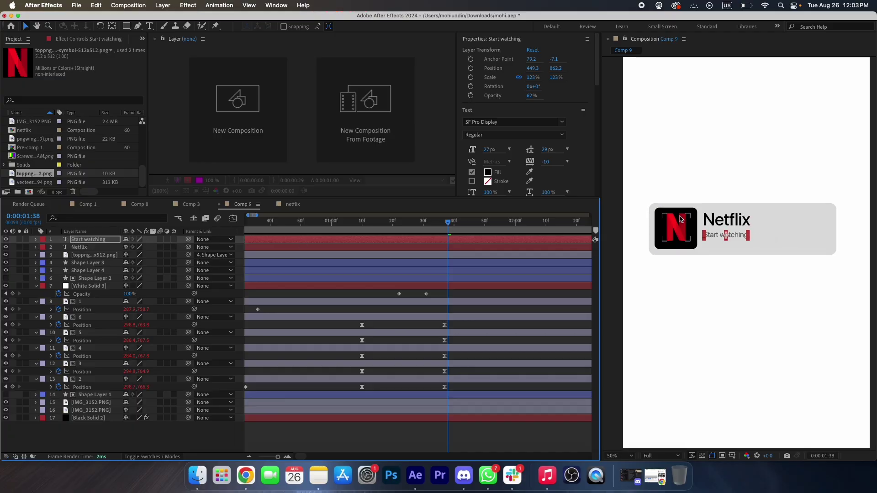
Nudge the "Netflix" and "Start watching" texts into alignment beside the Netflix icon on the grey card
scroll(680, 220, up, 2)
click(724, 216)
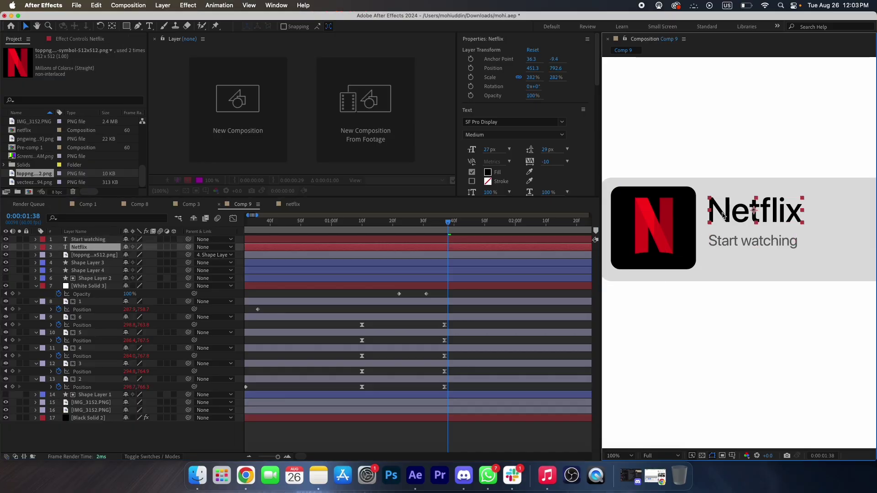
click(723, 244)
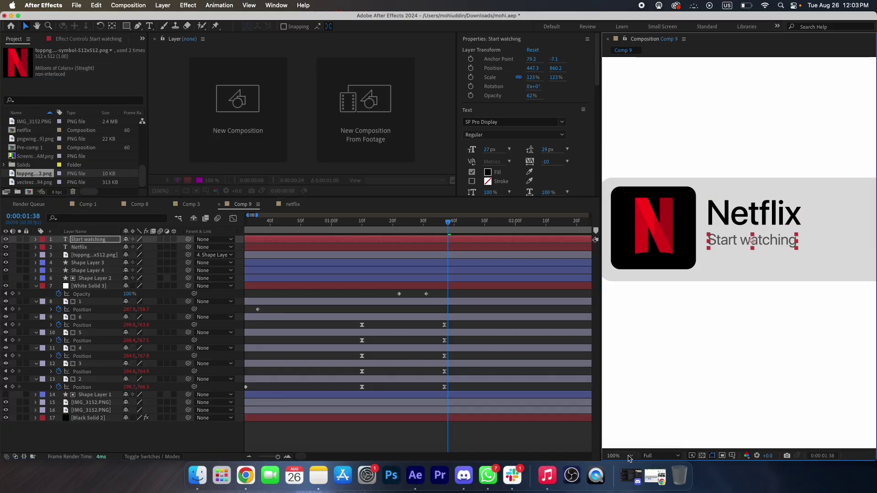
click(629, 457)
click(628, 305)
click(727, 229)
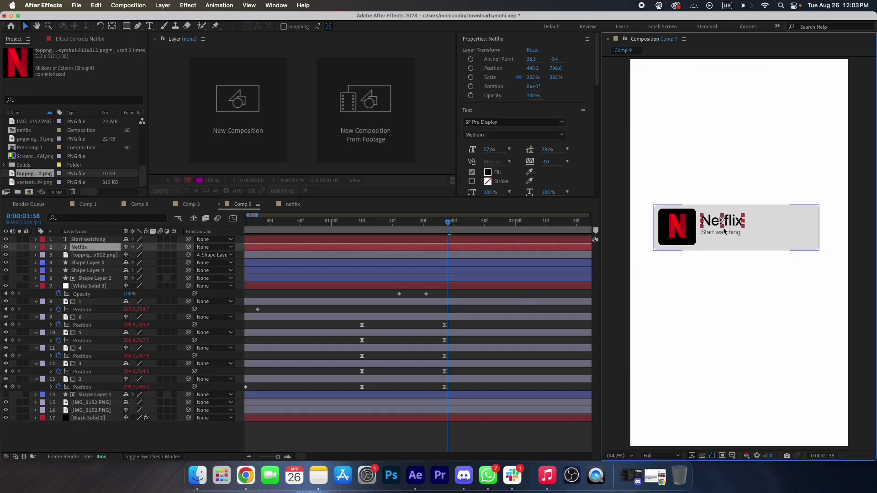
shift+click(726, 229)
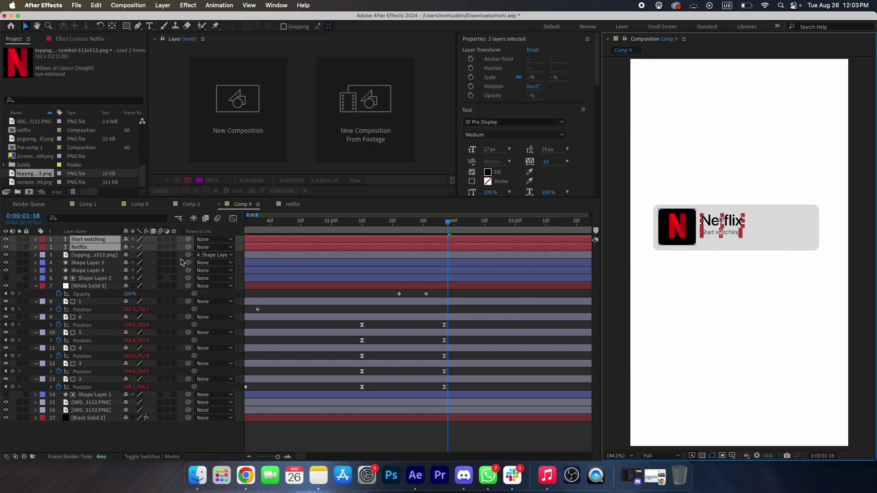
drag(711, 221, 798, 231)
Draw a rectangle about 226 by 66 px on the grey card, to the right of the texts
click(128, 27)
click(485, 294)
scroll(774, 225, up, 1)
scroll(799, 221, up, 1)
key(super+z)
drag(731, 231, 830, 260)
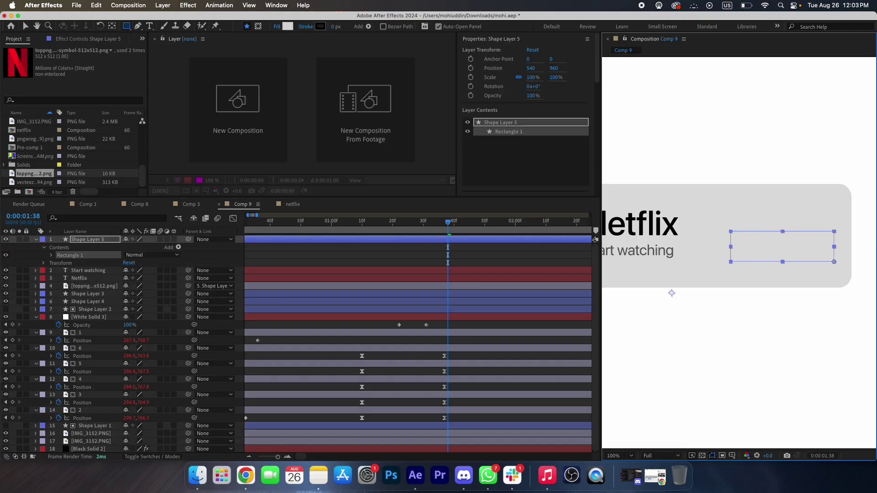
Round the corners of the new rectangle through its path's Roundness property
click(51, 255)
click(59, 264)
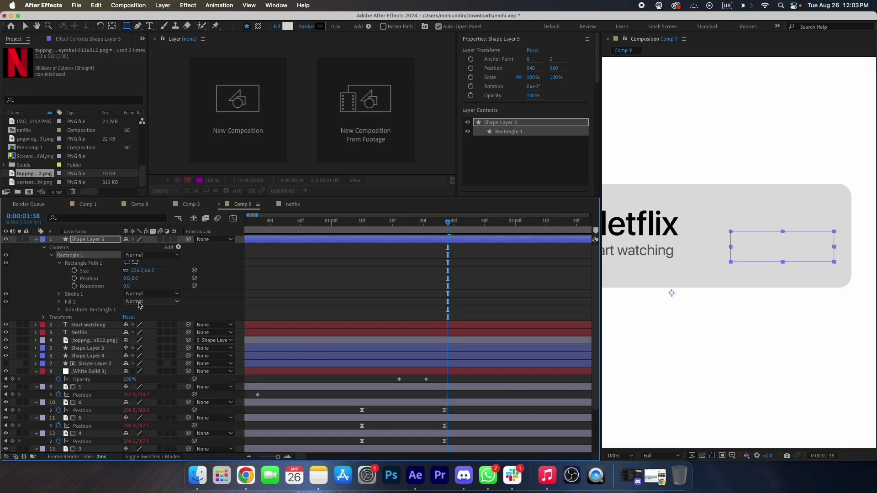
click(37, 239)
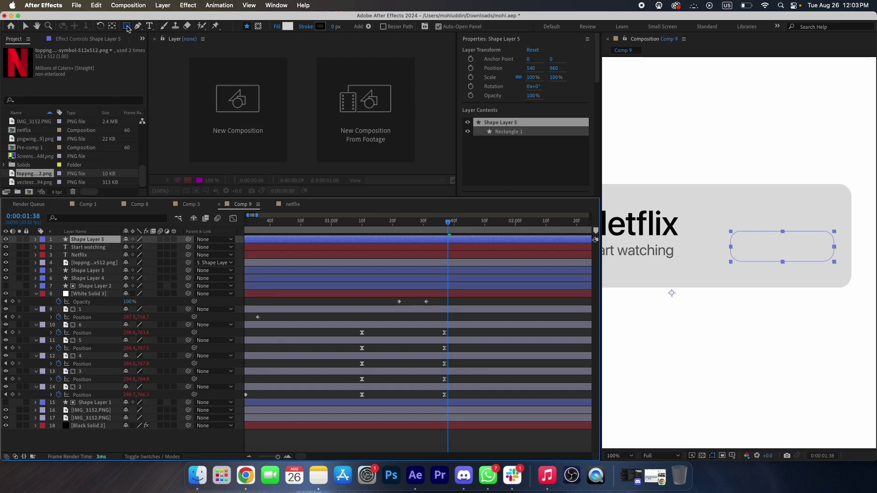
Center the rounded rectangle's anchor point and change its fill color to white
click(114, 26)
click(128, 26)
click(288, 26)
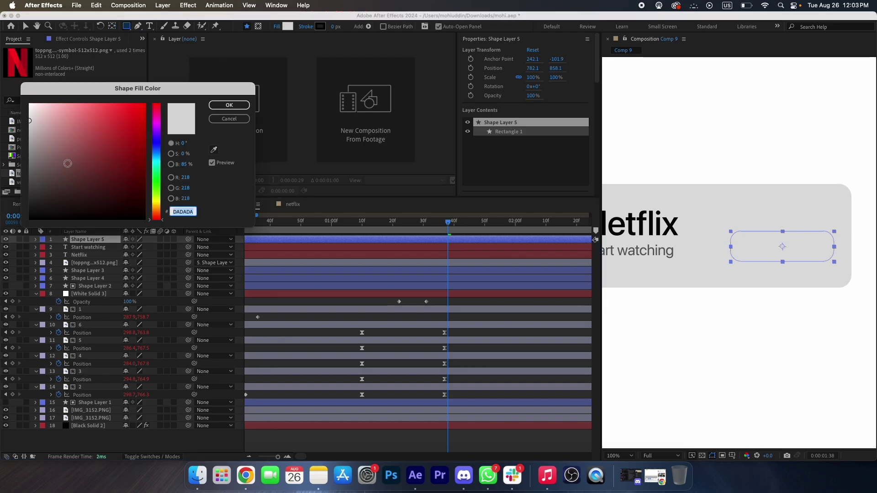
click(229, 106)
key(v)
click(802, 242)
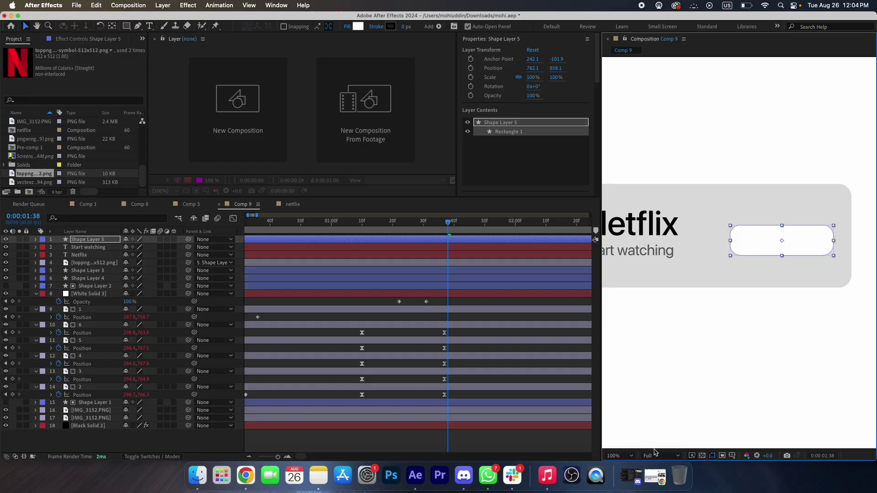
click(623, 456)
click(620, 305)
click(787, 247)
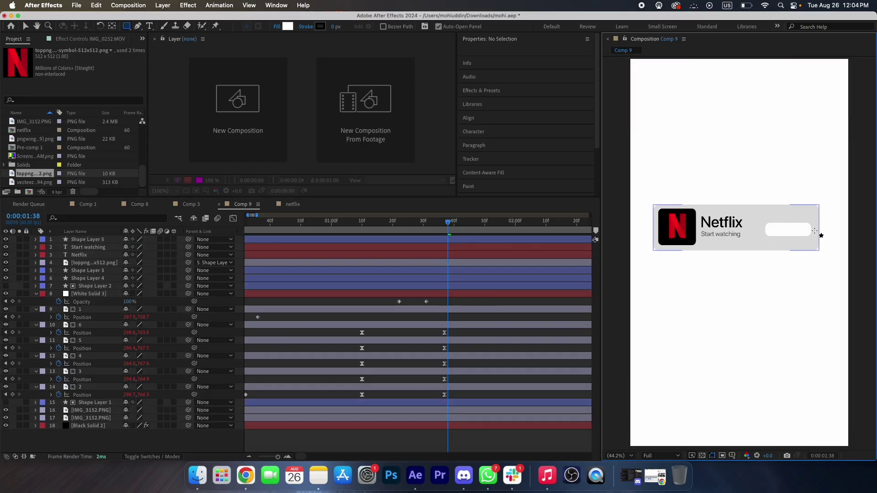
click(728, 240)
key(super+z)
key(super+z)
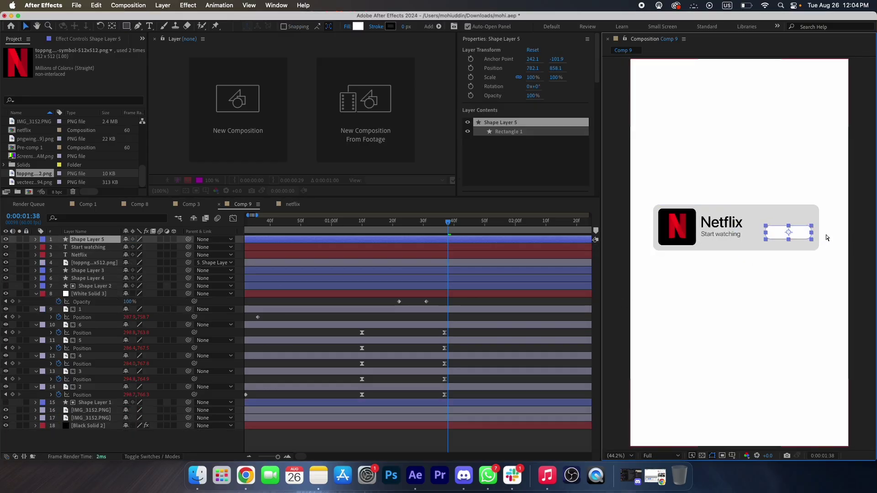
click(769, 218)
key(super+shift+z)
Widen the grey card to 103.9% and shift the Netflix icon and both texts slightly left within it
click(750, 246)
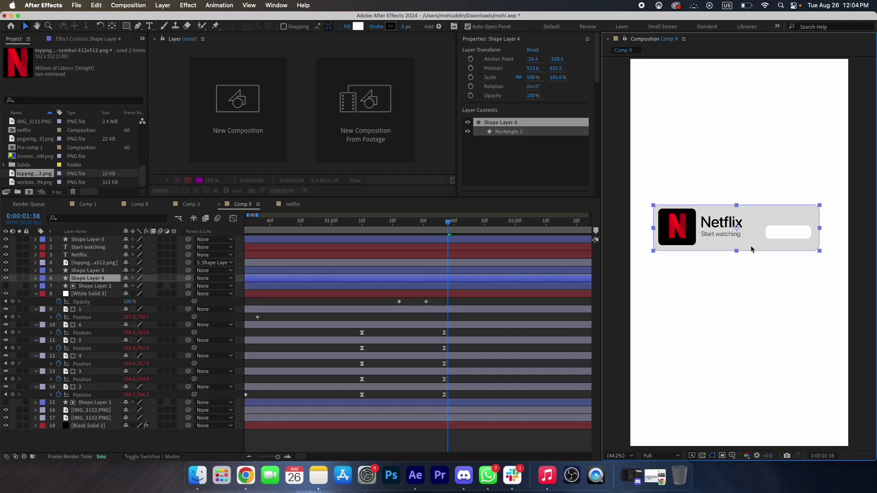
drag(819, 228, 823, 230)
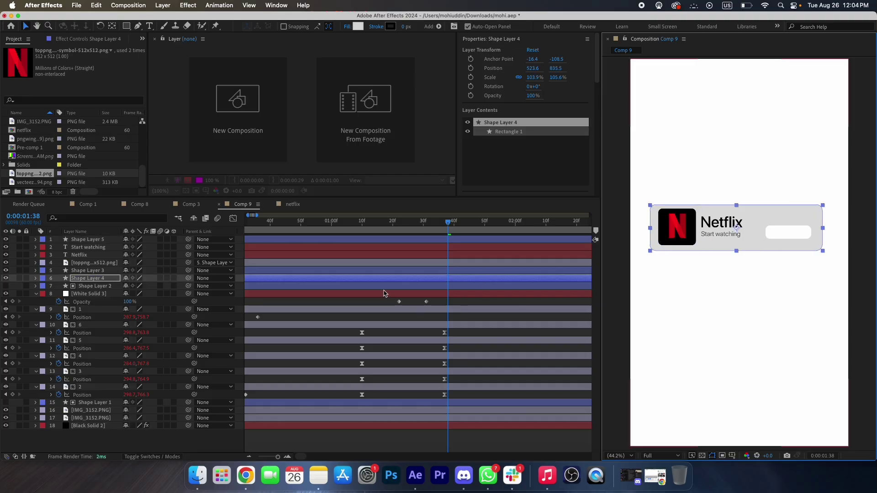
click(679, 236)
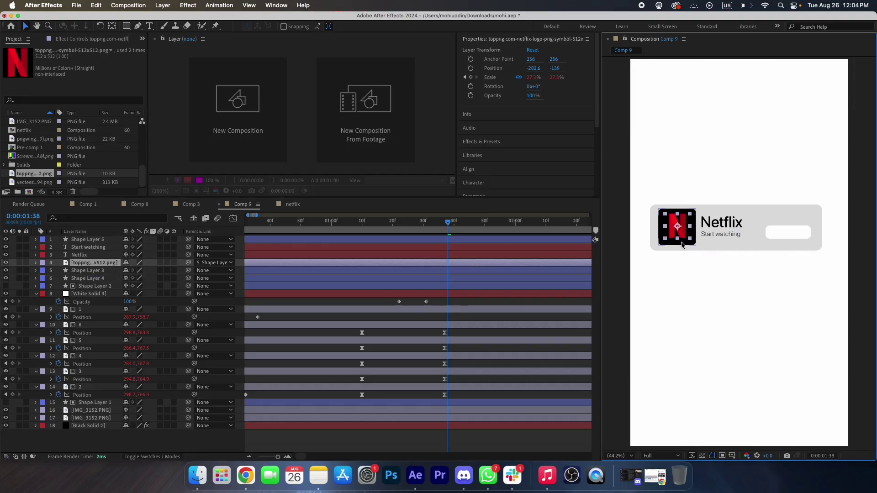
click(689, 244)
scroll(713, 223, up, 2)
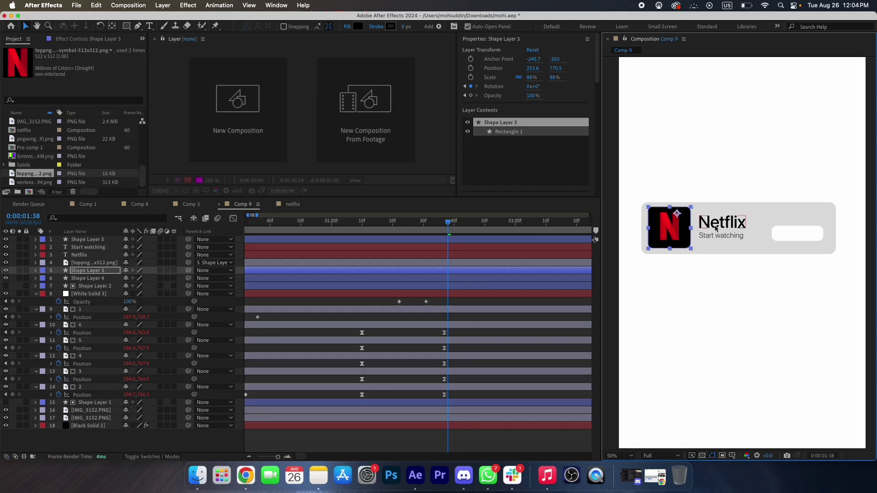
click(712, 224)
shift+click(709, 242)
drag(712, 224, 707, 221)
Move the white button shape to 783.1, 842.1 and add the text "Open" on it
click(834, 245)
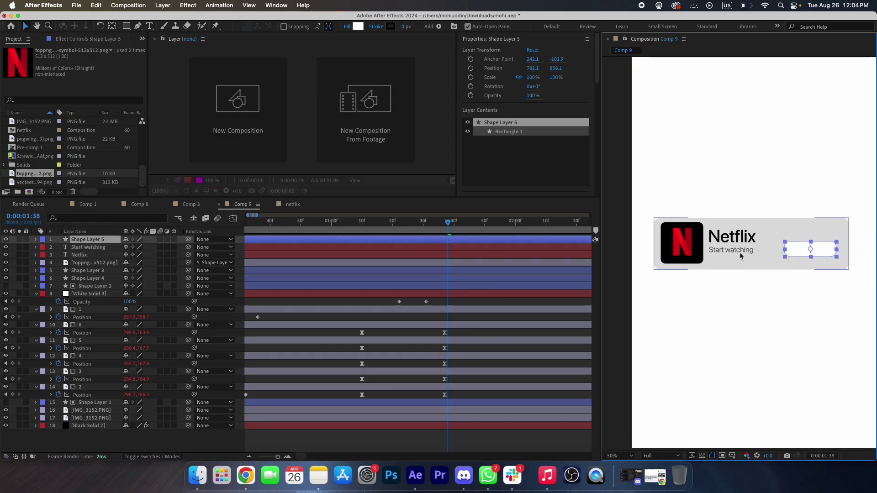
scroll(822, 248, right, 3)
click(149, 26)
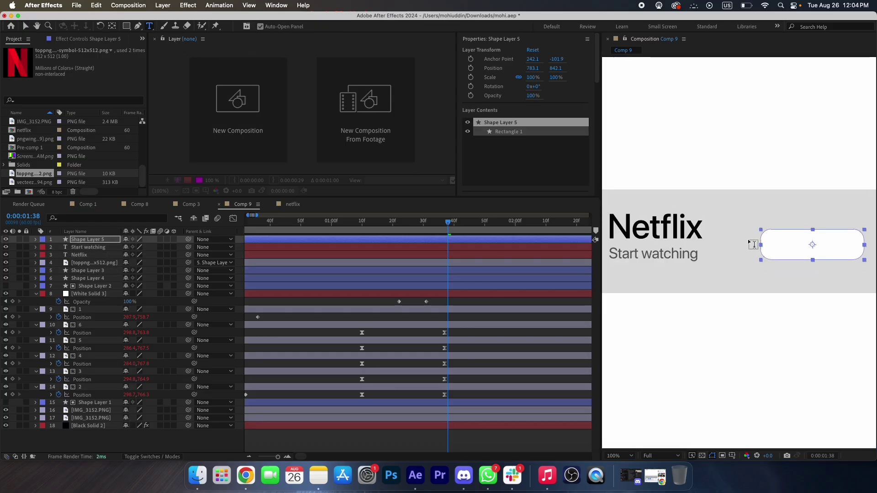
click(798, 239)
text(Open)
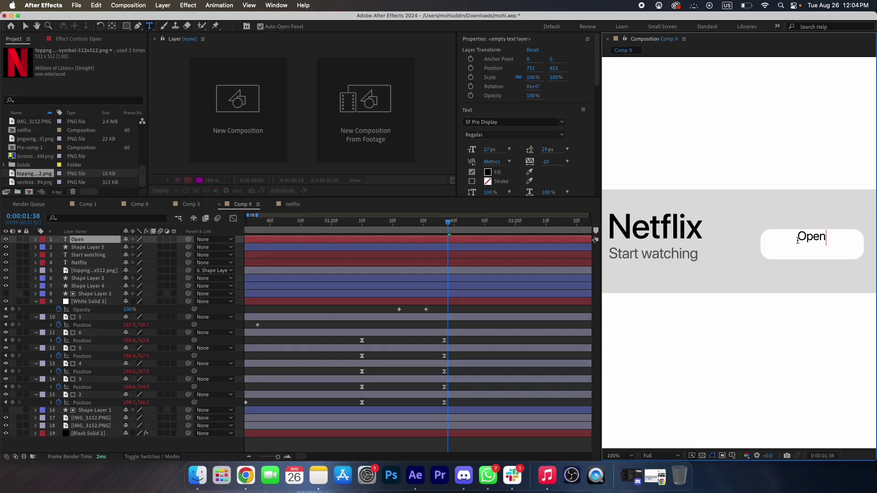
Center the anchor point of "Open", scale it to 193%, place it at 781.8, 840.6 on the button, and save
super+double_click(111, 27)
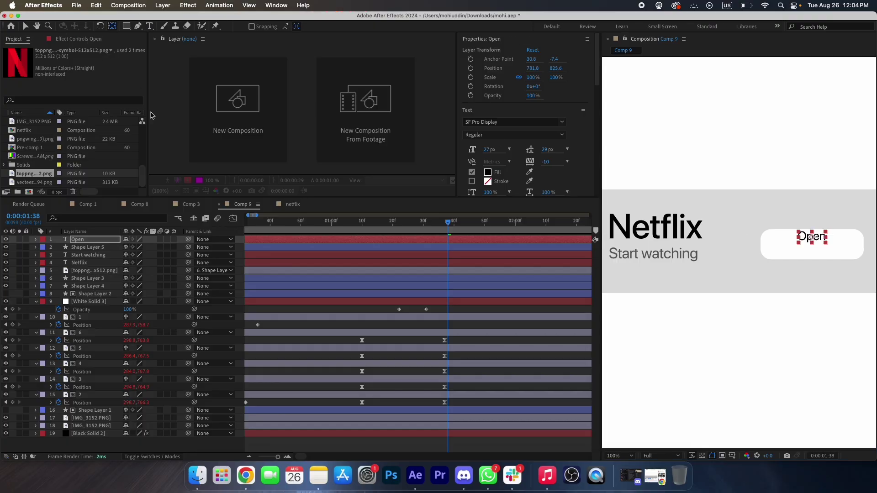
key(s)
drag(140, 248, 182, 248)
scroll(753, 245, up, 1)
scroll(721, 276, down, 1)
scroll(828, 256, up, 1)
key(v)
drag(769, 261, 770, 274)
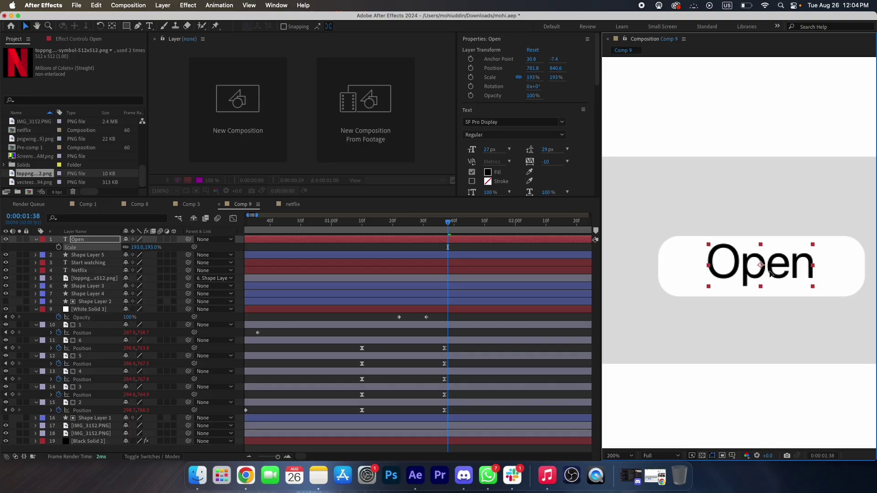
key(super+s)
Change the fill color of the "Open" text to blue 001BFF
click(619, 456)
click(617, 294)
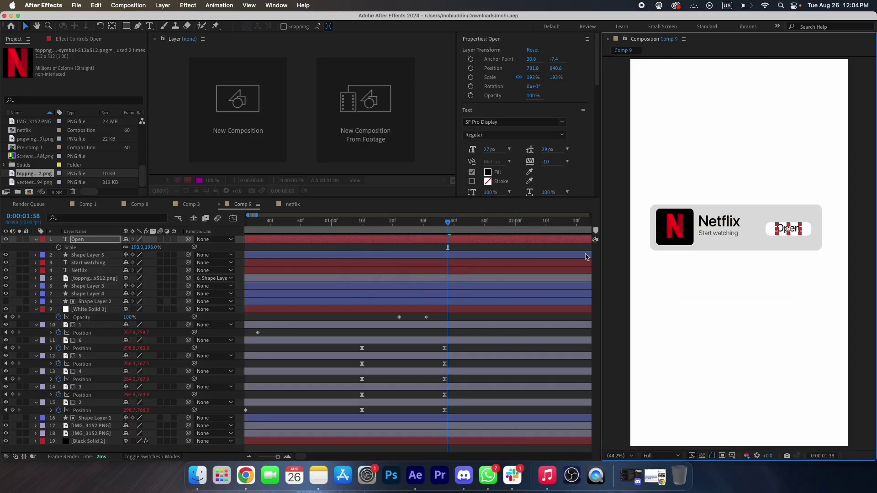
click(488, 172)
click(157, 145)
drag(139, 110, 196, 89)
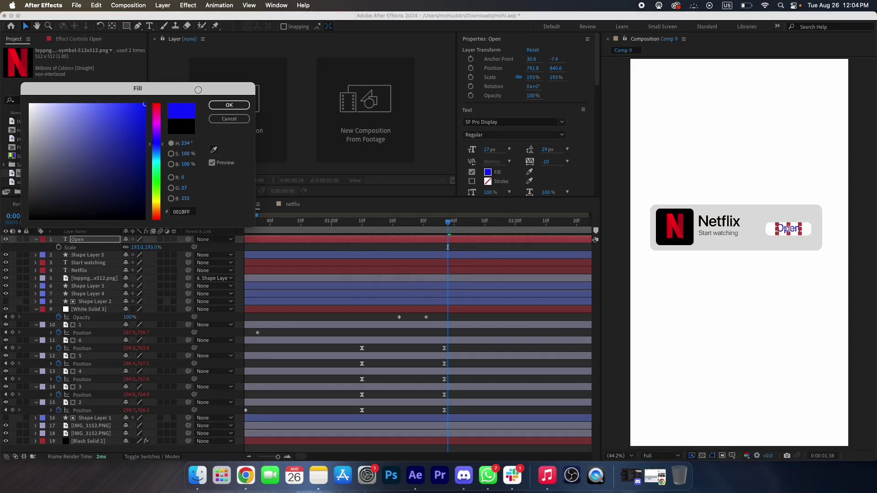
click(245, 107)
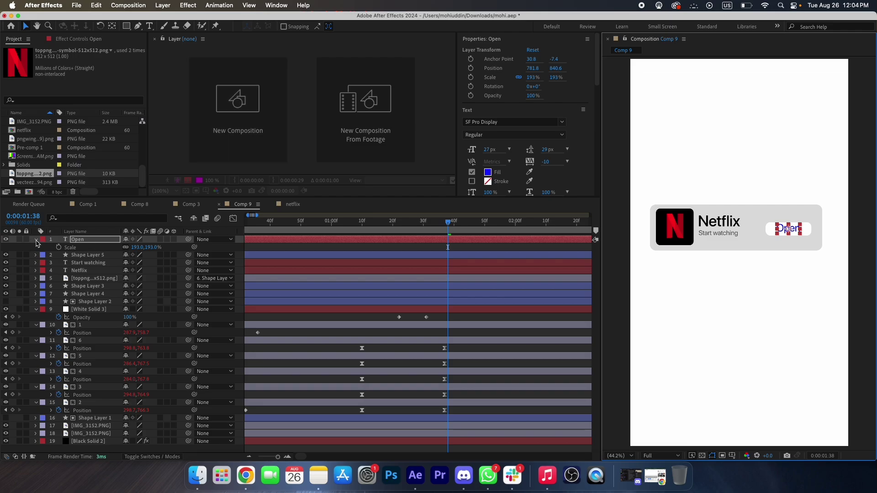
Pre-compose the "Open" text and its white button shape, moving all attributes into the new composition
click(36, 240)
shift+click(90, 250)
key(super+shift+c)
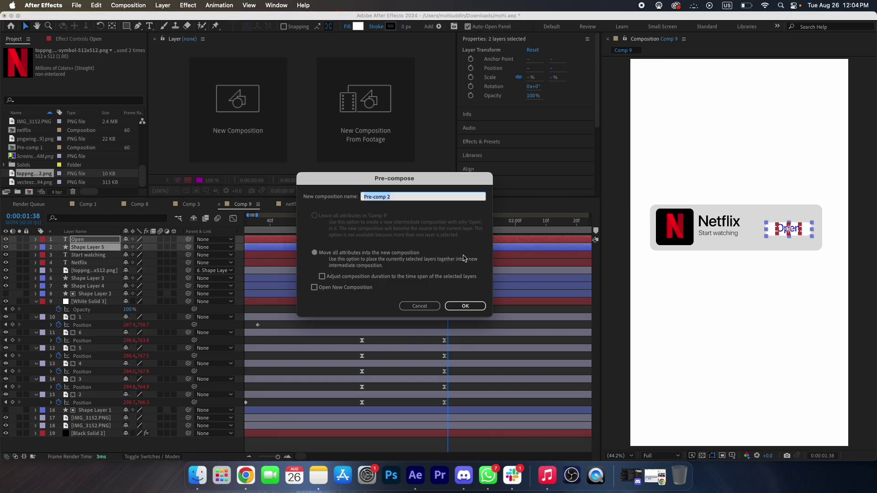
click(460, 307)
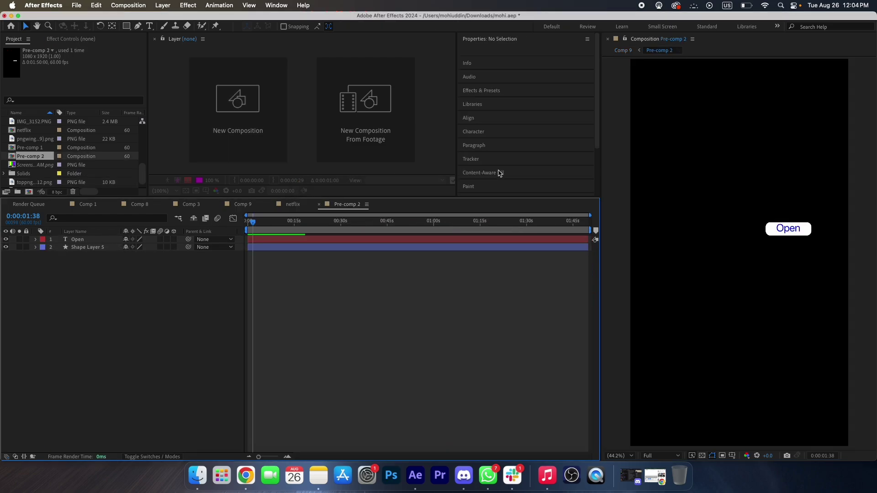
Change the font weight of "Open" inside the button pre-comp, save the project, and return to Comp 9
click(321, 241)
click(499, 134)
click(489, 156)
click(489, 311)
key(super+s)
scroll(822, 242, up, 1)
click(242, 204)
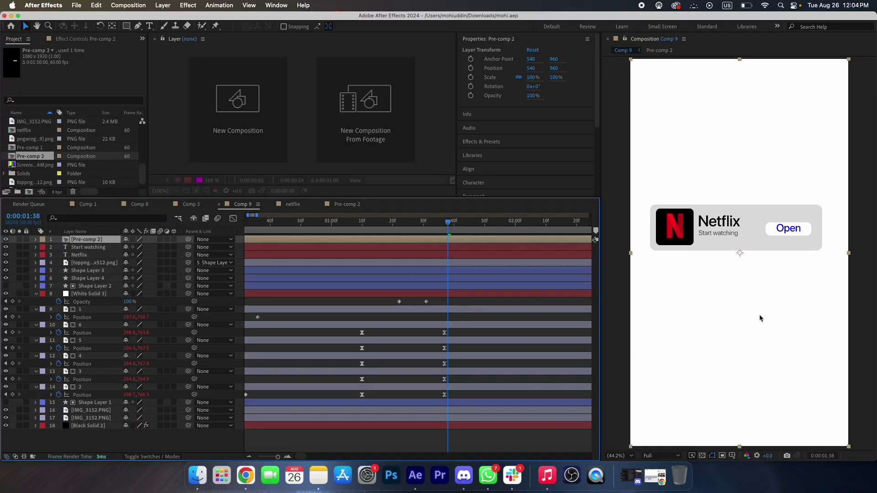
Duplicate the grey card shape and use the copy as track matte for the button pre-comp, "Start watching" and "Netflix" layers
drag(431, 230, 497, 234)
click(493, 280)
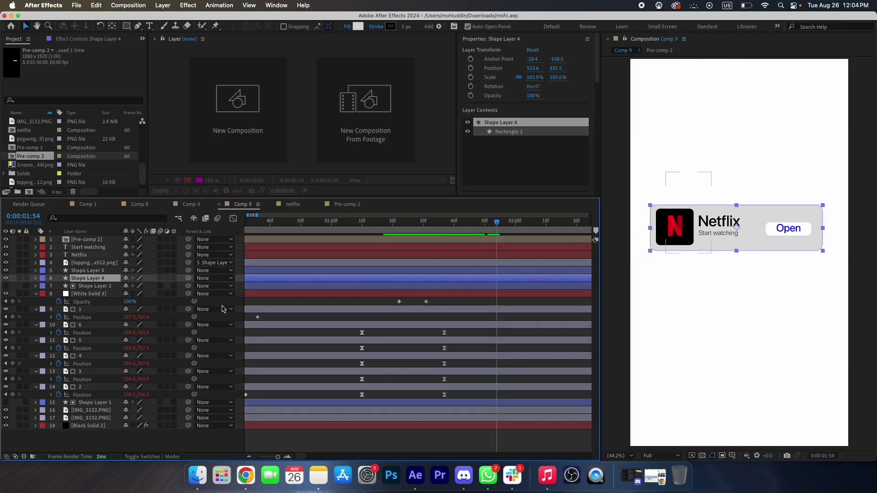
key(super+d)
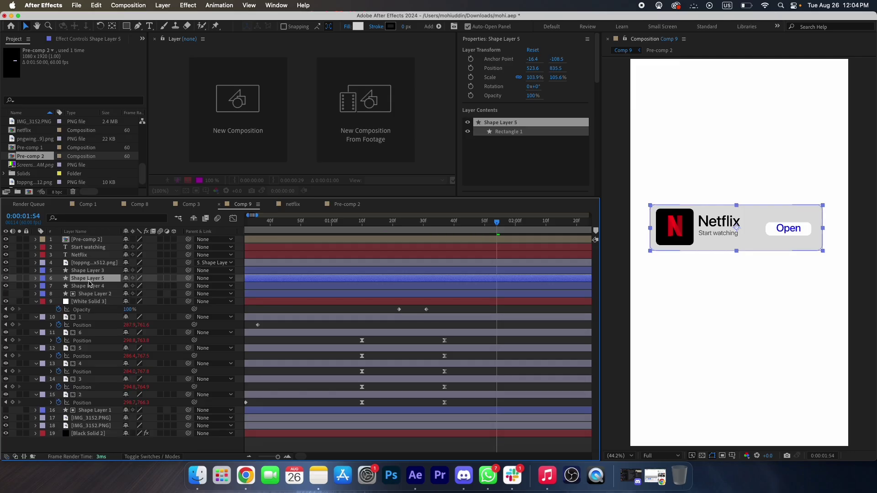
click(86, 256)
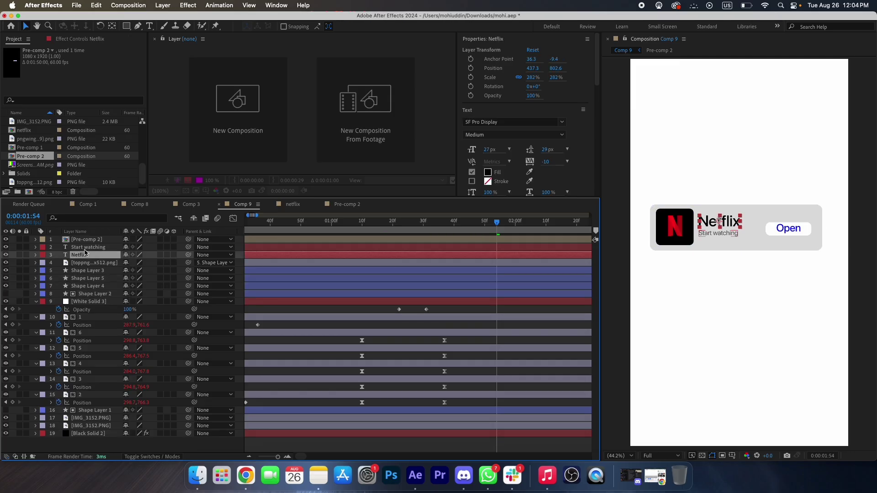
shift+click(85, 249)
shift+click(86, 240)
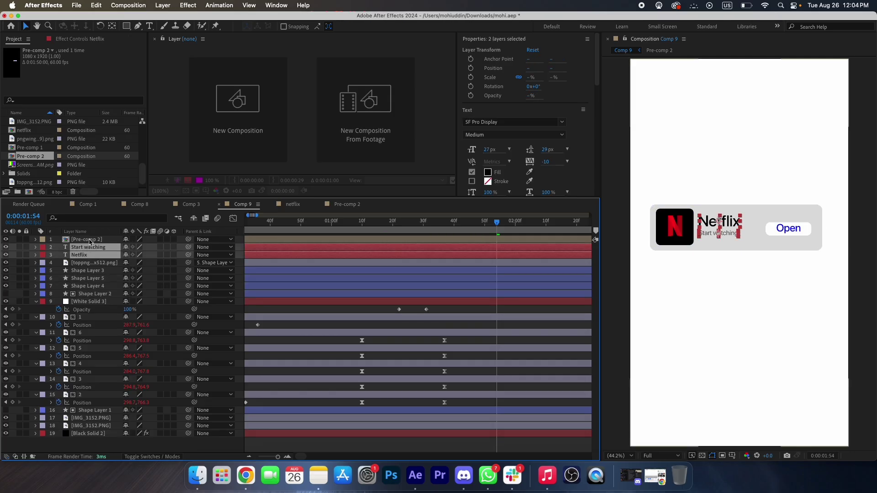
click(155, 456)
drag(167, 255, 106, 280)
click(104, 282)
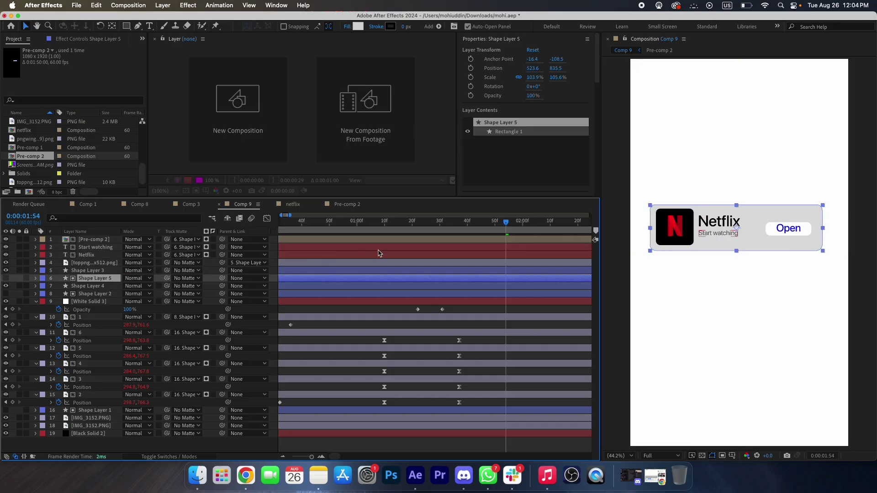
Keyframe the Size, Position and Roundness of Shape Layer 4's rectangle path at 0:00:01:27, and move those keyframes to about 0:00:01:40
drag(461, 229, 433, 231)
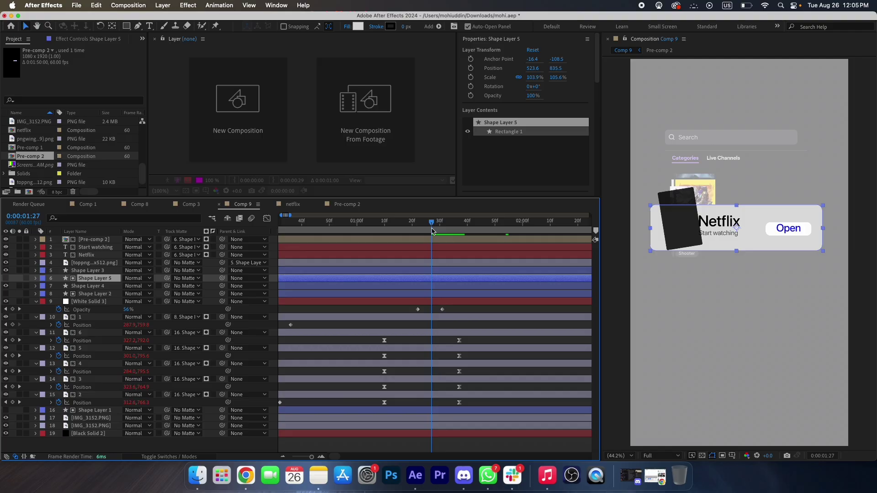
click(87, 287)
click(36, 287)
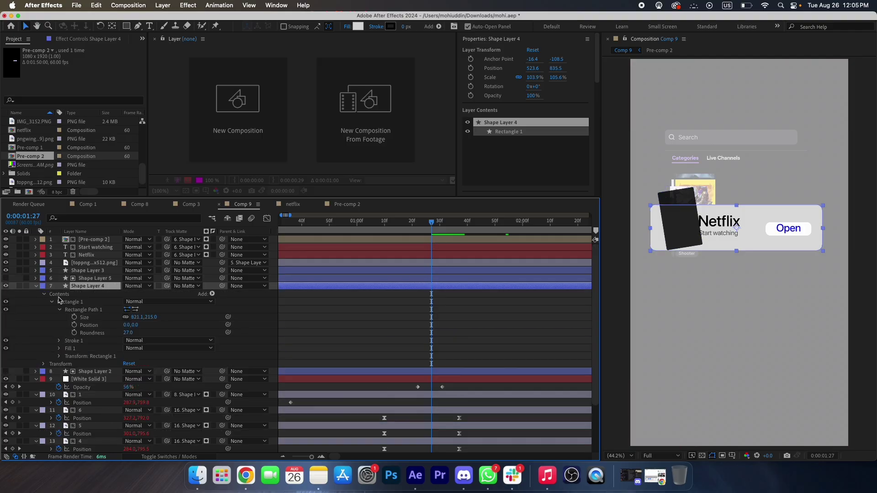
click(74, 317)
click(74, 325)
click(74, 333)
drag(439, 312, 410, 359)
Set the rectangle path's width to 0 at 0:00:01:27, keeping the height at 215, and save the project
click(447, 321)
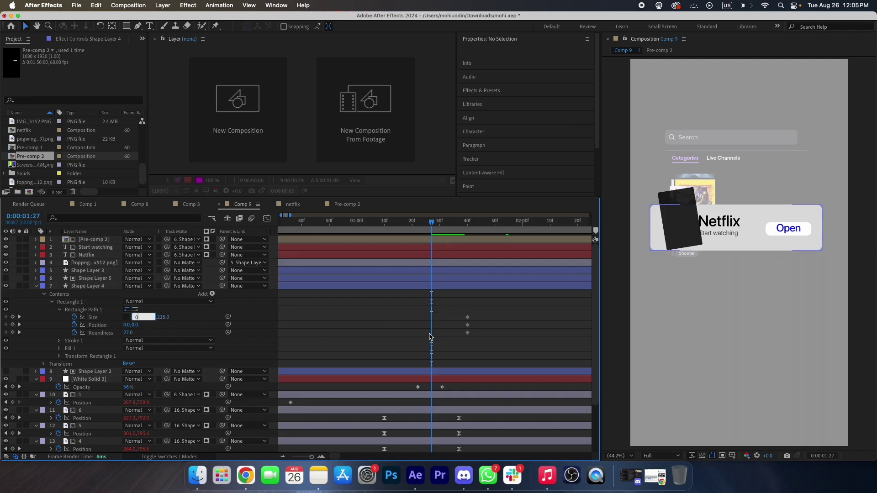
key(Return)
click(319, 475)
click(165, 307)
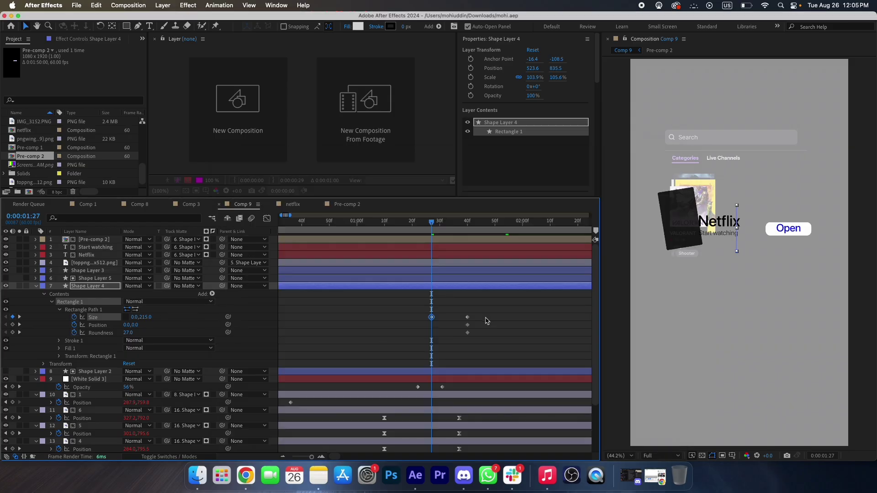
Add the bounce expression with amp .04 and freq 1.8 to Shape Layer 4's rectangle Size, preview it, and save the project
alt+click(74, 317)
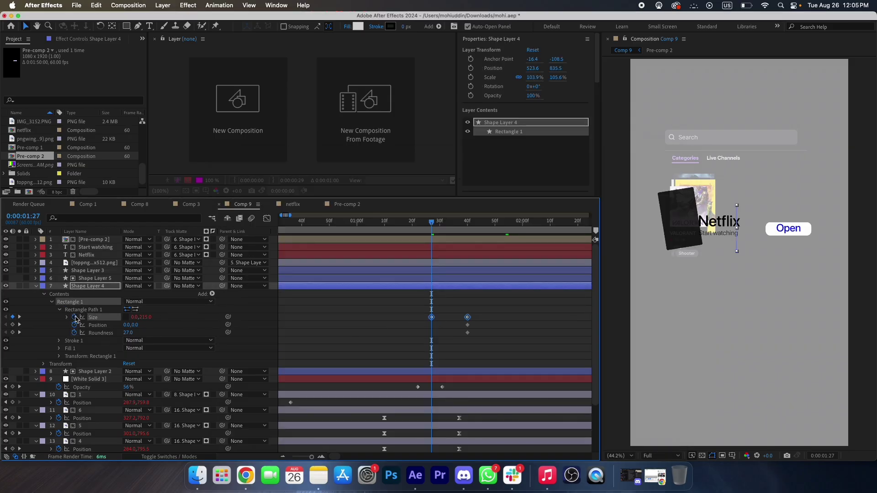
key(super+v)
click(458, 309)
key(space)
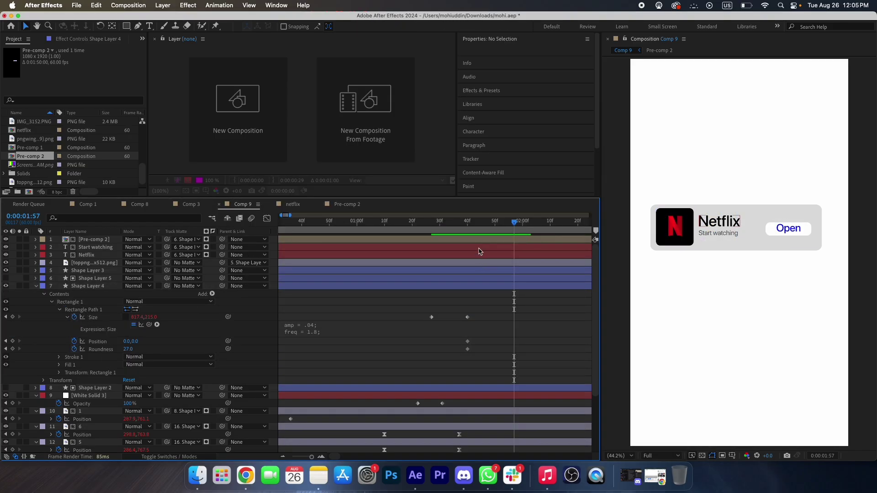
click(449, 224)
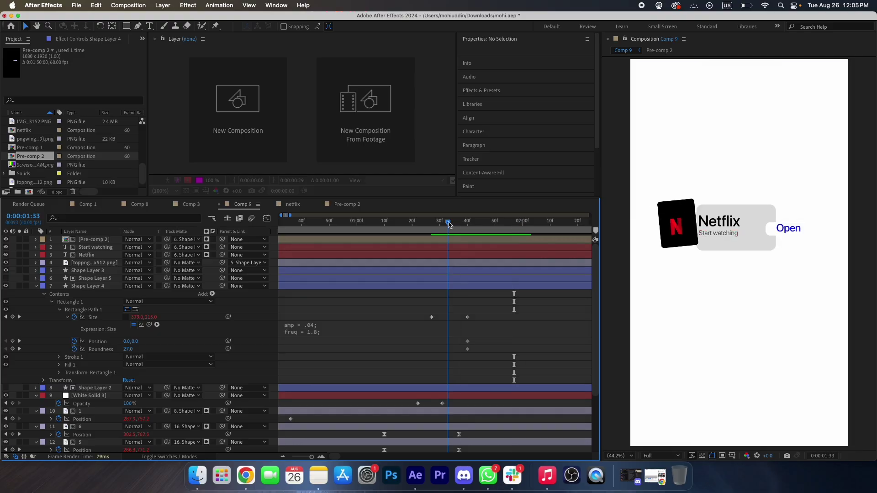
click(36, 287)
key(super+s)
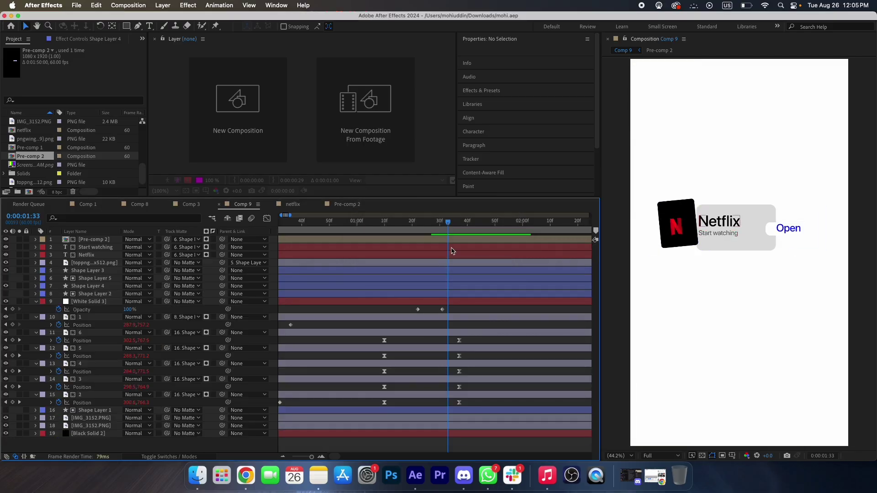
Keyframe the Position of the "Start watching" and "Netflix" text layers at 0:00:01:37
key(Page_Down)
key(Page_Down)
key(Page_Down)
key(Page_Down)
click(87, 256)
shift+click(92, 248)
key(p)
click(58, 256)
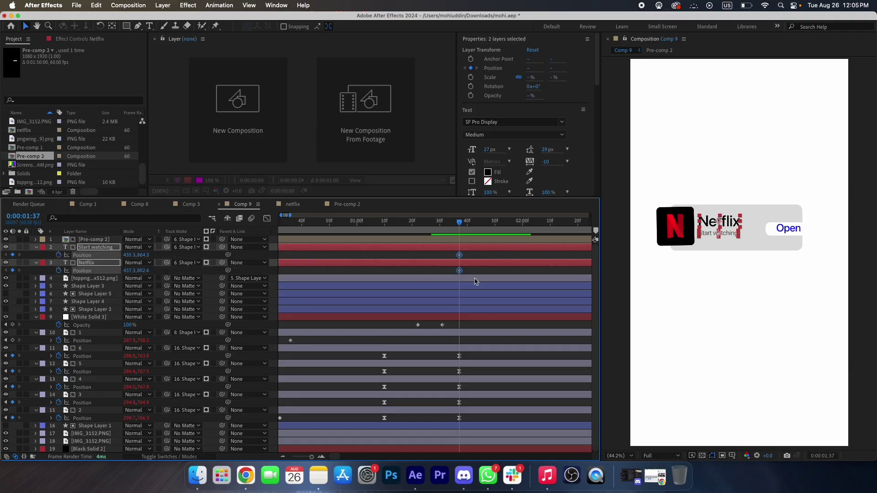
Move both text Position keyframes later and raise the texts above the card at 0:00:01:37, with Y at 484.3 and 422.6
drag(459, 256, 498, 258)
drag(140, 256, 131, 256)
drag(508, 252, 493, 275)
drag(501, 256, 439, 274)
Copy the Position expression from layer 1 onto the "Start watching" and "Netflix" Position properties, and preview the motion
click(82, 340)
right_click(95, 340)
click(137, 419)
drag(513, 256, 449, 274)
click(485, 258)
key(space)
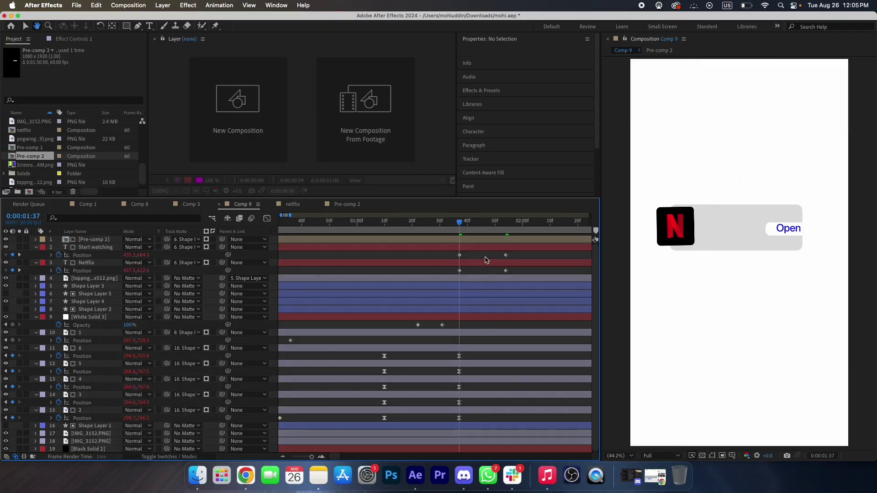
key(space)
Shorten the text slide-ins and stagger them, starting "Start watching" at about 0:00:01:33 and "Netflix" at about 0:00:01:38, and preview
mouse_move(513, 253)
mouse_down()
mouse_move(502, 274)
mouse_move(498, 255)
mouse_up()
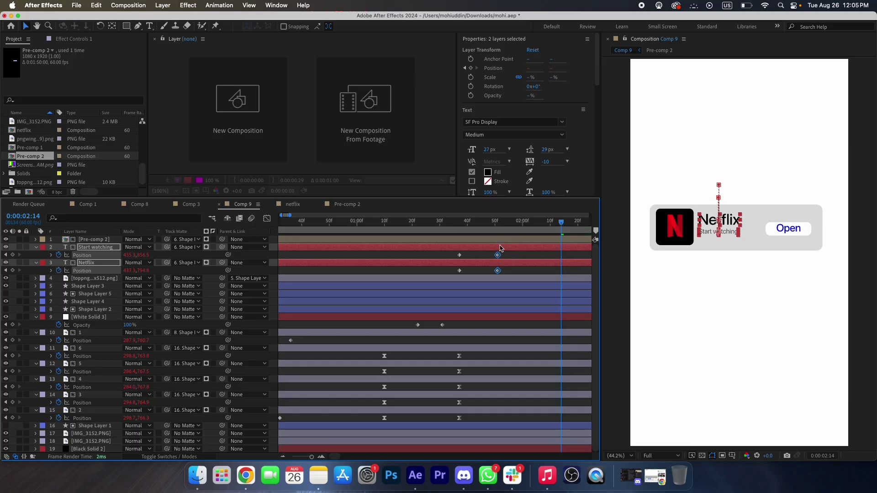
drag(483, 223, 460, 228)
drag(465, 264, 478, 251)
key(space)
shift+click(489, 250)
click(472, 255)
key(space)
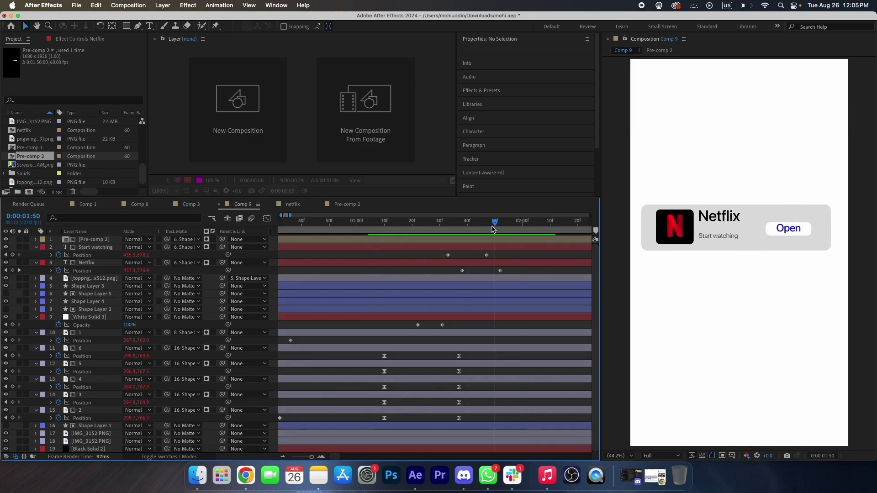
Animate Pre-comp 2's Position from below the card at 0:00:01:43 to its original place at about 0:00:01:56, save, and preview
click(478, 242)
key(alt+shift+p)
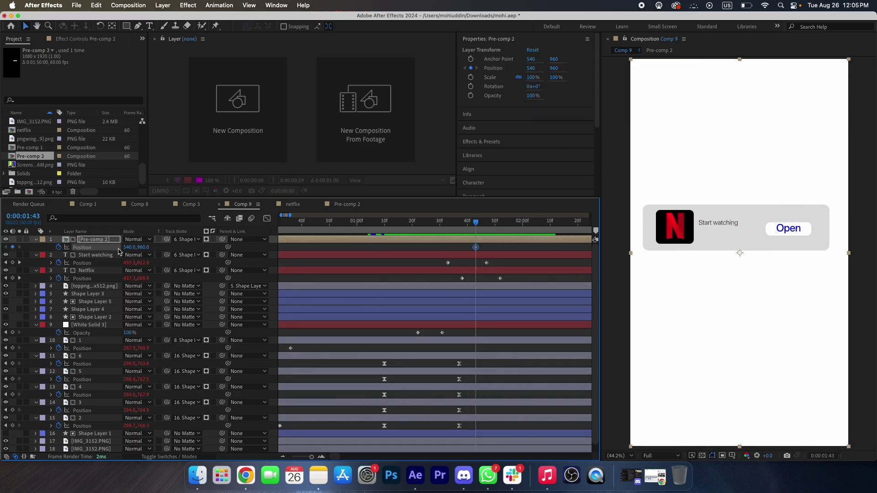
drag(477, 247, 514, 249)
key(super+s)
drag(142, 248, 275, 261)
key(super+s)
click(502, 248)
key(space)
key(space)
click(333, 223)
key(minus)
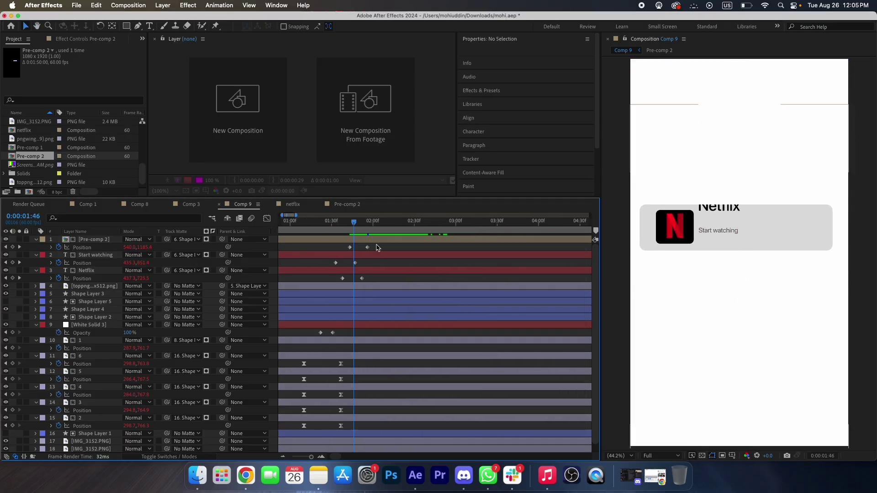
Preview the sequence, shift Pre-comp 2's Position keyframes earlier to start at about 0:00:01:37, and save the project
drag(355, 222, 284, 223)
key(space)
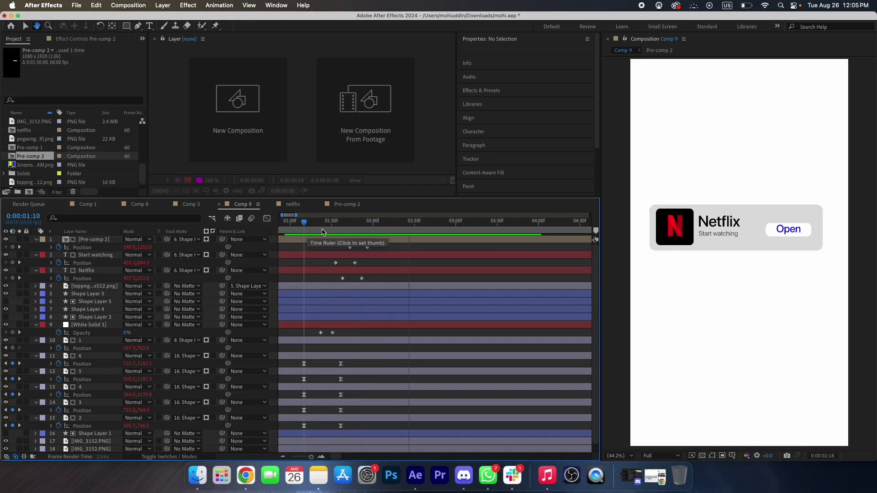
key(space)
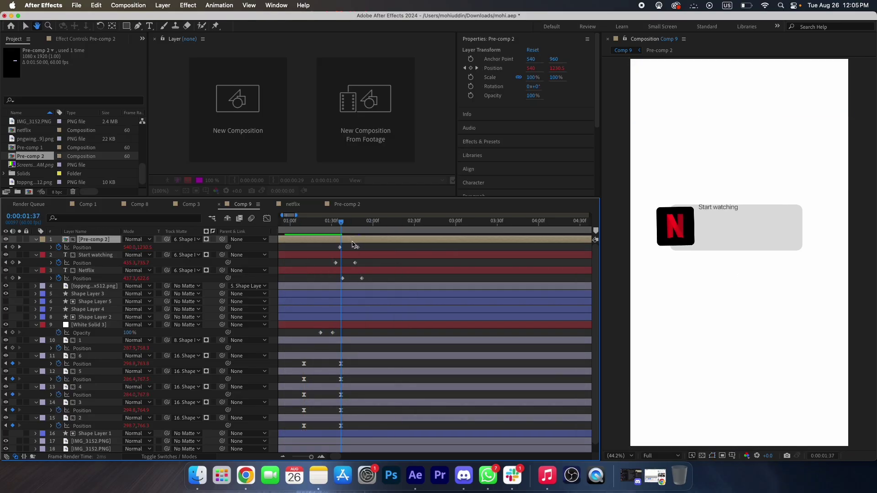
key(space)
key(super+s)
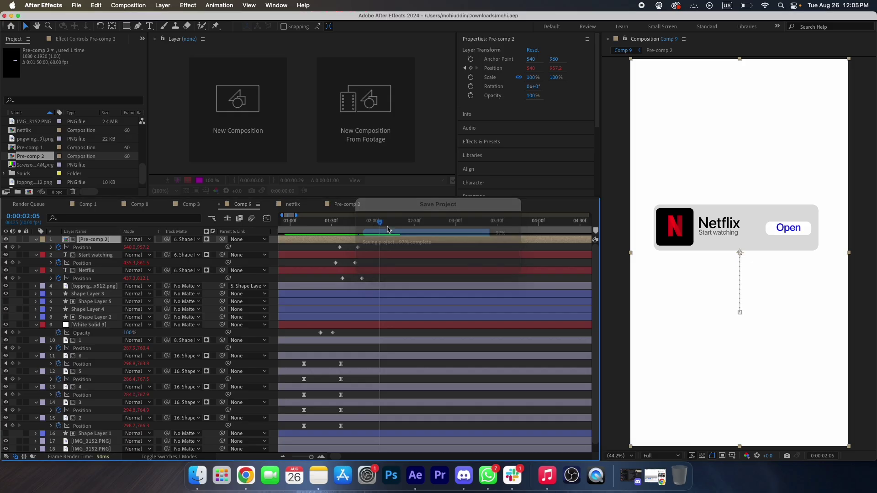
Collapse the revealed keyframed properties of all layers in Comp 9
key(super+a)
key(u)
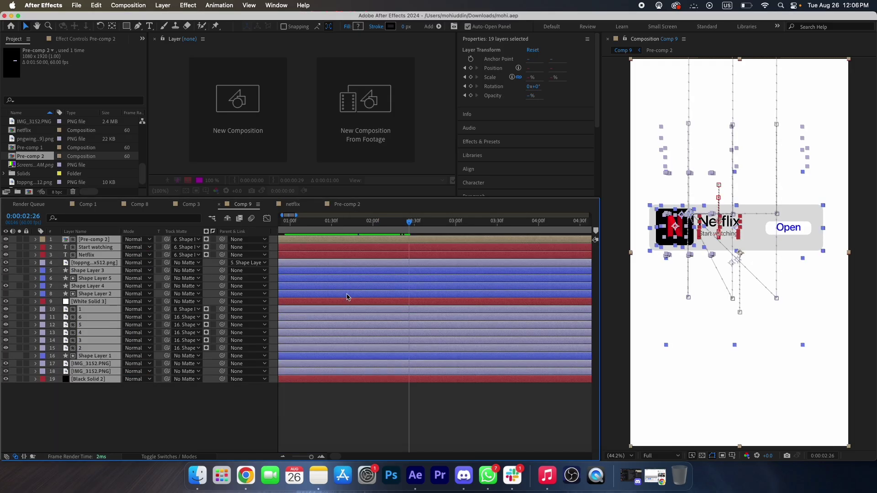
click(395, 397)
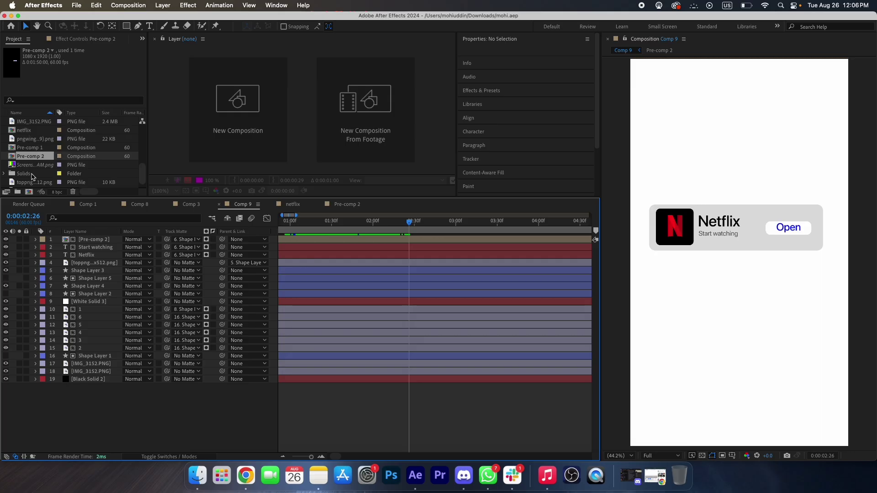
Add IMG_0264.PNG to Comp 9, scale it to 65%, mask it to the "Search" heading and search bar, and save
scroll(31, 177, up, 4)
drag(34, 165, 119, 248)
key(s)
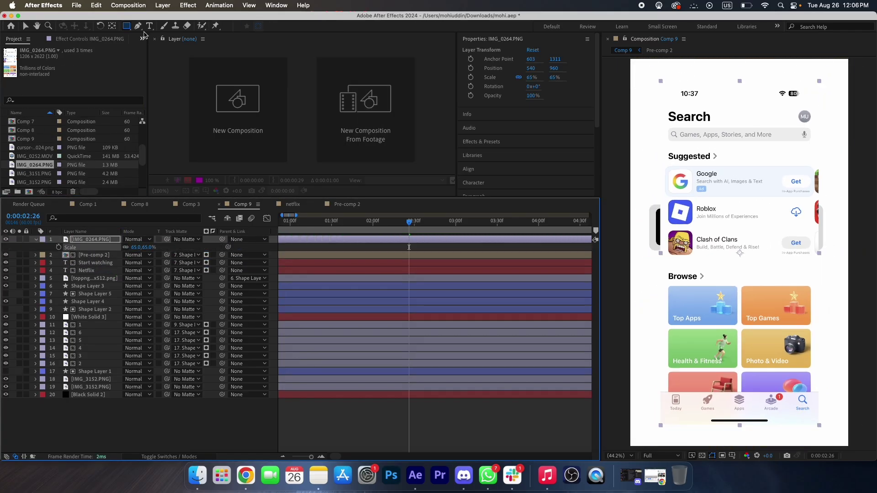
drag(658, 109, 819, 152)
key(super+s)
Center the anchor point of the masked IMG_0264.PNG and place the search header just above the Netflix card
click(36, 239)
key(v)
key(super+alt+Home)
drag(713, 127, 707, 176)
click(523, 403)
Animate the search header's Scale from 0% at 0:00:01:28 to 65% with a bounce expression
drag(386, 231, 329, 230)
click(100, 242)
key(s)
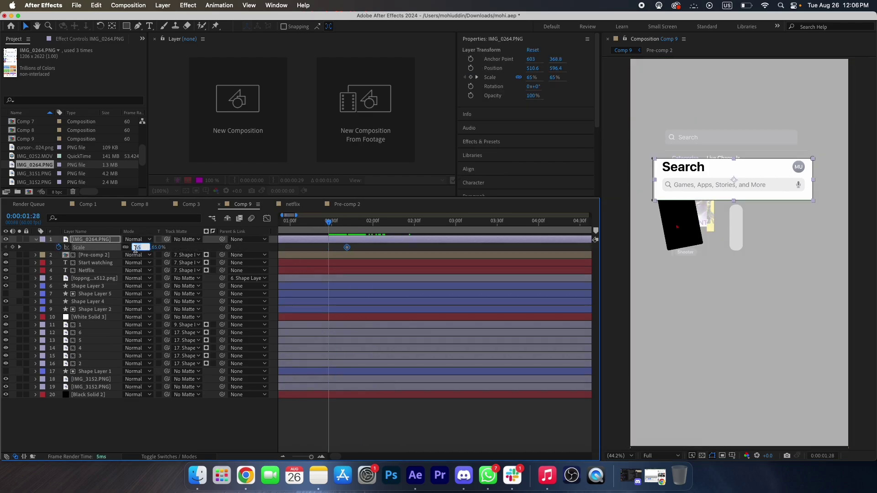
key(Return)
drag(355, 249, 236, 225)
key(F9)
click(356, 250)
Play back the composition to review the search header's pop-in with the rest of the animation
key(space)
key(space)
key(minus)
key(space)
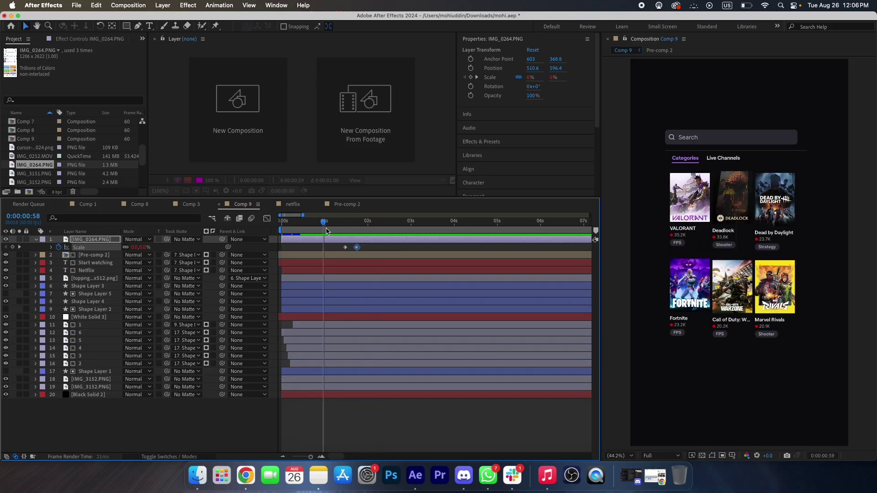
key(space)
key(space)
key(space)
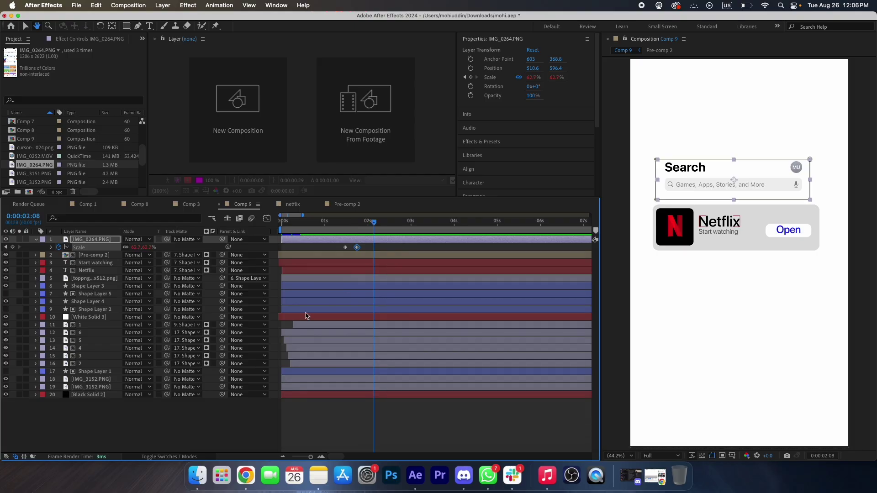
Create a one-node camera named Camera 1 with the 35mm preset
right_click(188, 434)
mouse_move(242, 341)
click(329, 387)
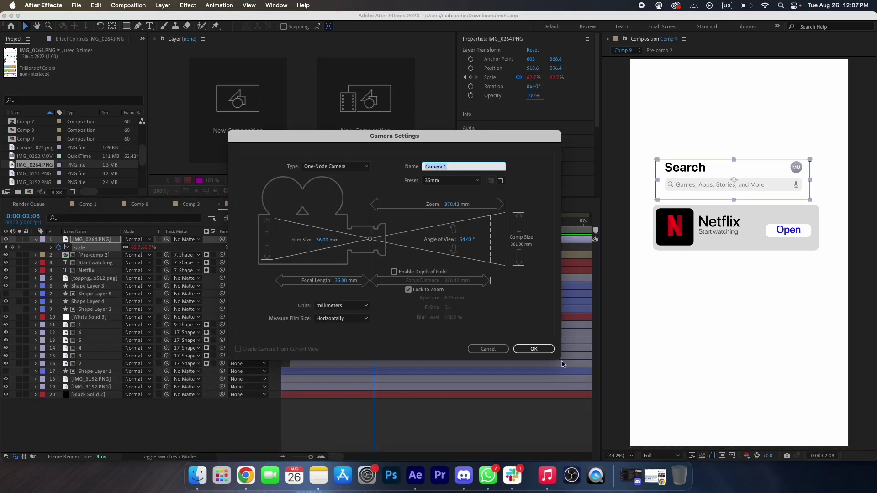
click(533, 351)
click(483, 286)
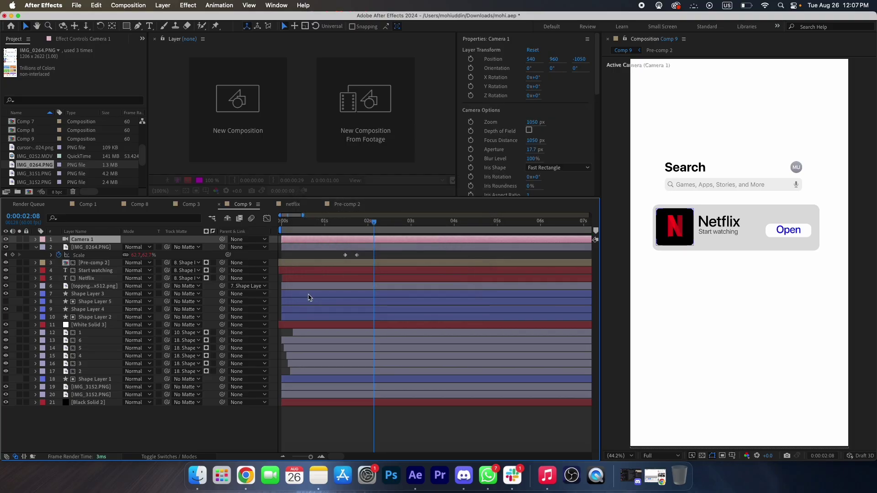
Turn all layers in Comp 9 into 3D layers and collapse the IMG_0264.PNG properties
click(155, 455)
key(super+a)
click(172, 283)
key(super+a)
click(174, 262)
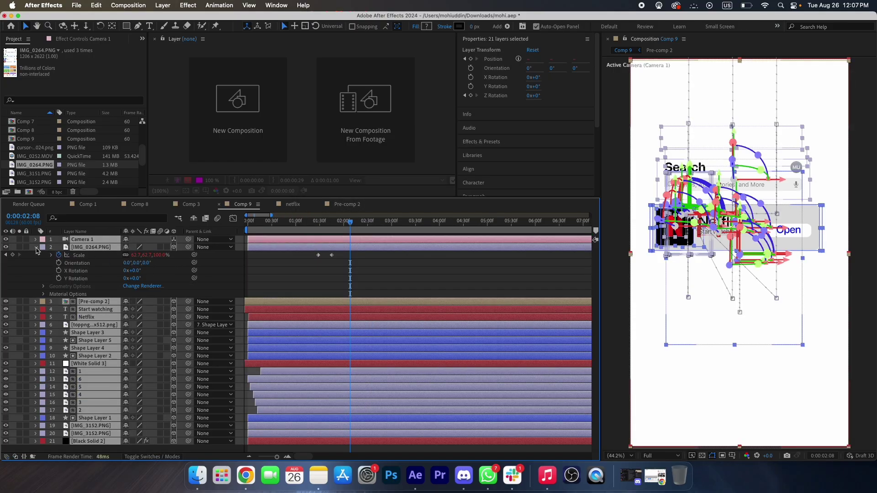
click(36, 248)
click(168, 410)
Set Camera 1's Position to 540, 931, -1032 and save the project
click(91, 240)
key(p)
drag(155, 248, 128, 250)
key(super+s)
key(super+s)
Keyframe Camera 1's Position from about 0:00:02:03, with X set to 817 at 0:00:02:43
drag(333, 236, 401, 234)
click(59, 247)
scroll(355, 243, up, 1)
key(super+s)
drag(130, 247, 263, 258)
Scale White Solid 3 up to 341% so it fills the camera view, and save the project
click(94, 325)
key(s)
drag(134, 333, 245, 334)
key(super+s)
Easy-ease Camera 1's Position keyframes, adjust their speed curve in the graph editor, and return to the layer bars
drag(414, 247, 305, 253)
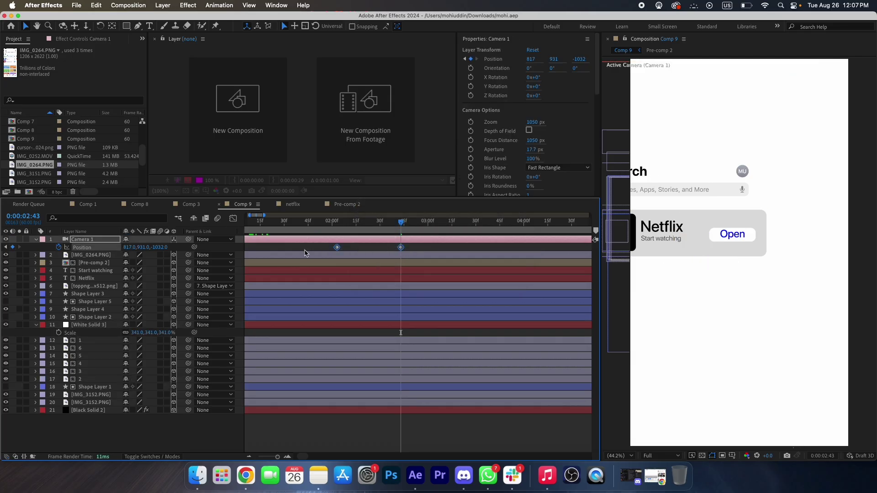
key(F9)
key(shift+F3)
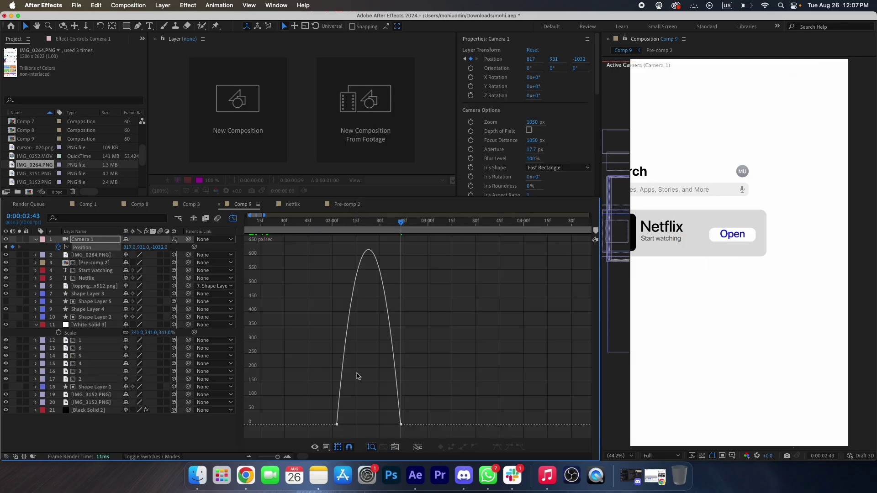
key(=)
drag(421, 404, 342, 423)
click(234, 219)
key(-)
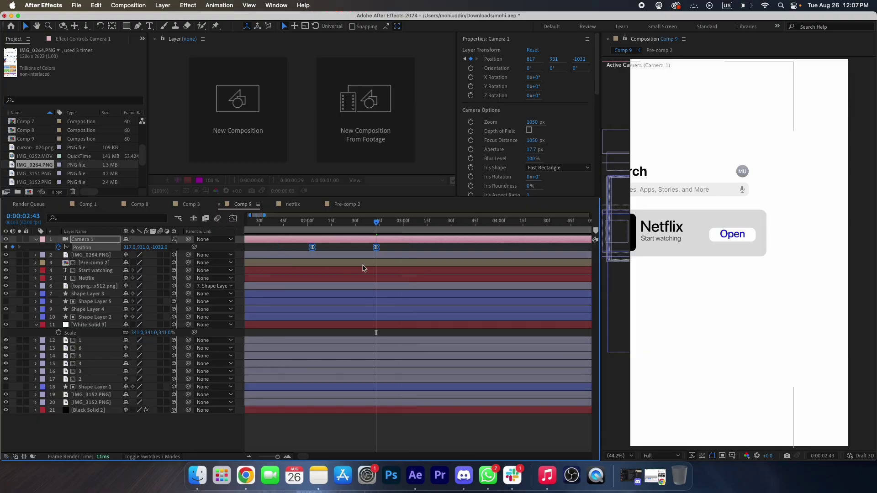
Play back the camera move from about 0:00:01:34 to check its timing
click(352, 247)
drag(340, 223, 282, 225)
key(space)
key(space)
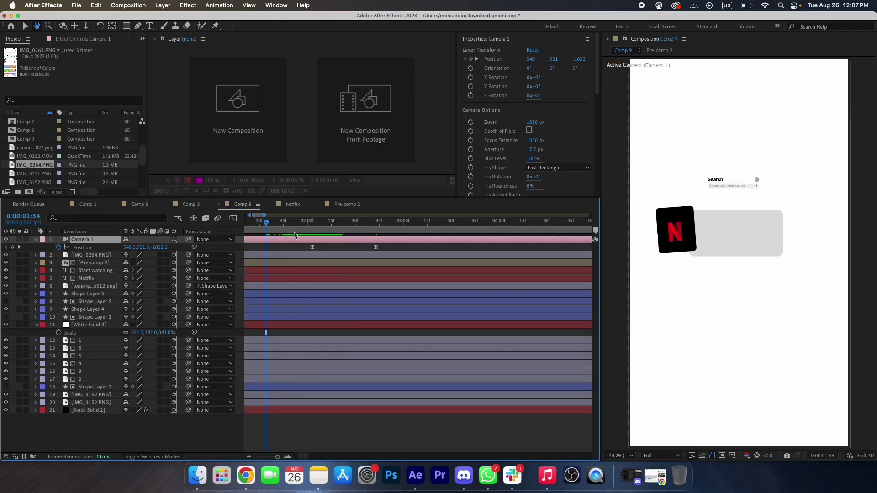
key(space)
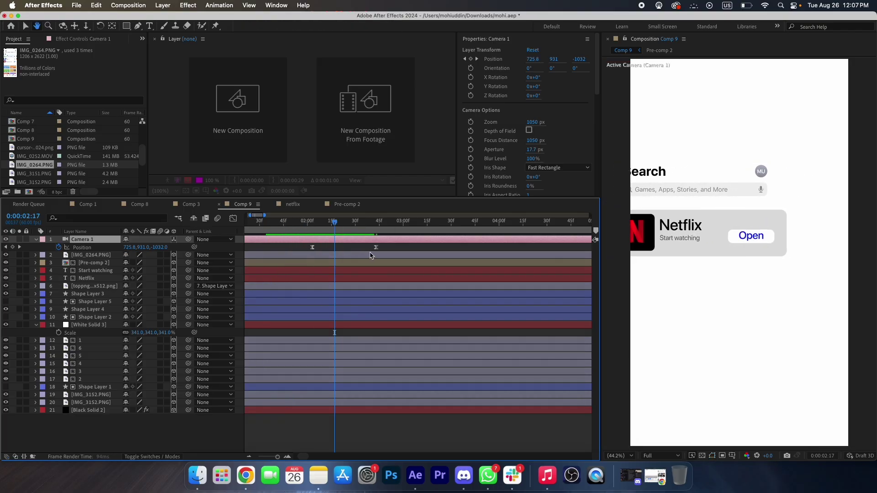
key(space)
Move Camera 1's last Position keyframe to about 0:00:02:54 and preview the slower move
drag(376, 248, 394, 248)
mouse_move(358, 223)
mouse_down()
mouse_move(286, 231)
mouse_move(349, 231)
mouse_up()
key(space)
key(space)
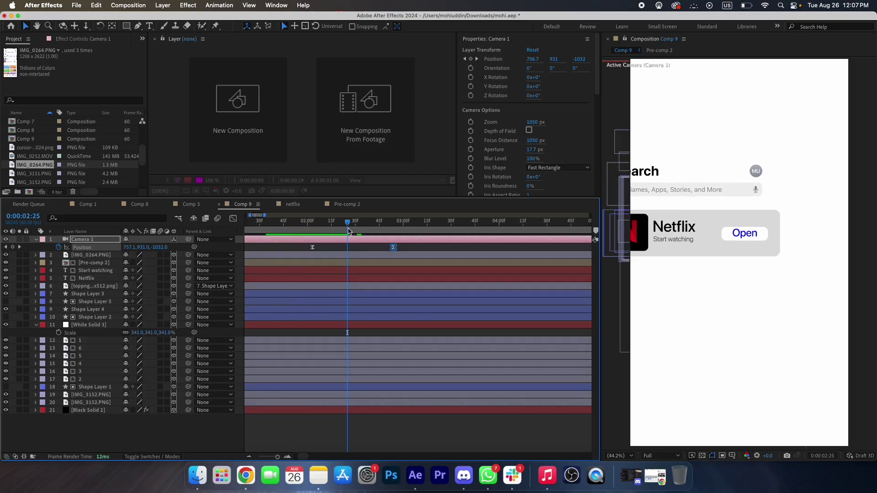
Split Camera 1 at 0:00:02:26 and remove the Position keyframes from the second part
key(Page_Down)
key(super+shift+d)
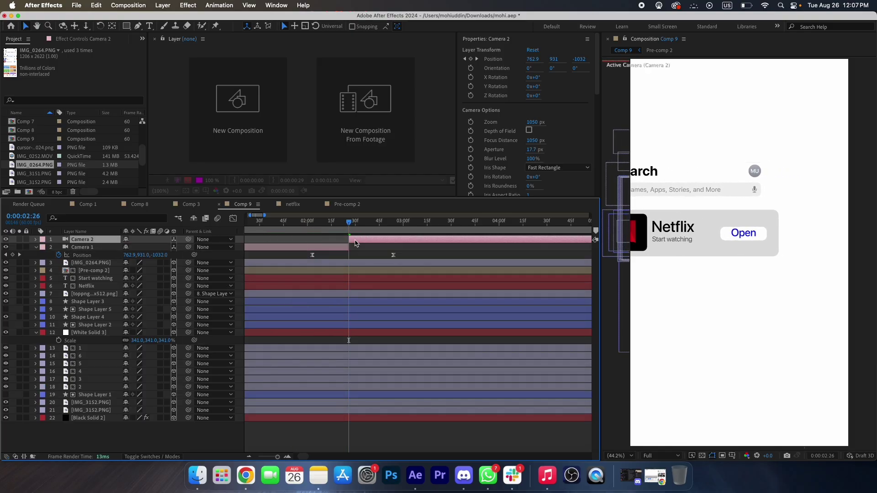
key(p)
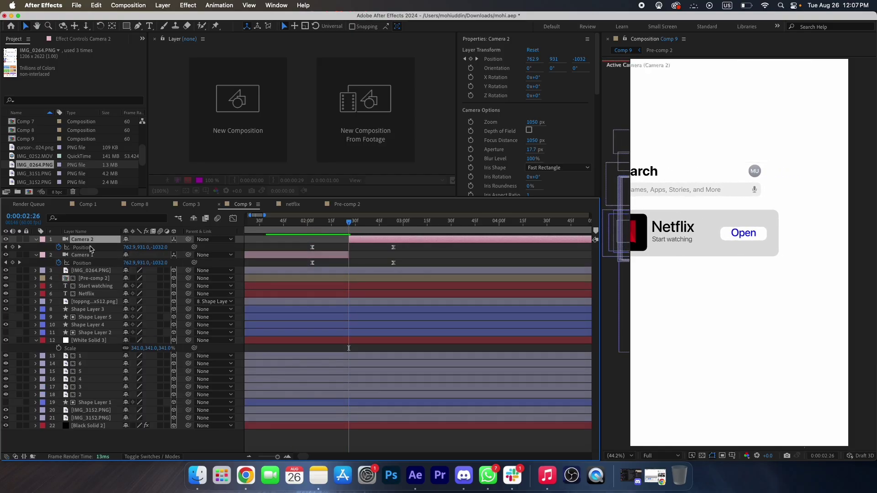
click(58, 247)
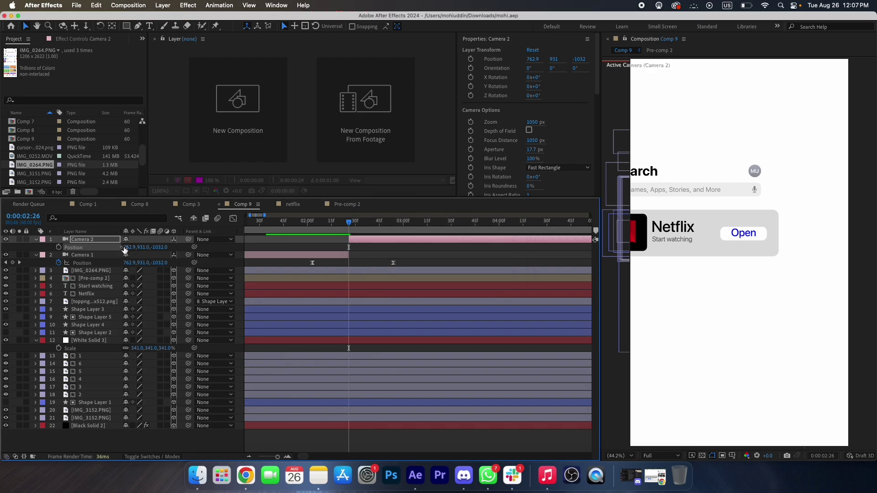
Set the second camera's Position to 901.9, 1529, -1086 and save the project
drag(128, 247, 200, 247)
key(super+s)
drag(144, 248, 392, 223)
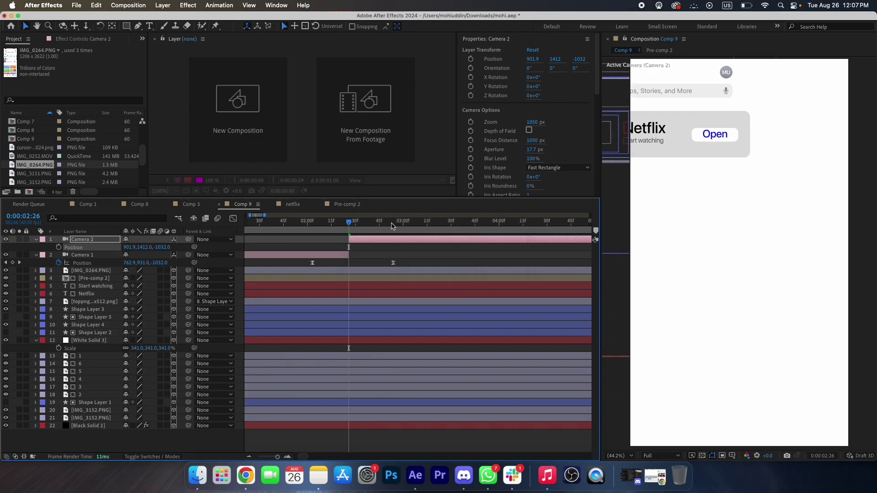
drag(157, 248, 200, 240)
key(super+s)
key(super+s)
Scrub across the camera split at 0:00:02:26 to compare the framing before and after the cut
click(345, 235)
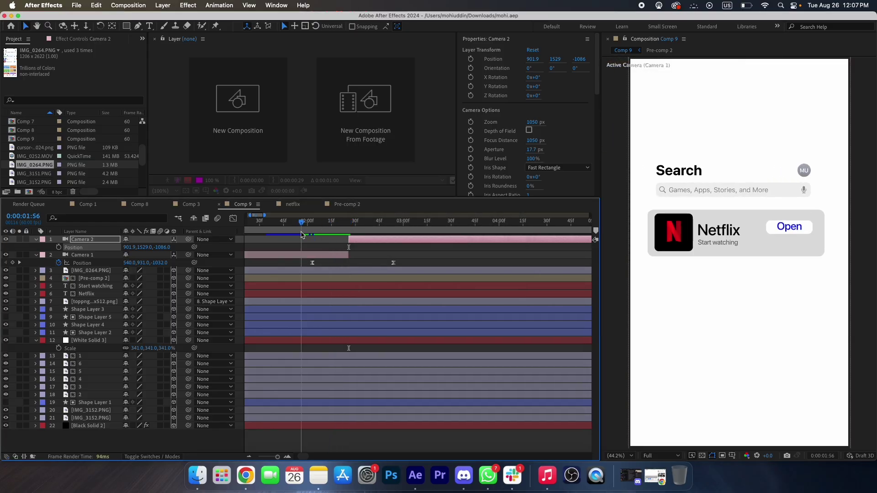
drag(345, 235, 349, 235)
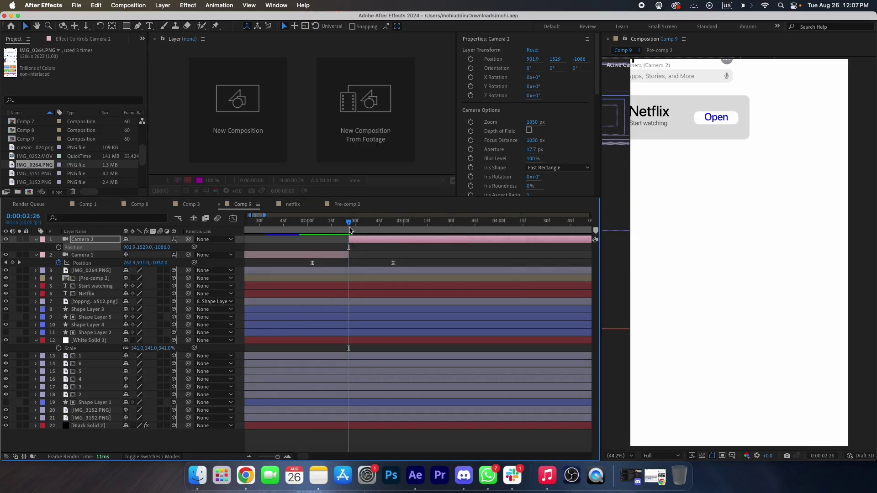
click(358, 250)
Find the cursor-pointer image in the project, add it as Comp 9's top layer and make it 3D
click(197, 475)
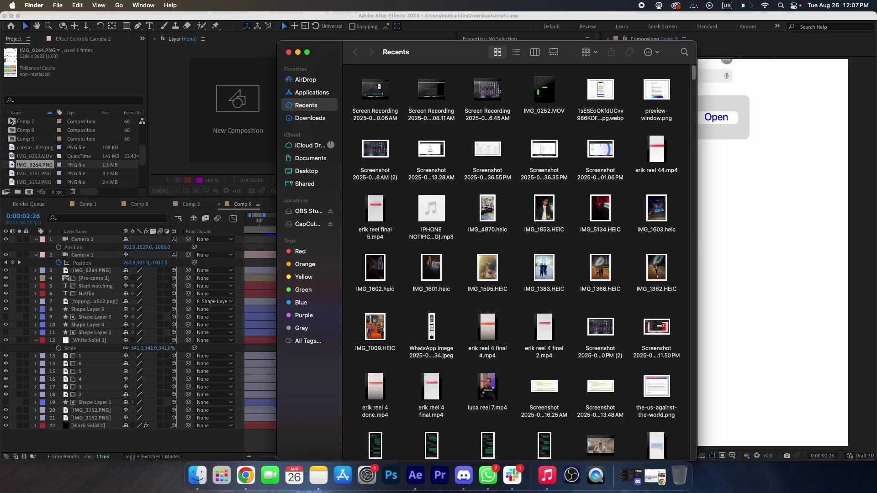
click(68, 101)
text(cur)
drag(35, 122, 105, 251)
key(s)
click(174, 239)
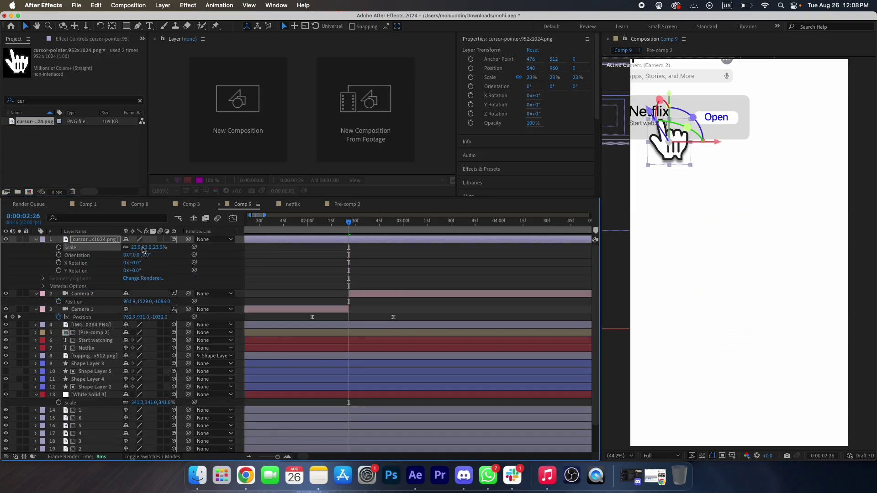
Scale the cursor layer to 9% and place it over the lower right of the Open button
key(super+shift+a)
click(113, 240)
drag(135, 247, 130, 247)
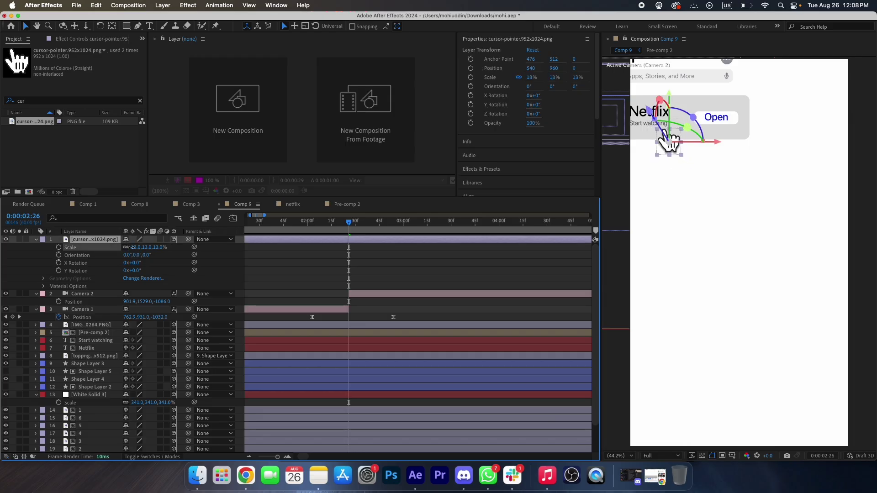
drag(662, 149, 718, 137)
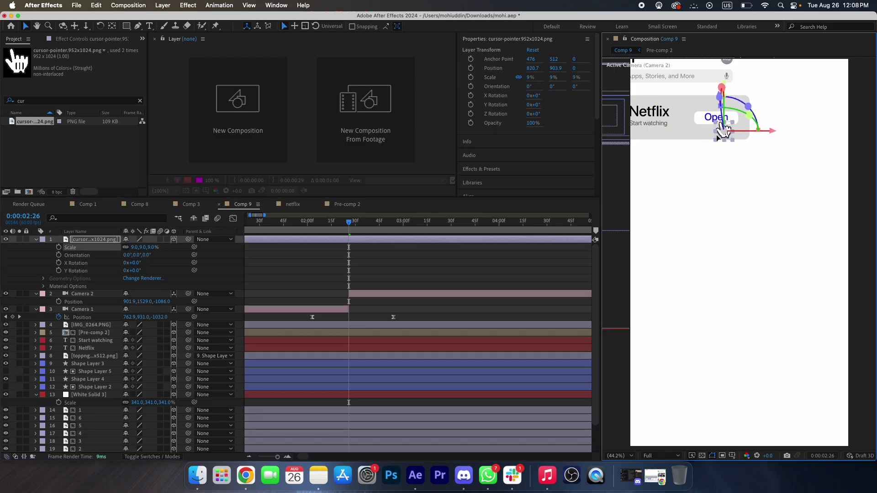
Keyframe the cursor's Position with easing from off-screen at 1531.7, 1919 at 0:00:02:26 to the Open button at about 0:00:03:18
key(p)
click(58, 248)
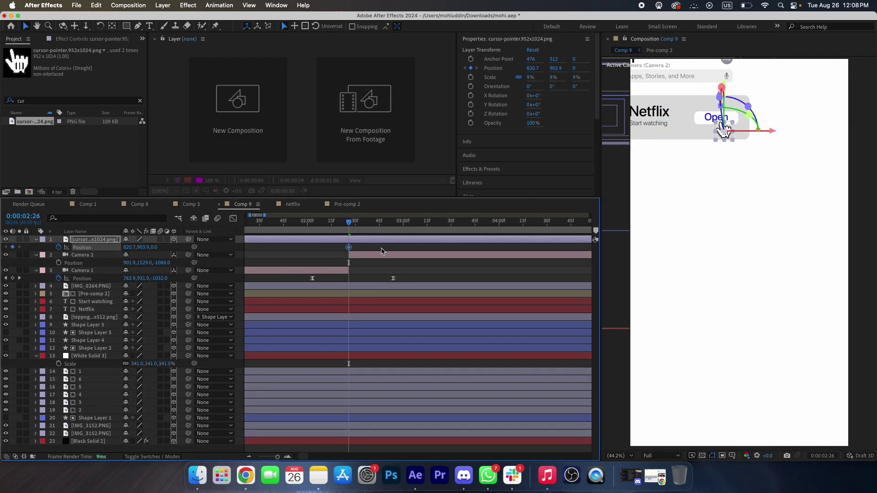
drag(349, 248, 371, 248)
drag(723, 133, 846, 341)
drag(441, 244, 335, 254)
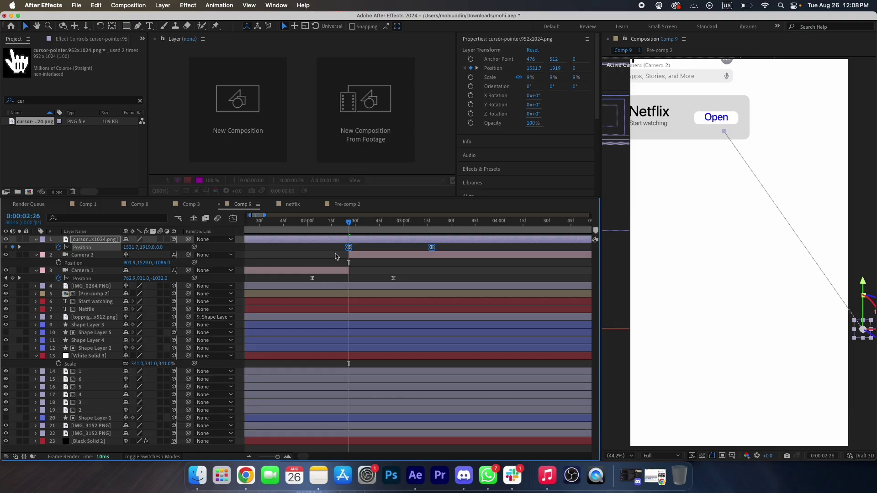
Reshape the speed curve of the cursor's Position keyframes in the Graph Editor
click(233, 219)
drag(457, 419, 329, 429)
scroll(416, 425, up, 2)
drag(419, 424, 247, 158)
click(234, 218)
Keyframe Camera 2's Position from 901.9, 1529, -1018 at 0:00:02:26 to 827.9, 909, -934 at about 0:00:03:18 and save the project
click(332, 259)
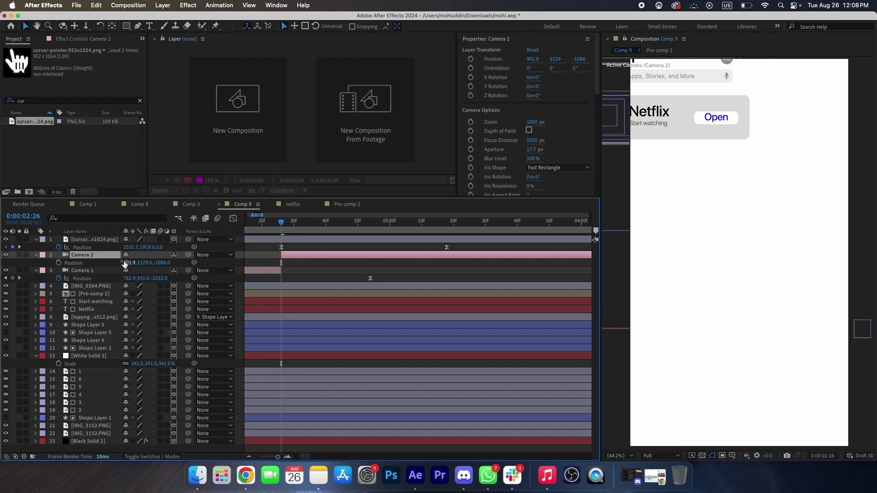
drag(156, 264, 178, 264)
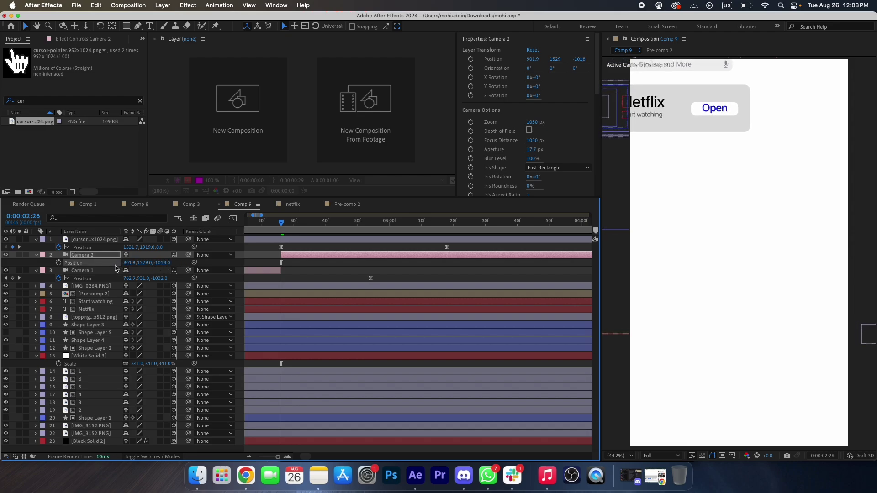
click(58, 263)
drag(281, 263, 413, 263)
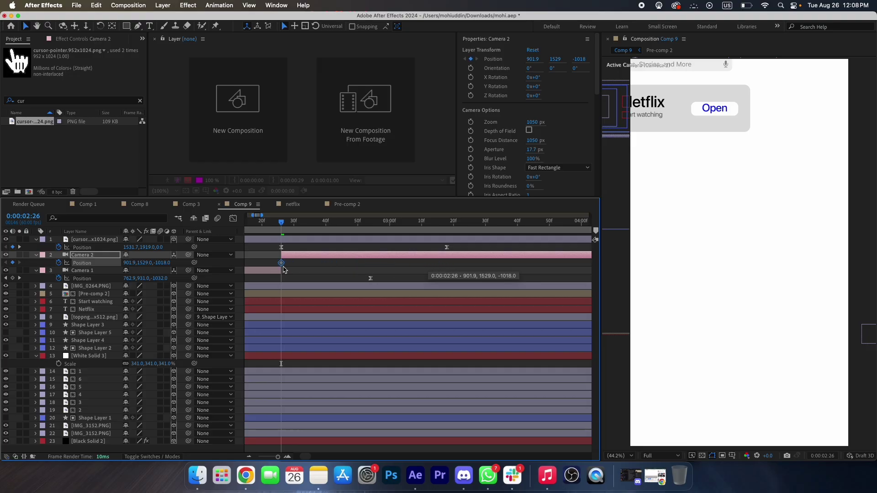
drag(293, 227, 444, 233)
drag(143, 265, 96, 263)
key(super+s)
Apply Easy Ease to Camera 2's Position keyframes, reshape their speed curve in the Graph Editor and save
scroll(487, 264, down, 2)
drag(474, 266, 349, 263)
key(F9)
click(234, 218)
drag(491, 402, 373, 433)
scroll(403, 432, up, 2)
key(super+s)
scroll(454, 421, down, 1)
scroll(524, 421, up, 1)
drag(520, 422, 448, 422)
key(super+z)
drag(515, 421, 397, 160)
key(super+z)
Move Camera 2's first Position keyframe to just before the camera cut, about 0:00:02:24, and preview the transition
scroll(493, 422, down, 1)
key(super+s)
click(233, 219)
click(388, 264)
drag(366, 264, 364, 265)
drag(367, 229, 261, 235)
scroll(294, 268, down, 1)
key(space)
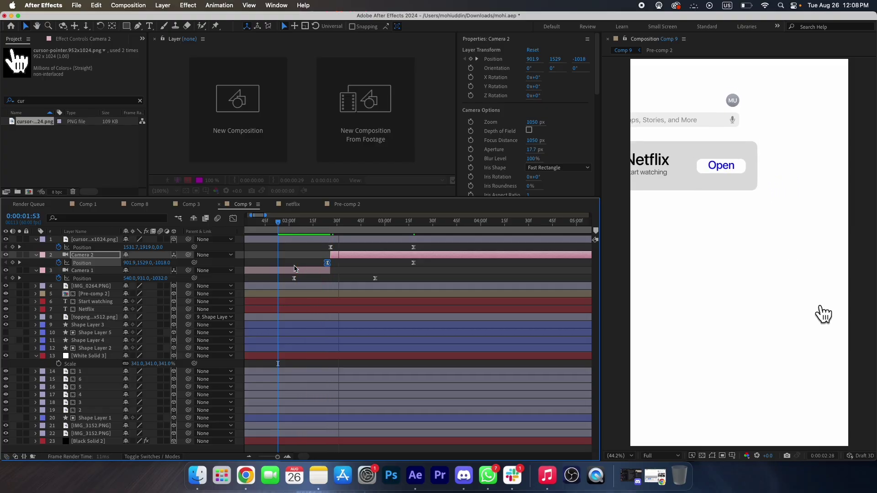
Shift Camera 1's two Position keyframes to about 0:00:02:09 and 0:00:03:00 and preview the camera transition
drag(355, 235, 257, 235)
drag(389, 279, 284, 283)
click(294, 280)
click(294, 279)
drag(389, 278, 290, 282)
drag(295, 279, 304, 280)
click(318, 278)
key(space)
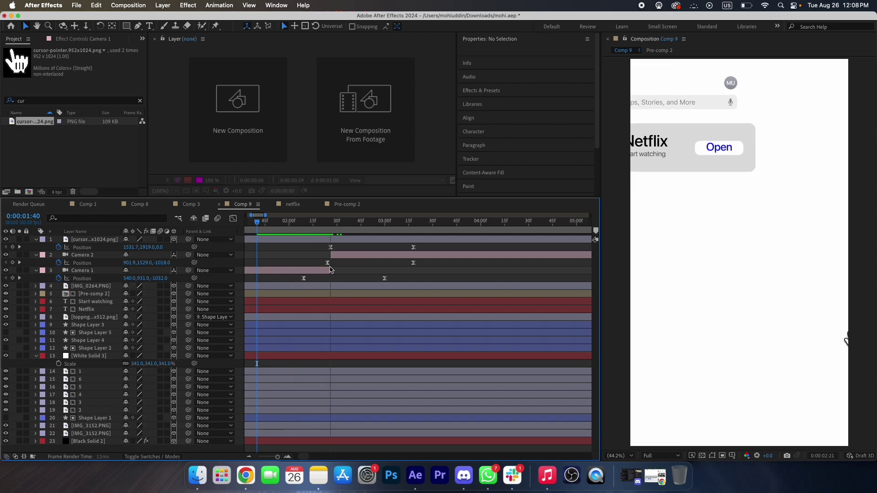
scroll(386, 261, down, 2)
drag(379, 234, 316, 234)
key(space)
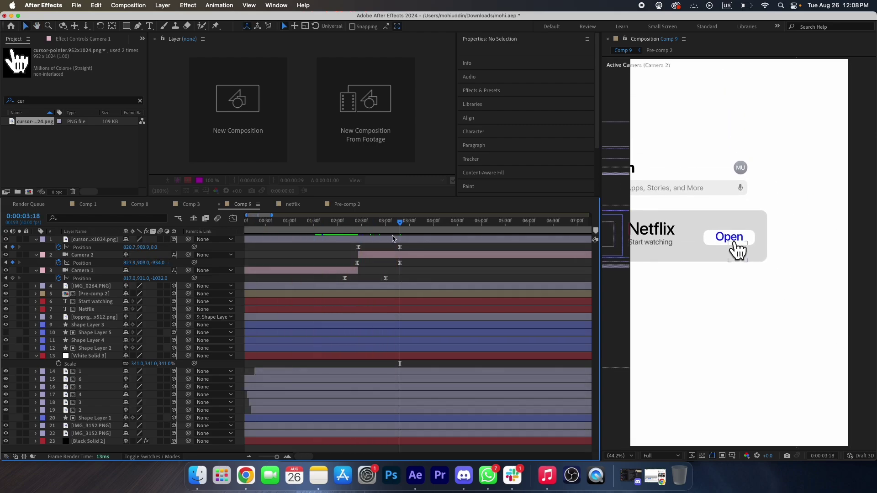
Split all layers at 0:00:03:19, delete the parts after the split and save the project
drag(381, 232, 398, 230)
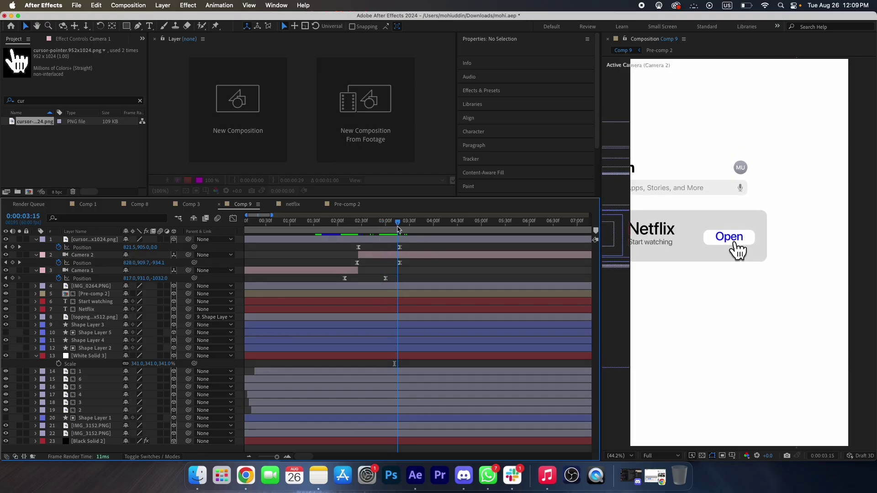
click(406, 239)
shift+click(419, 444)
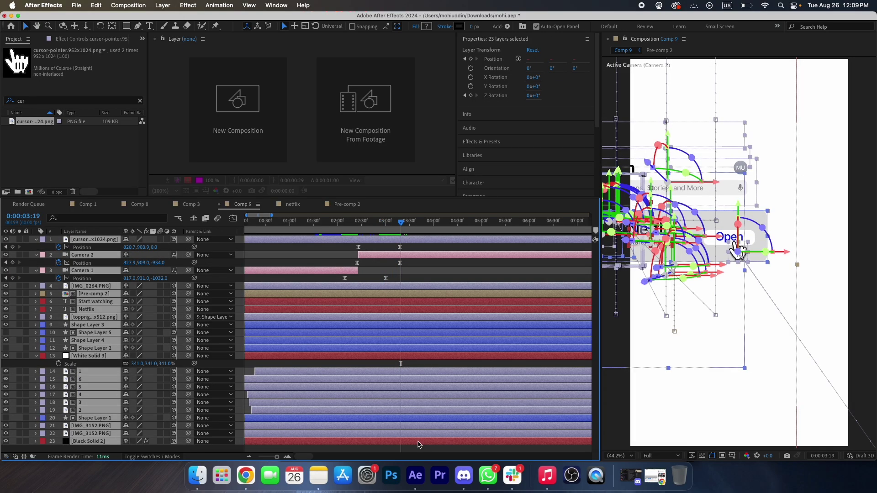
key(super+shift+d)
key(Delete)
key(super+s)
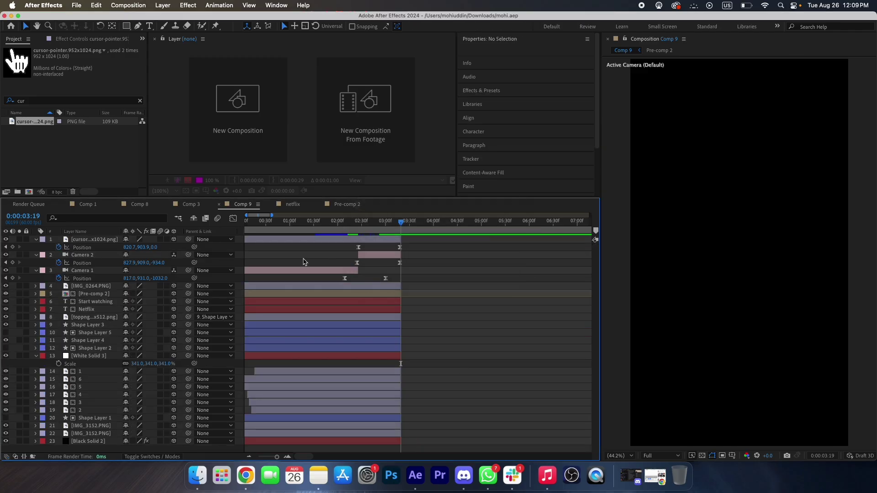
Add a black 1080 x 1920 px solid on top that starts at 0:00:03:19
right_click(245, 252)
mouse_move(274, 255)
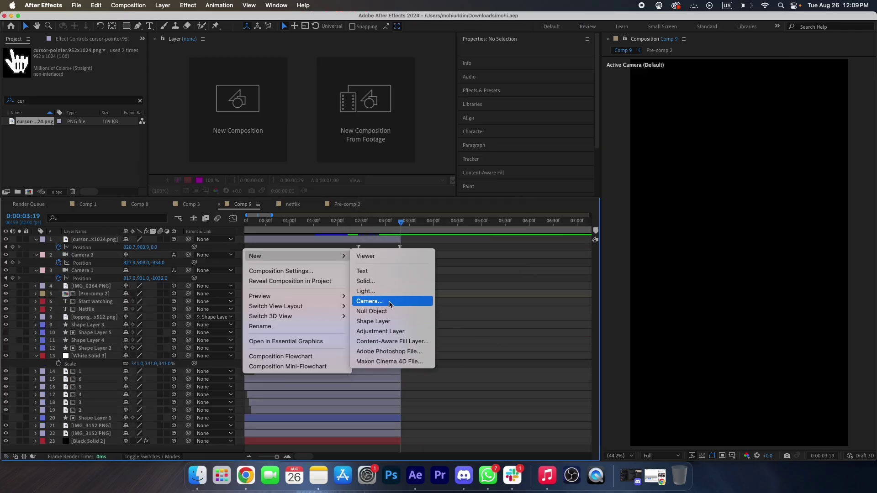
click(382, 279)
click(390, 308)
drag(59, 201, 7, 251)
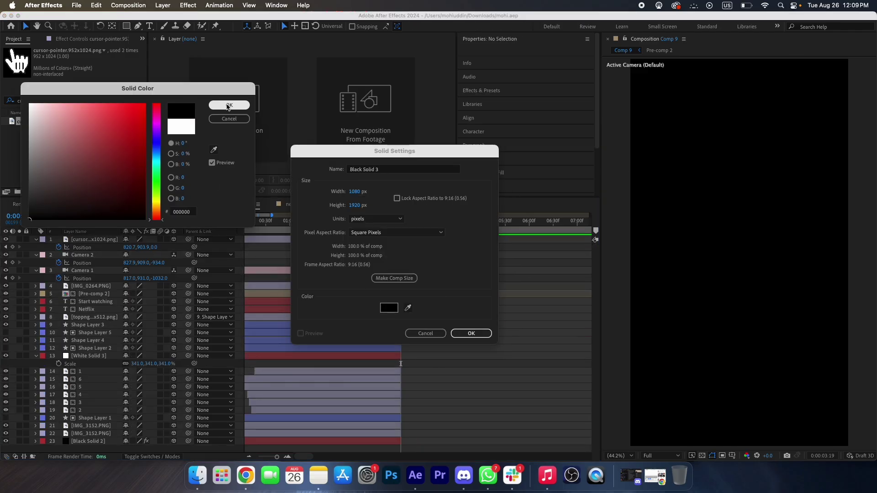
click(227, 107)
click(471, 333)
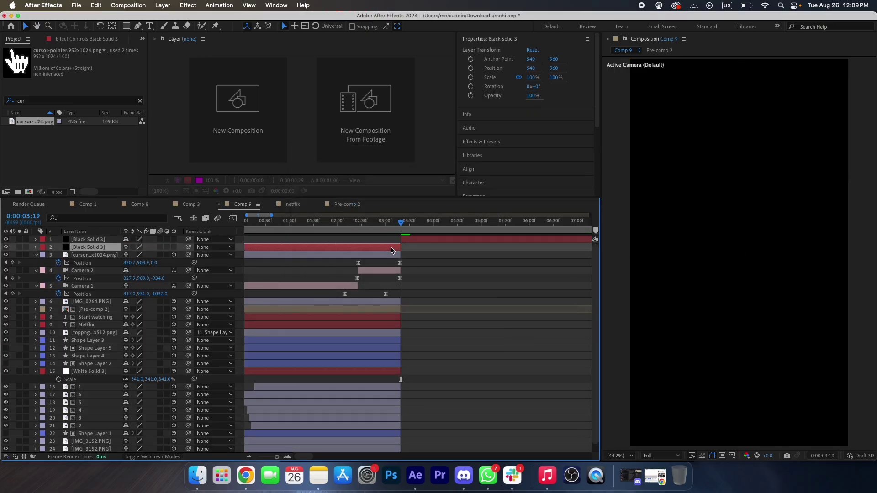
Draw a rectangle about 857 x 193 px in the upper part of the black frame, with roundness about 35 and fill 212121
key(q)
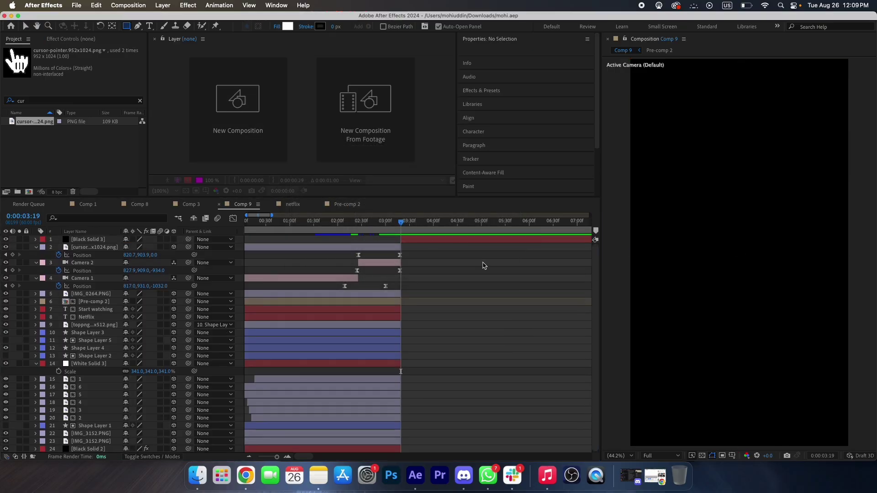
drag(650, 158, 827, 192)
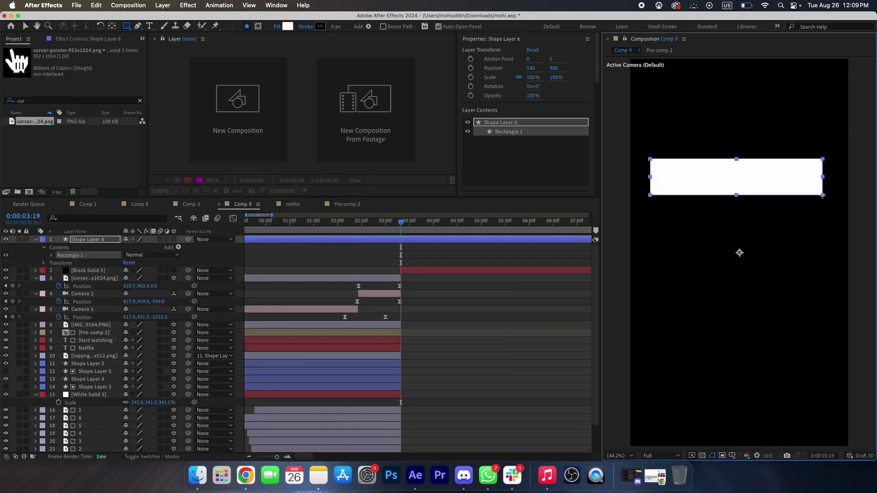
click(51, 255)
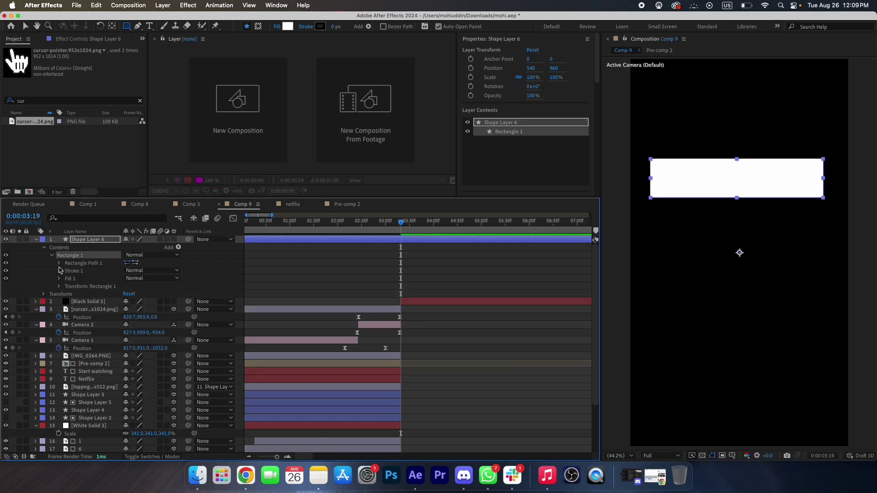
click(59, 263)
drag(127, 290, 135, 288)
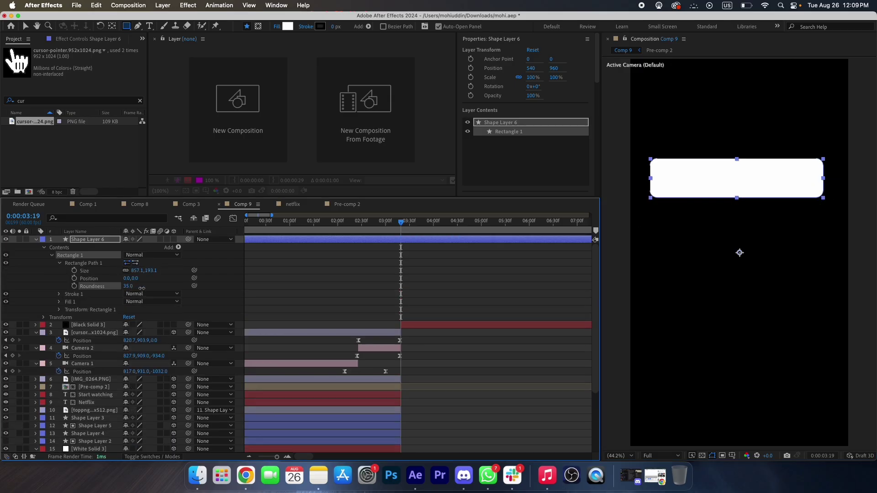
click(36, 240)
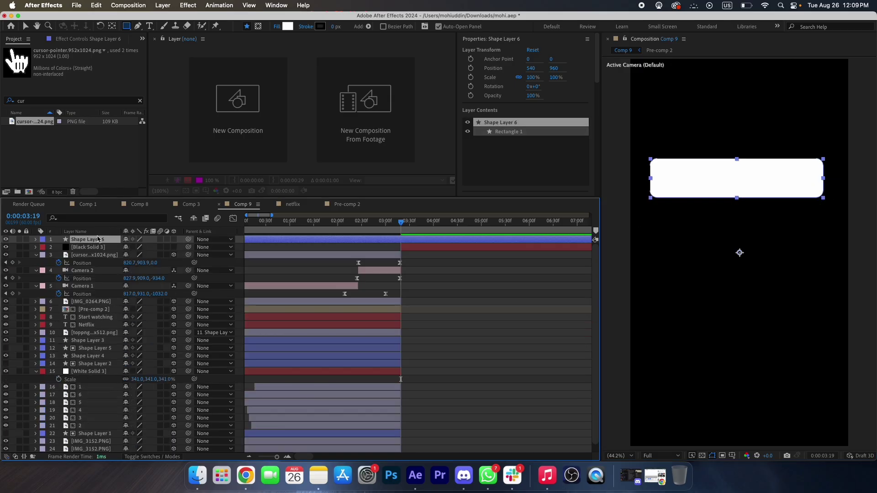
click(287, 27)
drag(32, 188, 28, 205)
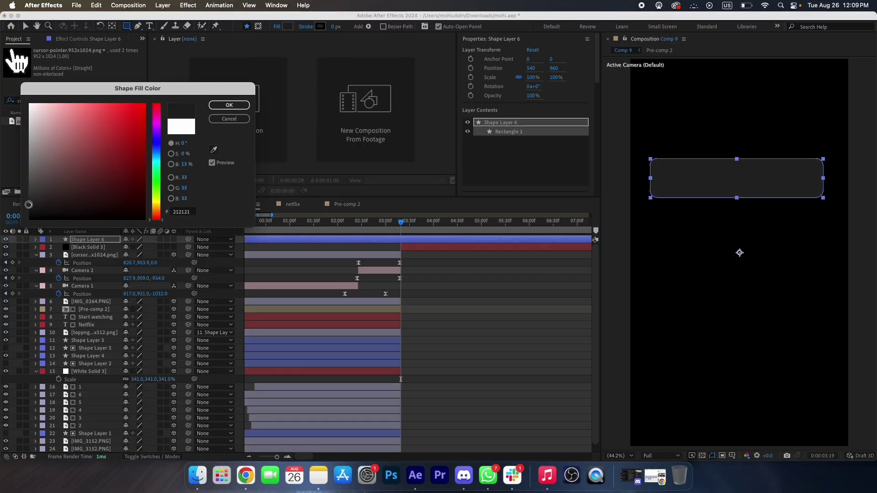
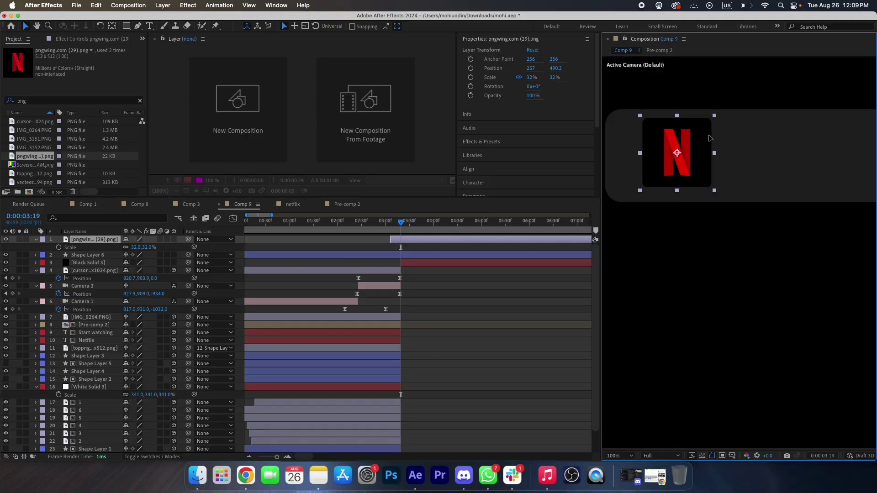
Save the project and nudge the Netflix logo to about 254, 497 inside the dark card, with the whole frame in view
key(super+s)
click(619, 456)
click(619, 293)
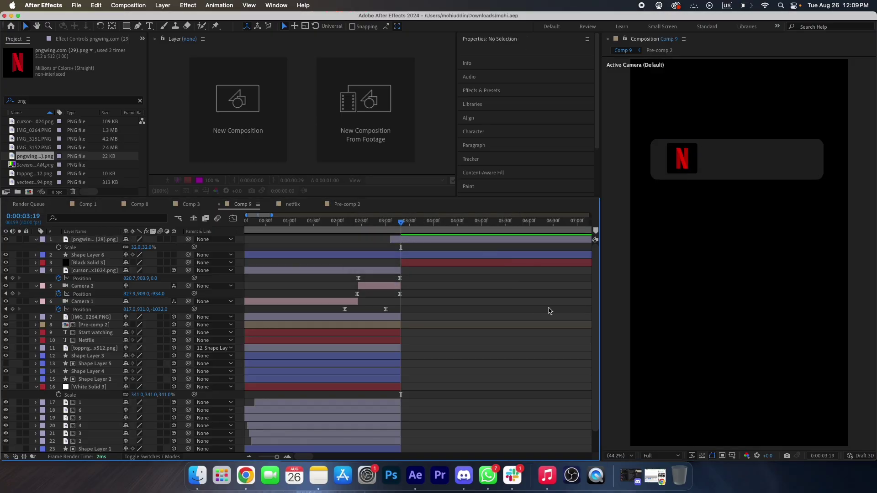
click(676, 165)
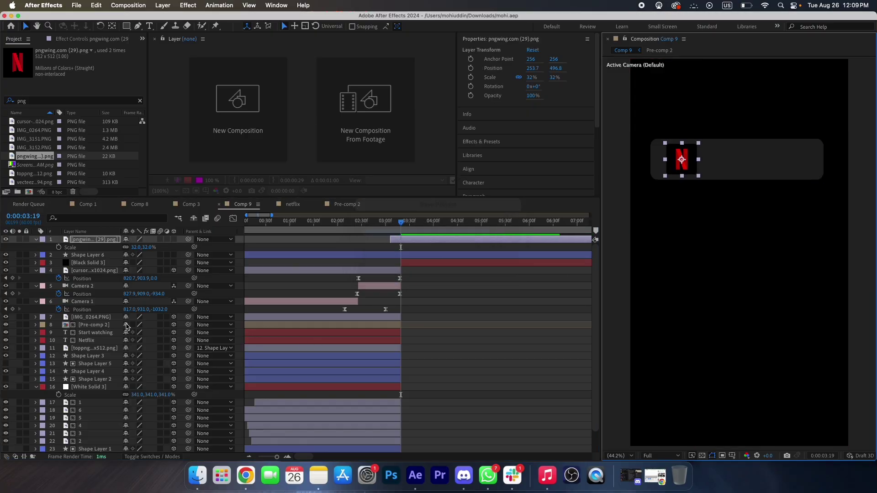
Duplicate the Netflix and Start watching text layers to the top of the stack and set their track matte to No Matte
click(86, 340)
shift+click(94, 334)
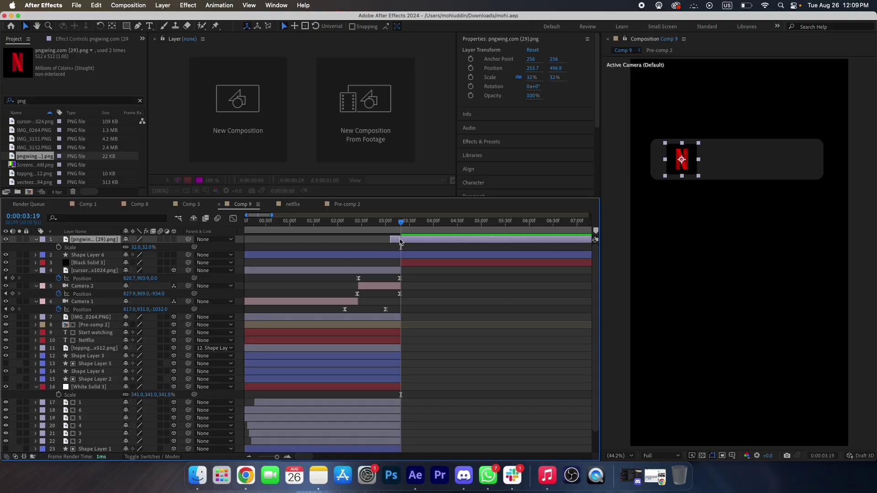
key(super+d)
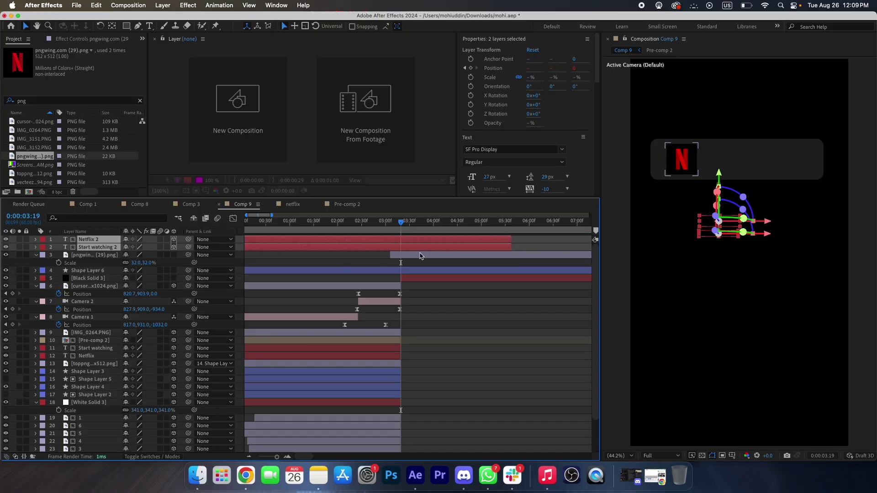
click(157, 457)
click(187, 240)
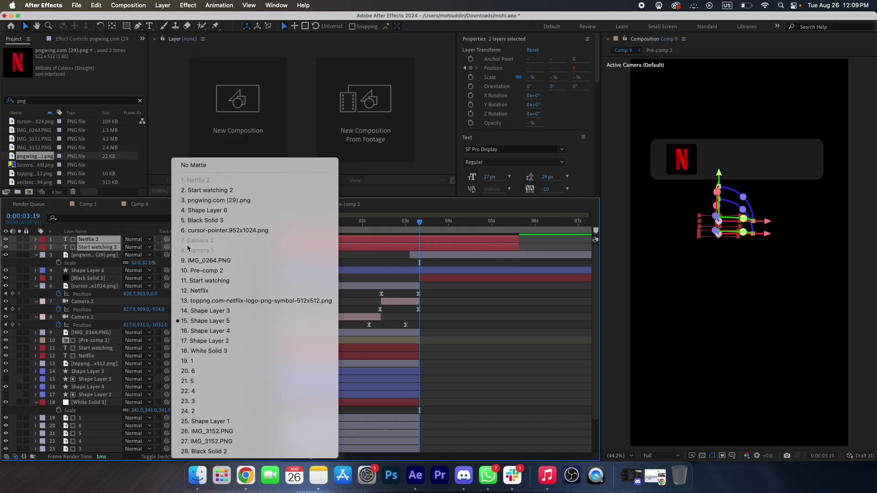
click(196, 165)
Remove the Position keyframes from both duplicated text layers and move the texts onto the dark card beside the logo
key(p)
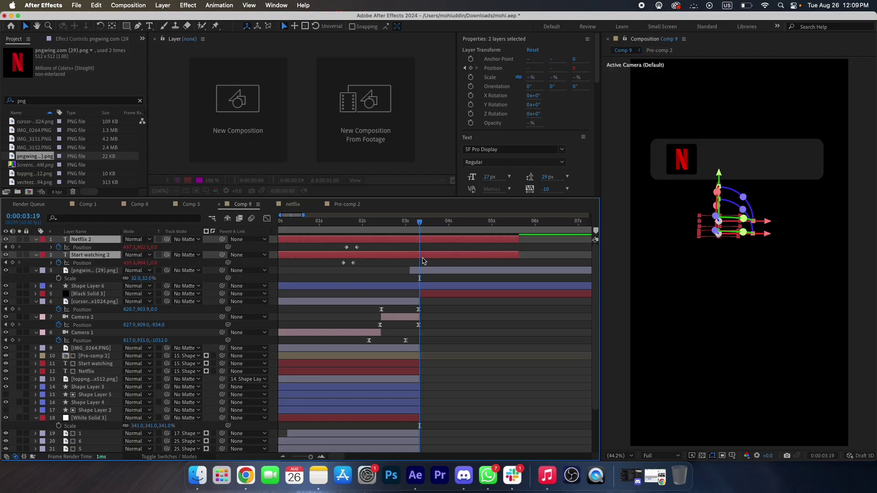
click(59, 247)
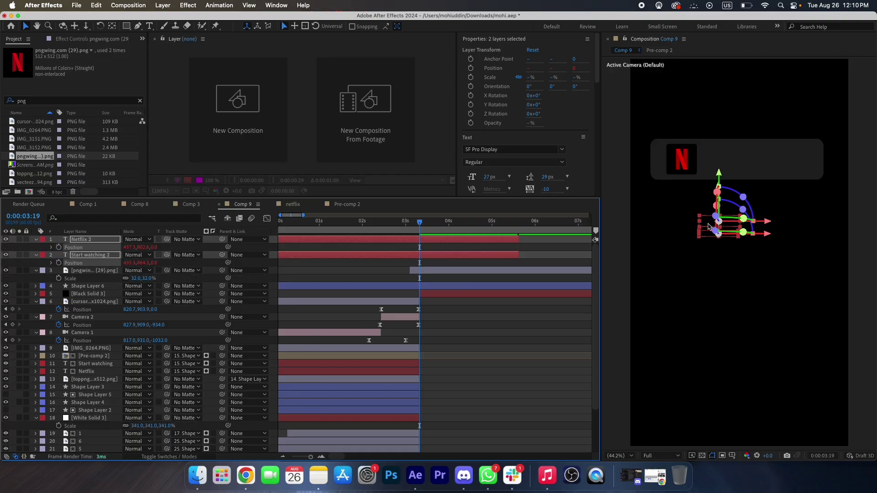
drag(708, 227, 710, 159)
Give both duplicated texts a white fill and nudge them to about 448.5, 466.2 and 446.6, 527.8
scroll(491, 175, down, 3)
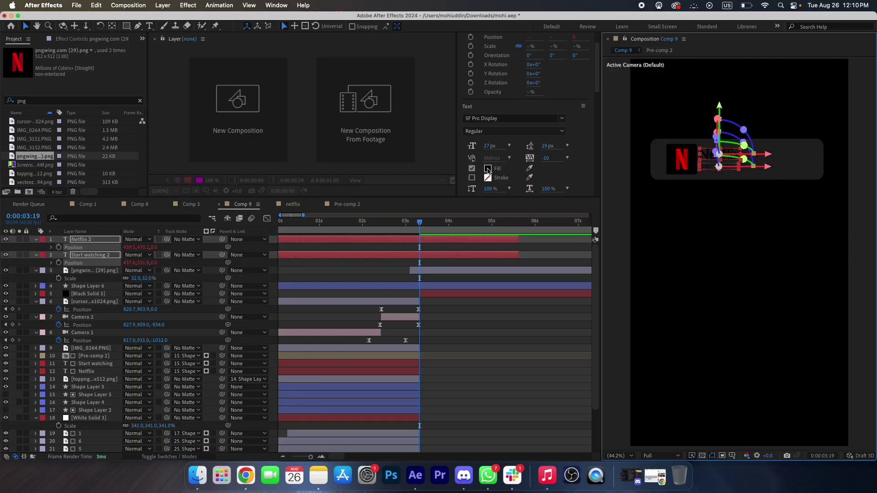
click(488, 168)
click(229, 105)
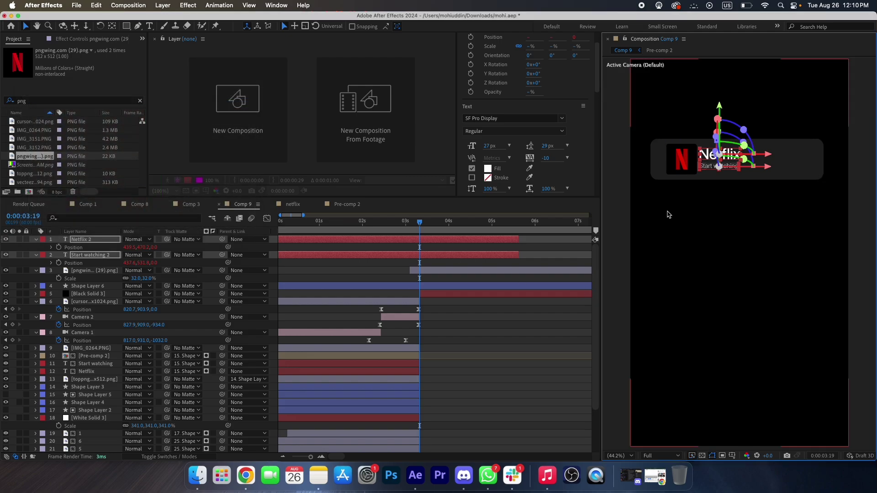
scroll(707, 170, up, 5)
drag(683, 143, 693, 139)
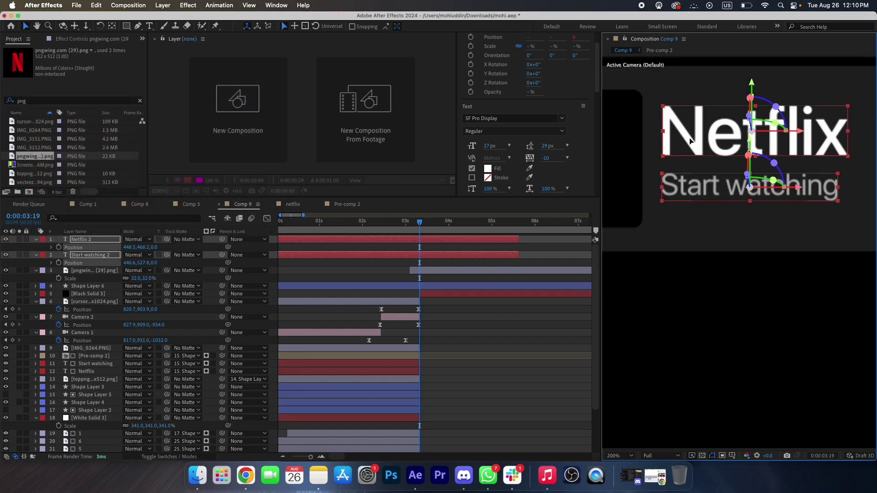
Save the project and move the duplicated Netflix and Start watching texts slightly away from the logo, to about 465, 468.2 and 463.1, 529.6
key(cmd+s)
click(619, 456)
click(626, 299)
click(527, 341)
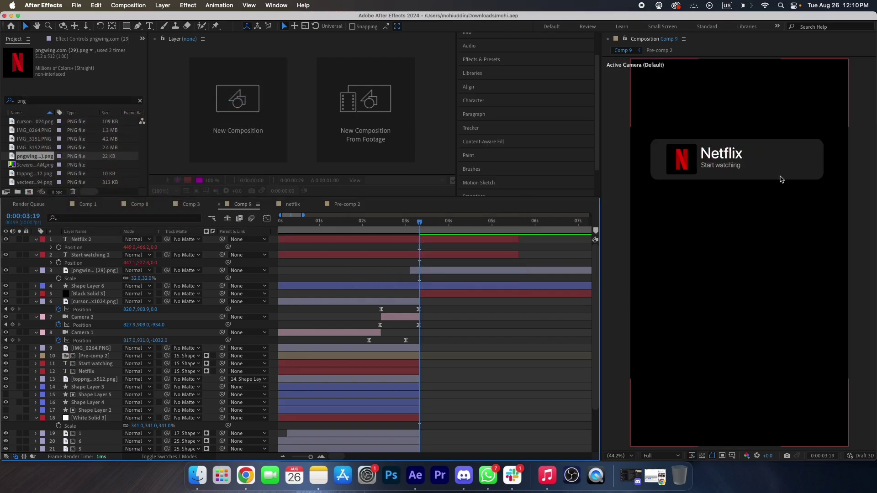
scroll(758, 165, up, 2)
click(691, 166)
shift+click(647, 144)
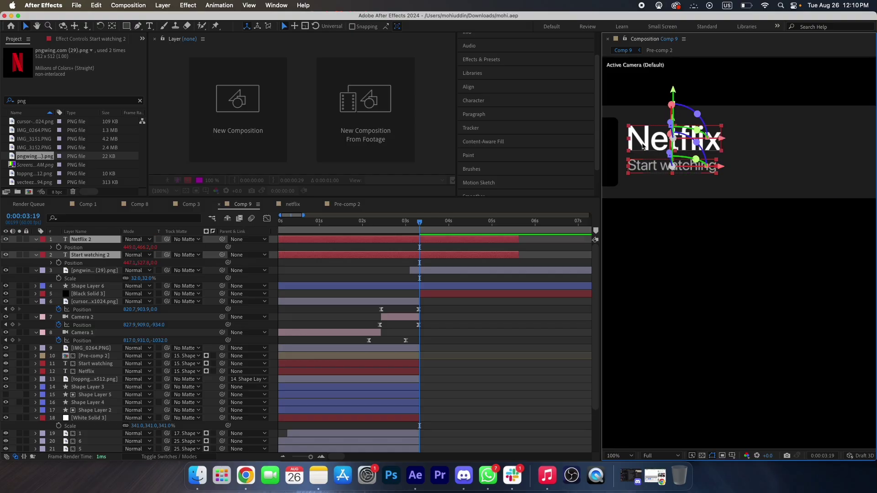
drag(638, 146, 645, 147)
click(616, 455)
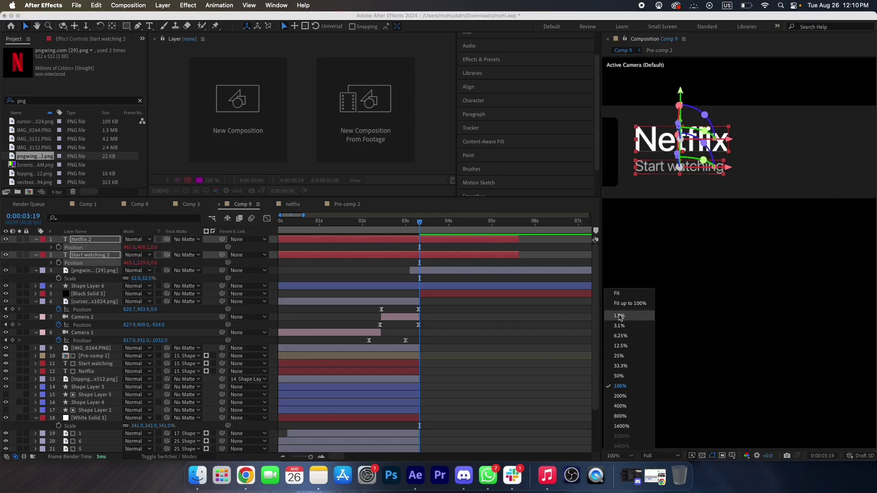
click(623, 298)
click(771, 239)
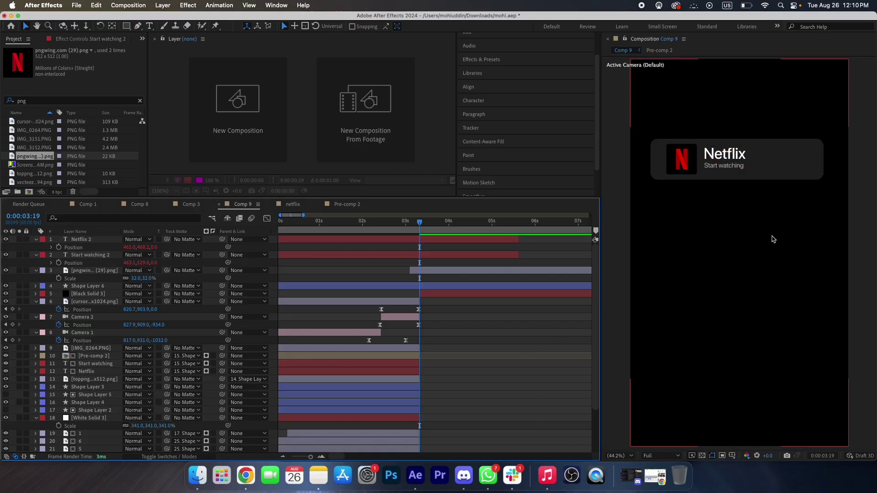
Copy the Pre-comp 2 layer to the top of the stack, extend it to about 5.7 seconds and set its track matte to No Matte
click(93, 356)
click(403, 240)
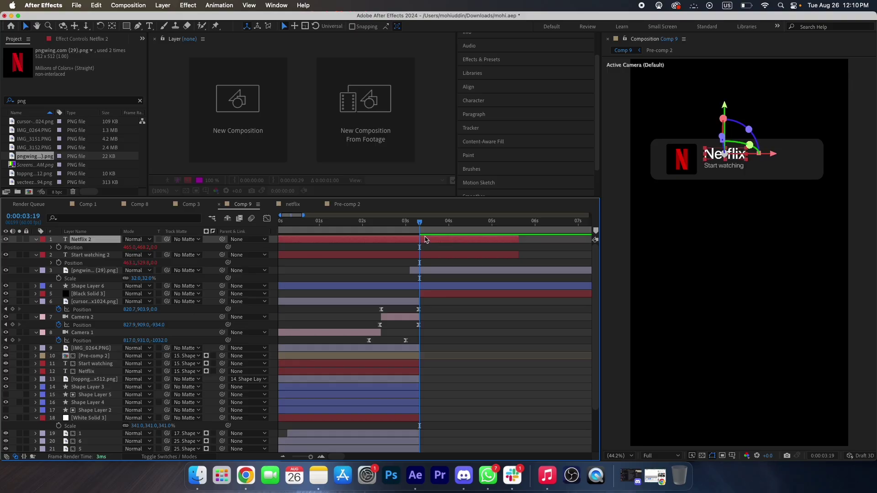
key(super+v)
drag(419, 241, 495, 242)
click(185, 239)
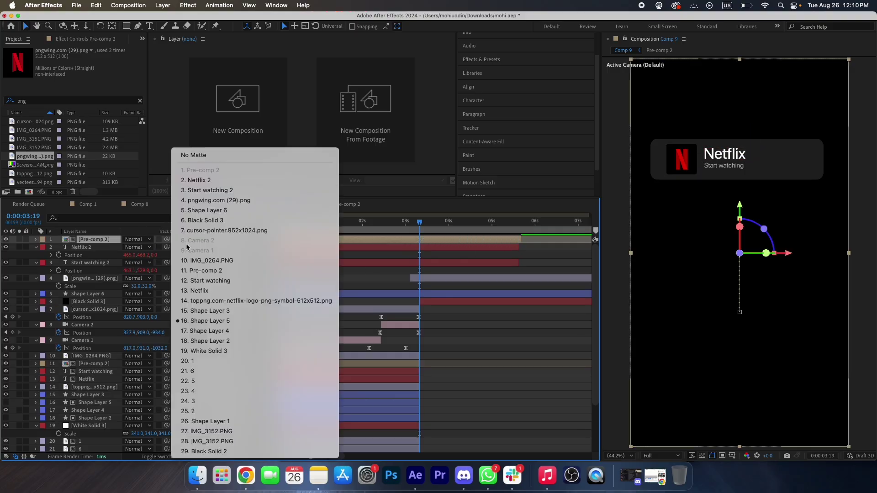
click(93, 239)
Remove the copied Pre-comp 2's Position keyframes, move its Open button onto the dark card at about 566.9, 616.1, and save the project
key(p)
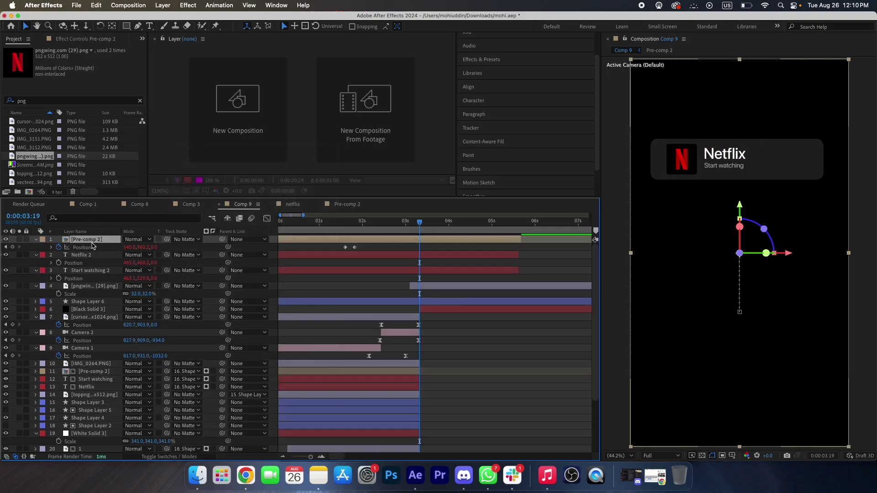
click(58, 248)
drag(794, 231, 799, 158)
scroll(799, 158, up, 1)
key(super+s)
click(619, 456)
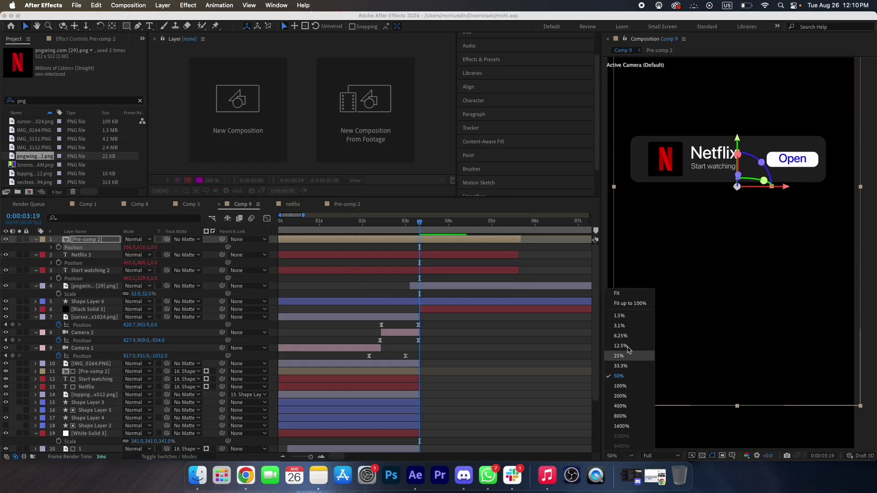
click(627, 295)
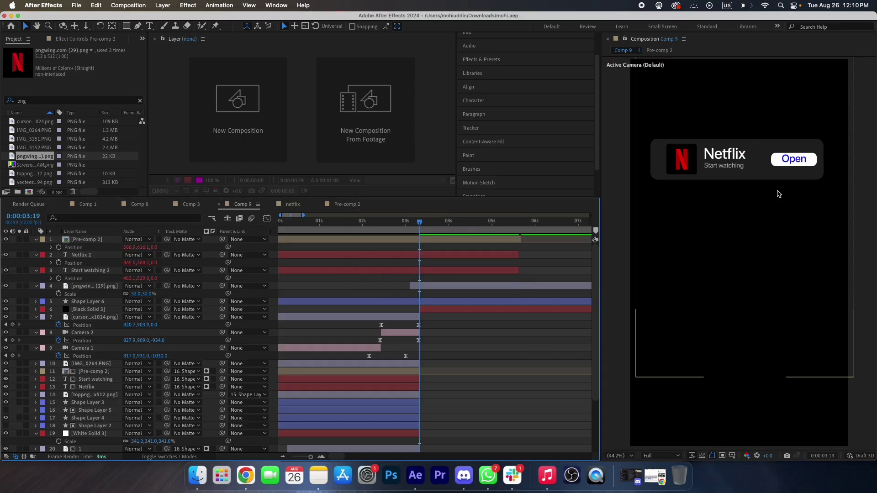
Scale the copied Open button layer to 92% and nudge it back into place beside the Netflix text
click(729, 180)
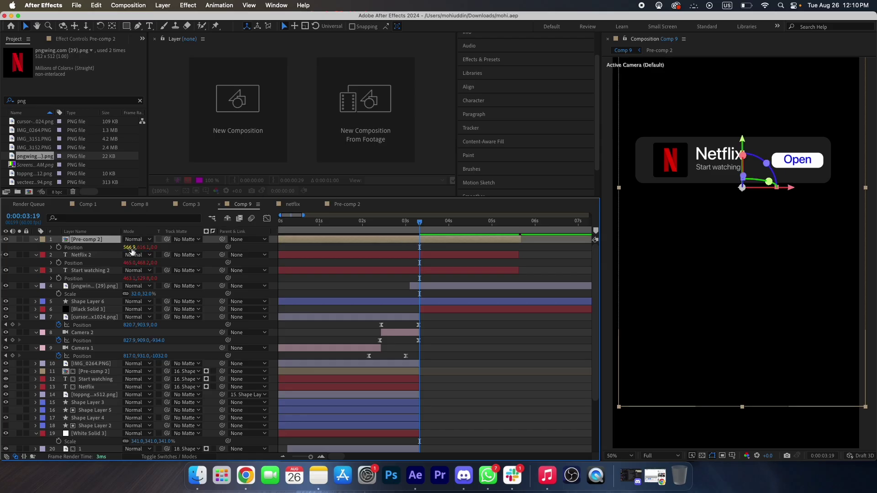
key(s)
drag(135, 250, 130, 250)
click(807, 164)
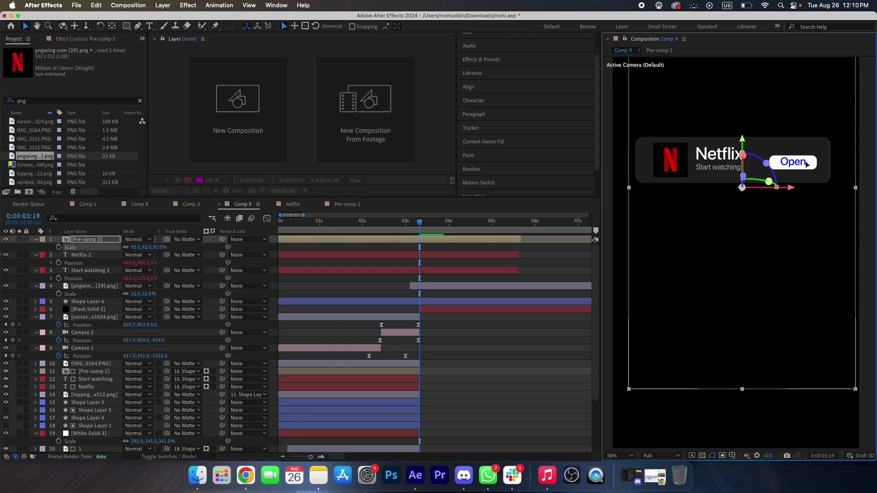
drag(807, 164, 807, 163)
click(619, 456)
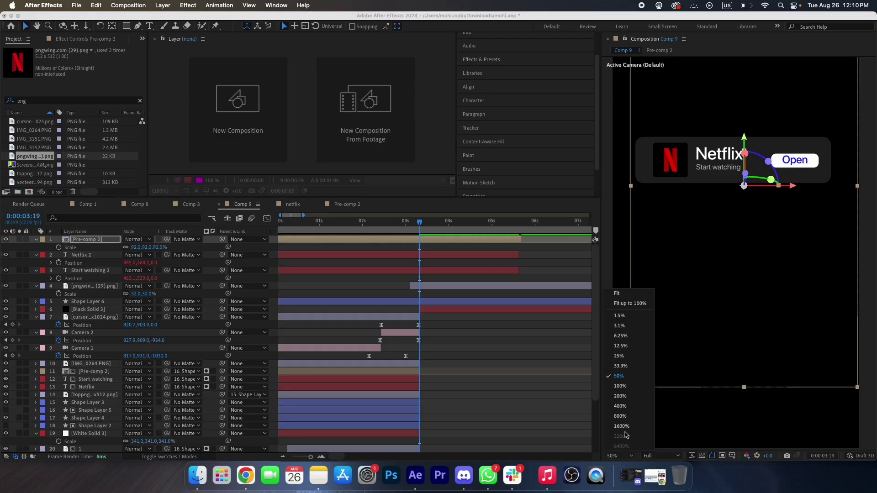
click(626, 291)
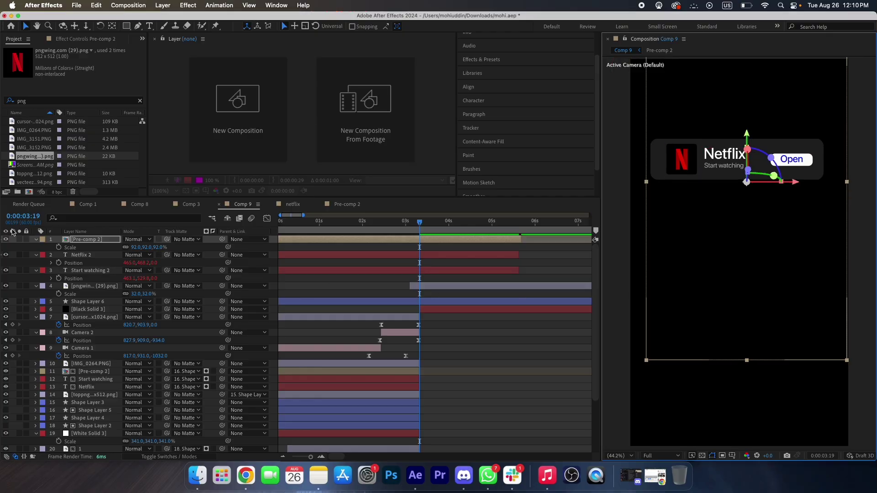
Collapse the layer properties and precompose the Open button, both duplicated texts, the Netflix logo and Shape Layer 6 together
key(super+a)
click(37, 240)
click(464, 350)
click(102, 263)
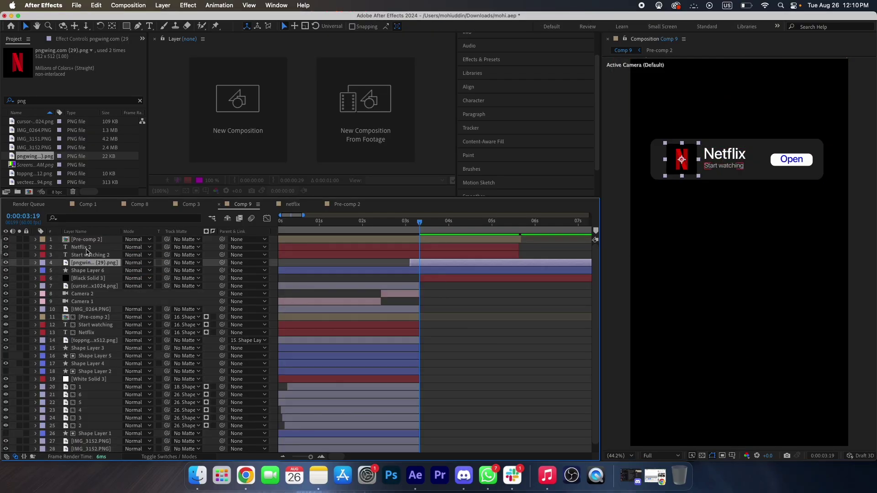
shift+click(87, 248)
shift+click(86, 240)
shift+click(86, 272)
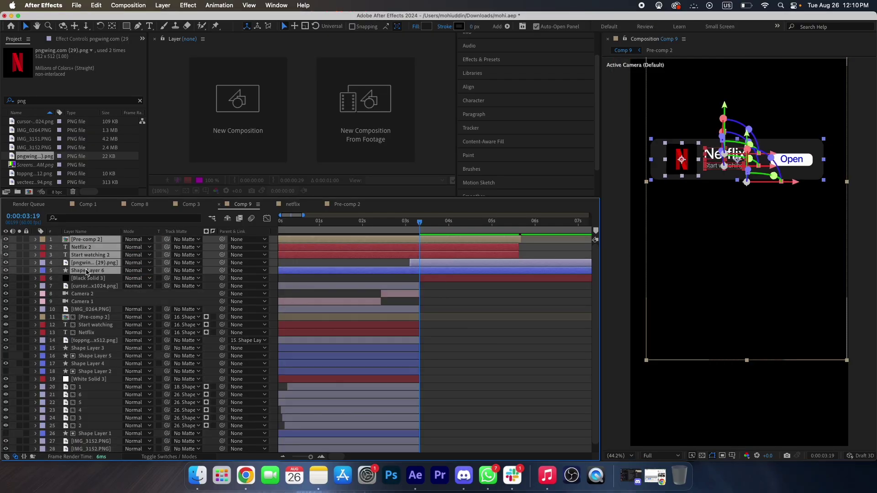
key(super+shift+c)
click(465, 306)
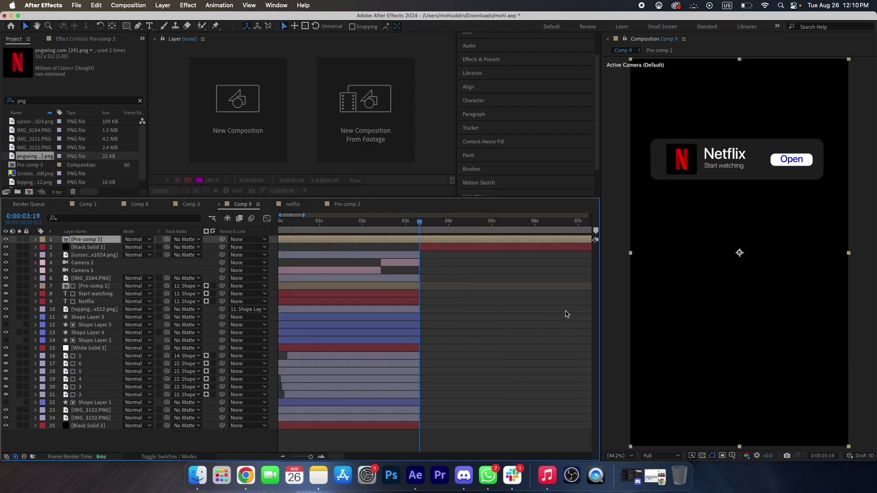
Scale the precomposed Netflix card to 89% and move it slightly upward in the frame
key(s)
drag(137, 247, 134, 247)
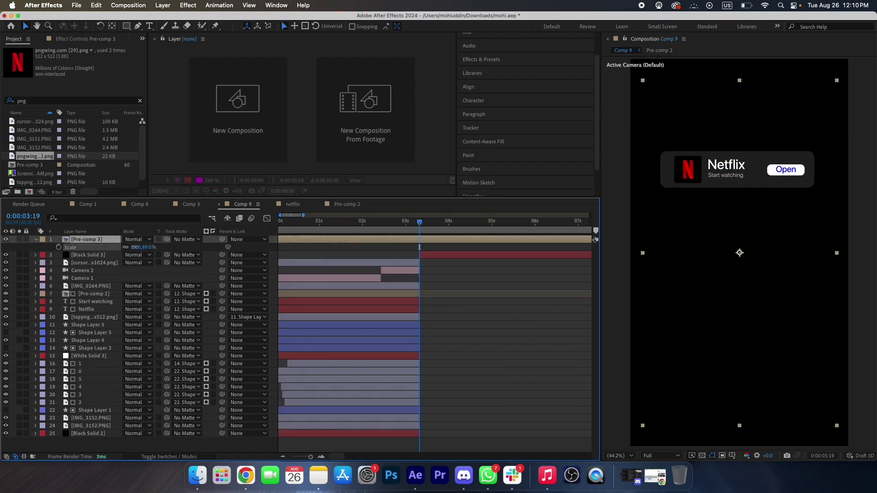
drag(780, 176, 780, 163)
click(529, 288)
Split the Netflix card precomp at 0:00:03:19, delete its earlier part and save the project
click(416, 241)
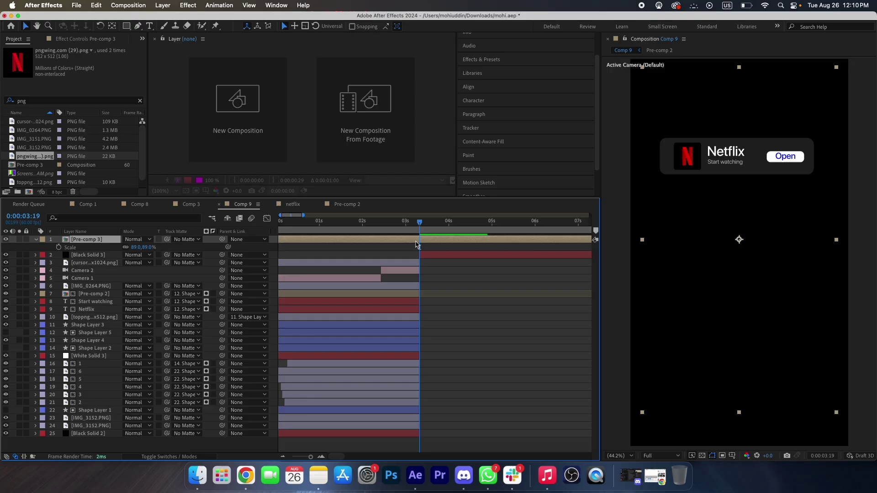
key(super+shift+d)
click(409, 249)
key(Delete)
key(super+s)
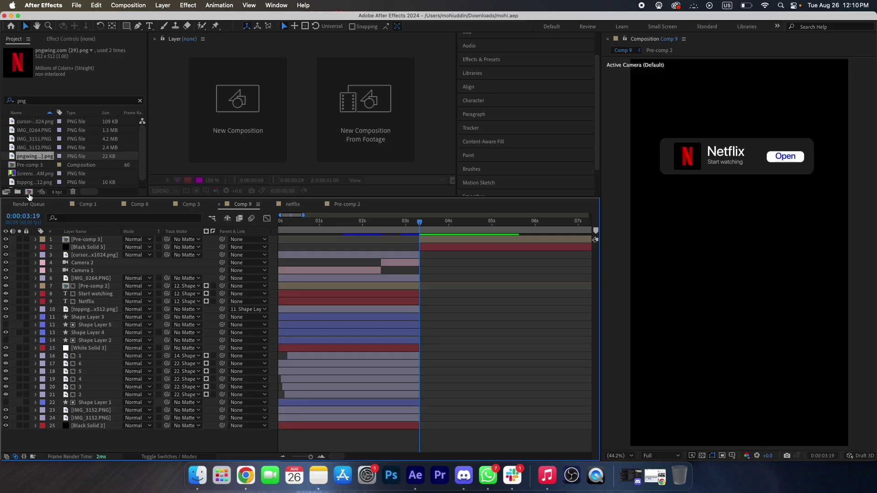
Create Comp 10 at 1080 × 1920 px and 60 fps, and draw a dark rectangle about 622 × 693 px near the middle
click(29, 192)
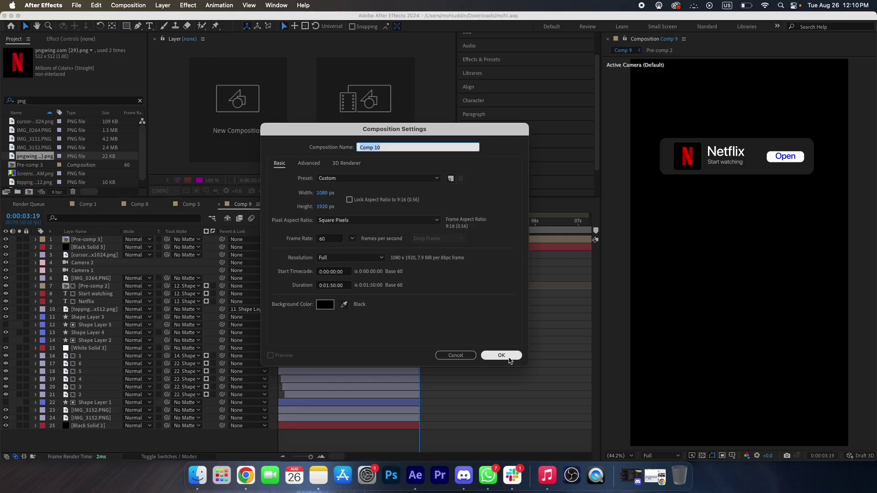
click(501, 356)
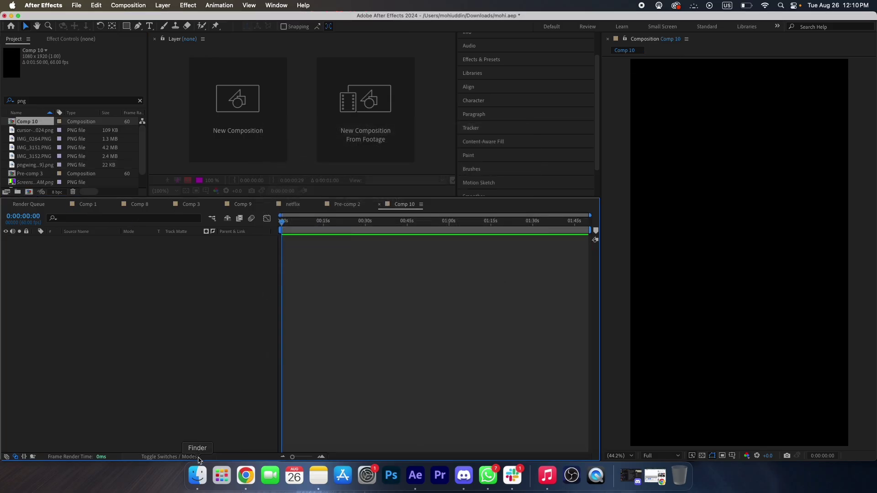
click(127, 26)
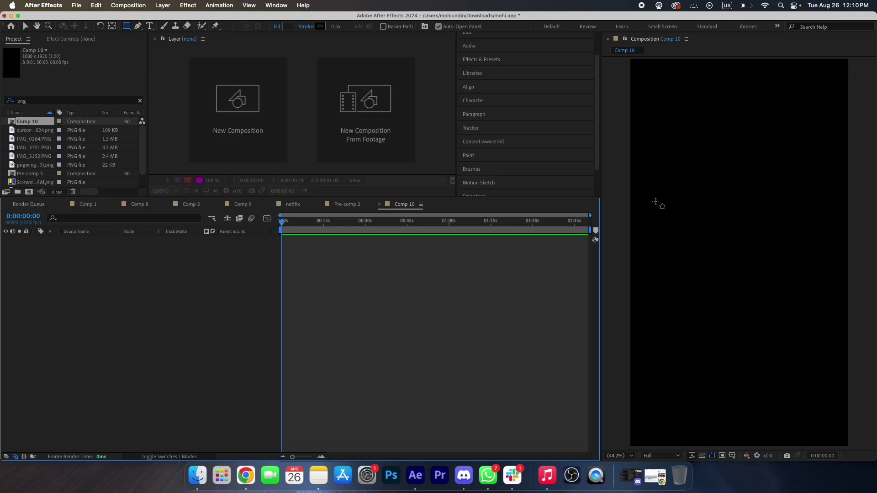
drag(671, 196, 797, 336)
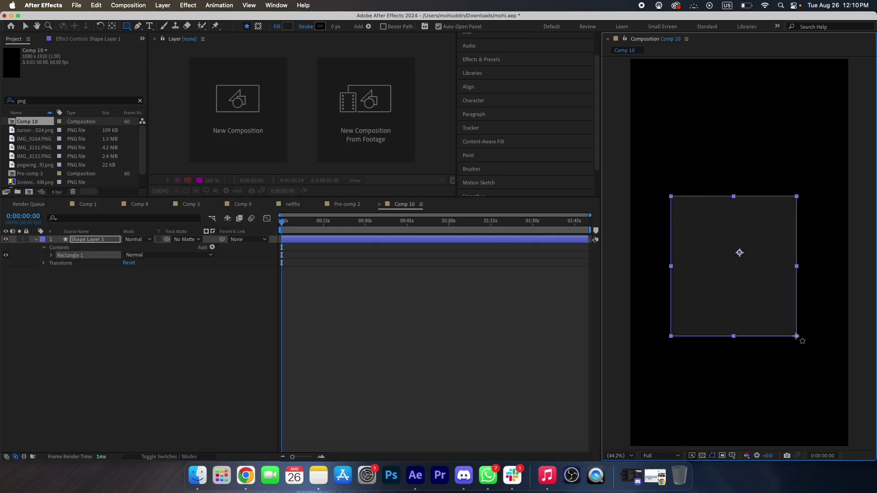
Round the dark rectangle's corners to a roundness of about 32 and collapse its layer
click(111, 26)
click(51, 255)
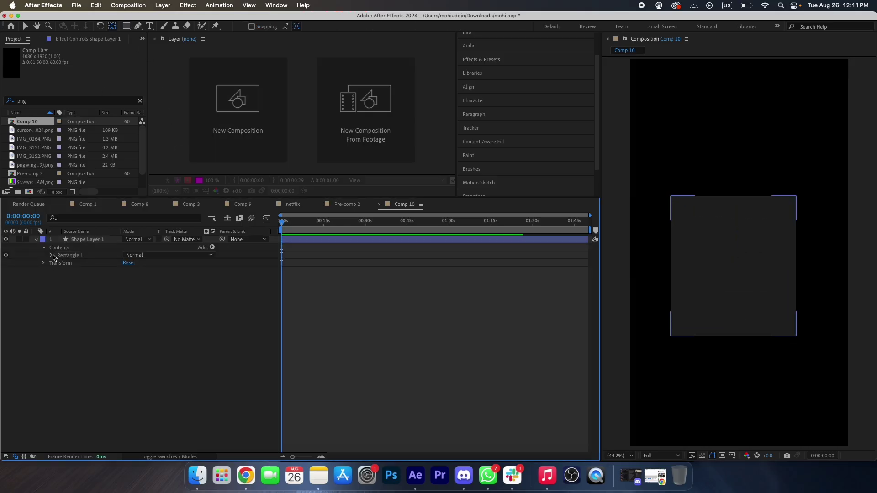
click(59, 264)
drag(127, 286, 143, 288)
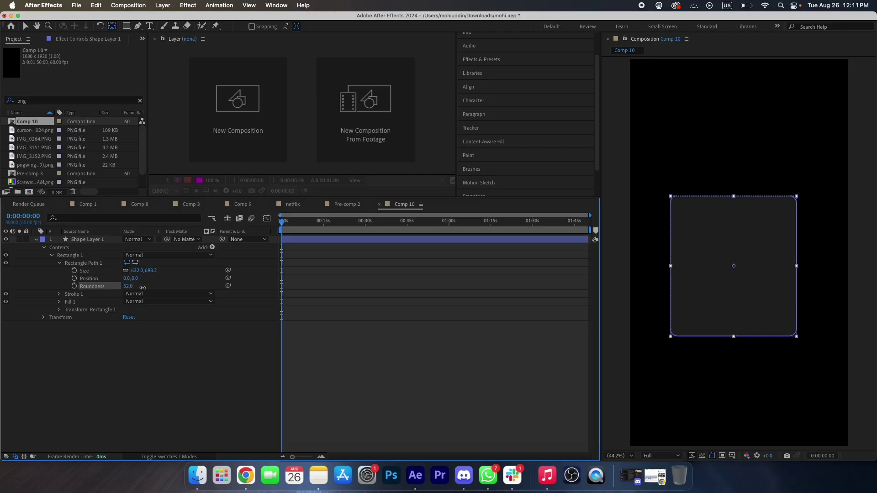
click(36, 239)
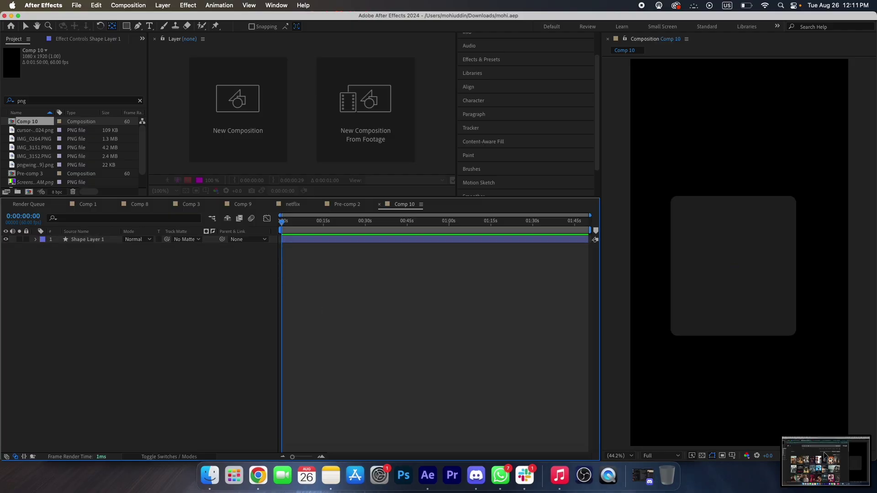
Add the new screenshot of Netflix shows to Comp 10 and delete the extra screenshot layer of the desktop
drag(825, 455, 433, 342)
click(238, 313)
click(92, 247)
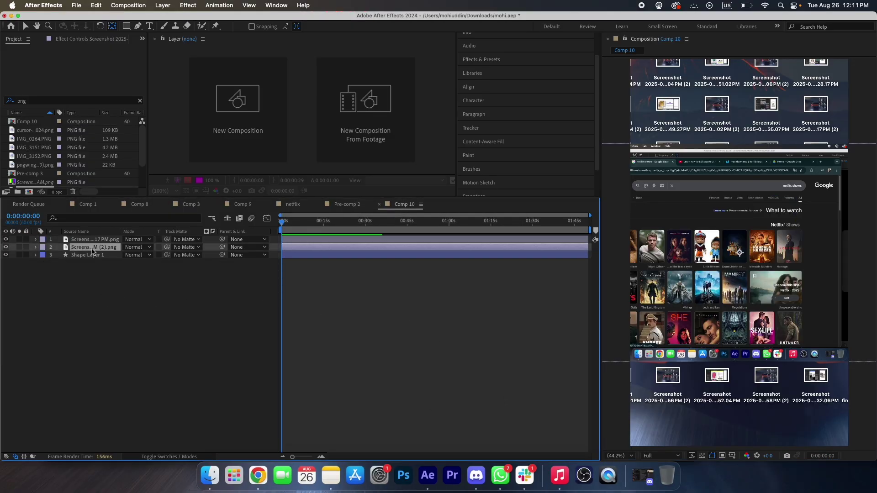
key(Delete)
Mask the screenshot layer with a rectangle around the Mandala Murders poster and its title, and fit the whole frame in view
scroll(779, 254, up, 4)
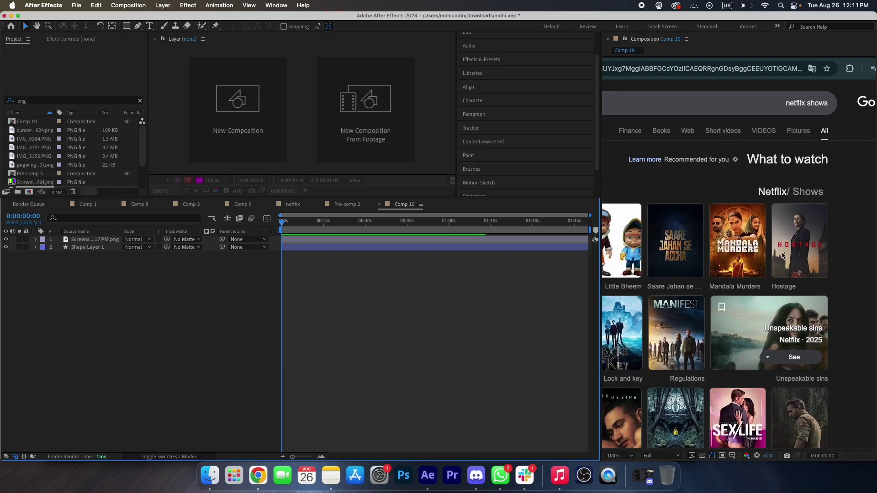
click(127, 26)
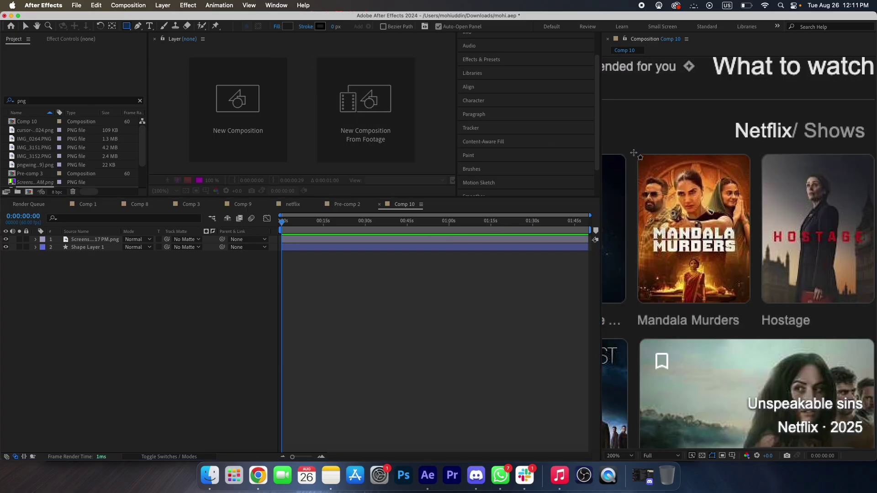
drag(631, 149, 729, 264)
key(super+z)
click(470, 240)
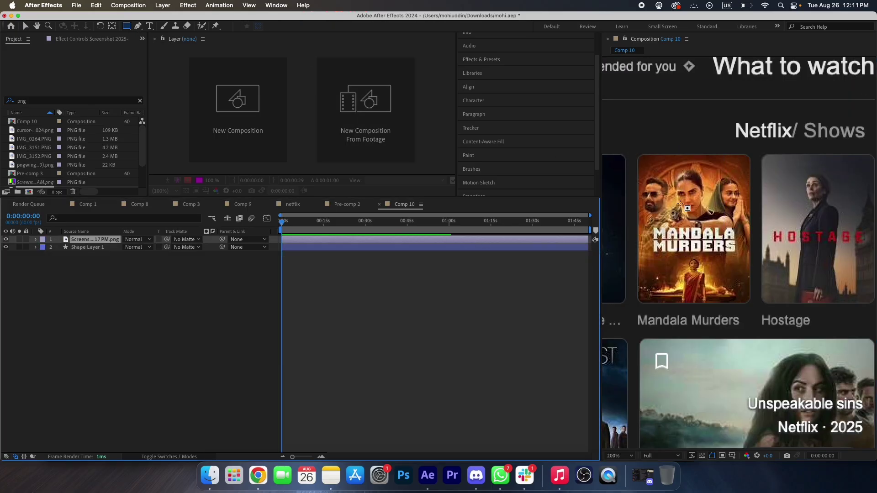
drag(630, 148, 756, 330)
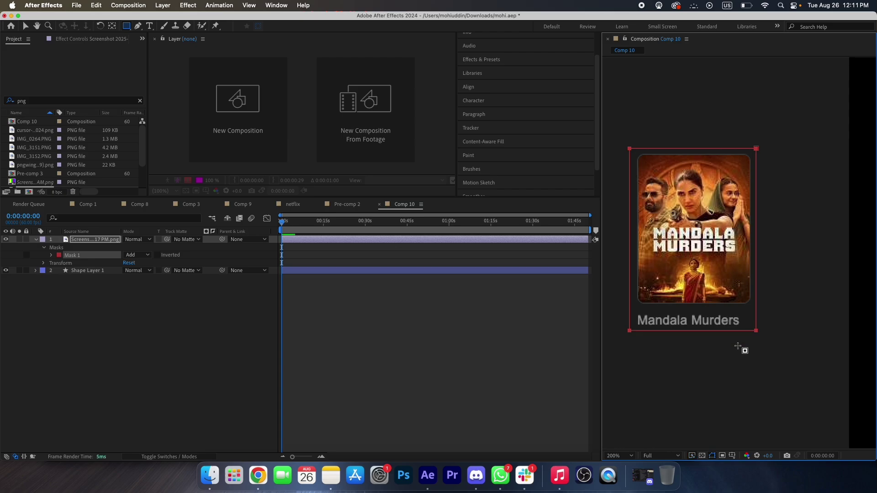
click(632, 456)
click(626, 296)
click(548, 315)
Move the masked poster's anchor point to its centre, scale it to 247% and position it on the dark rectangle
key(v)
click(761, 259)
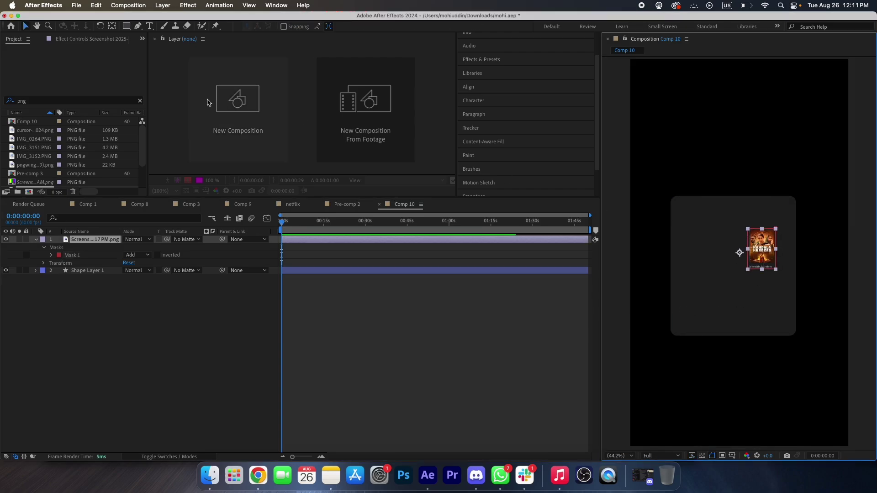
key(y)
key(s)
drag(139, 247, 218, 248)
key(v)
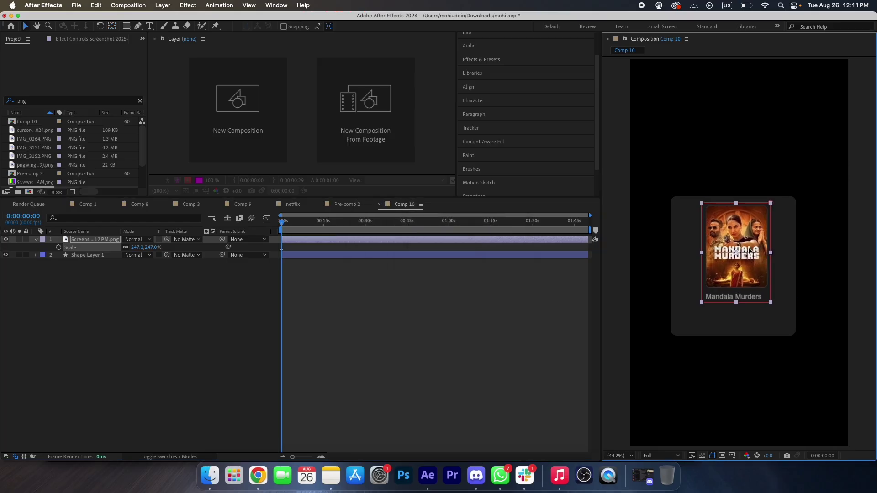
drag(749, 251, 746, 250)
Enlarge the Mandala Murders poster to 269% and nudge it into the horizontal middle of the dark rectangle
drag(139, 248, 151, 248)
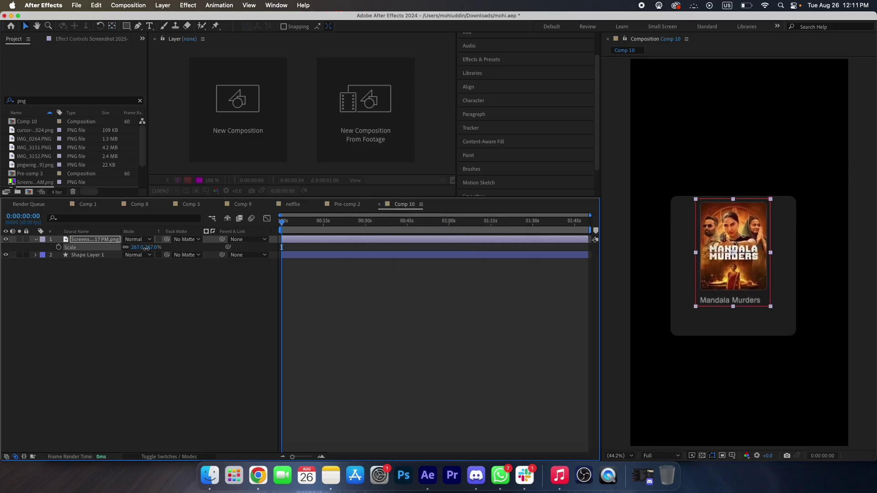
click(450, 385)
scroll(801, 272, up, 1)
drag(745, 238, 746, 240)
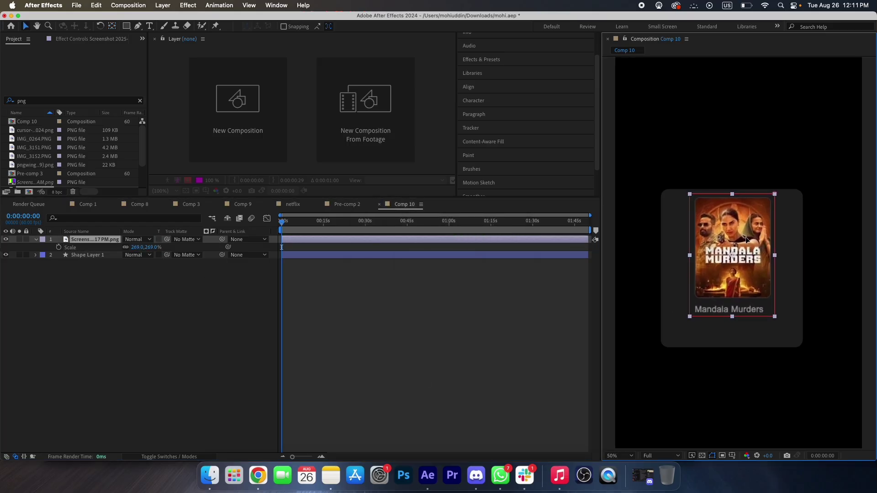
Narrow the dark card rectangle equally on both sides and adjust the Mandala Murders poster's position on it
click(755, 329)
drag(804, 271, 794, 271)
click(751, 245)
drag(741, 247, 740, 246)
click(387, 316)
Draw a button rectangle about 286 × 77 px below the Mandala Murders title and round its corners
click(127, 26)
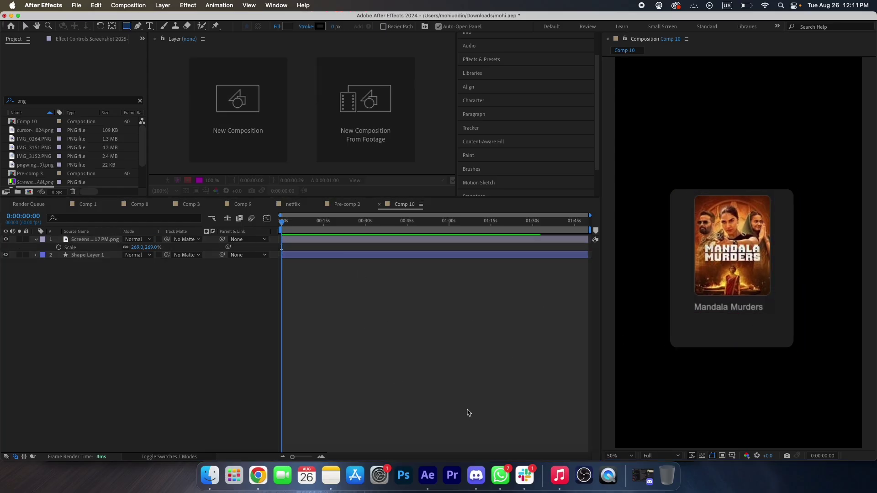
drag(645, 324, 776, 360)
click(51, 256)
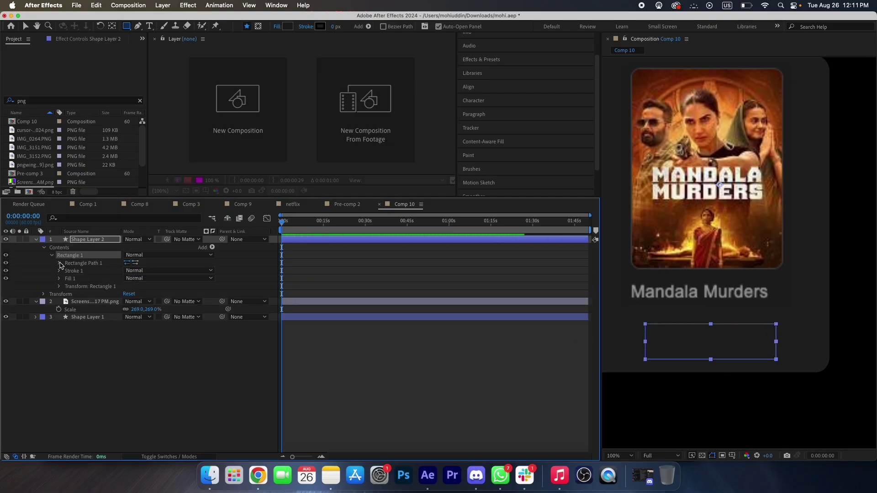
click(59, 263)
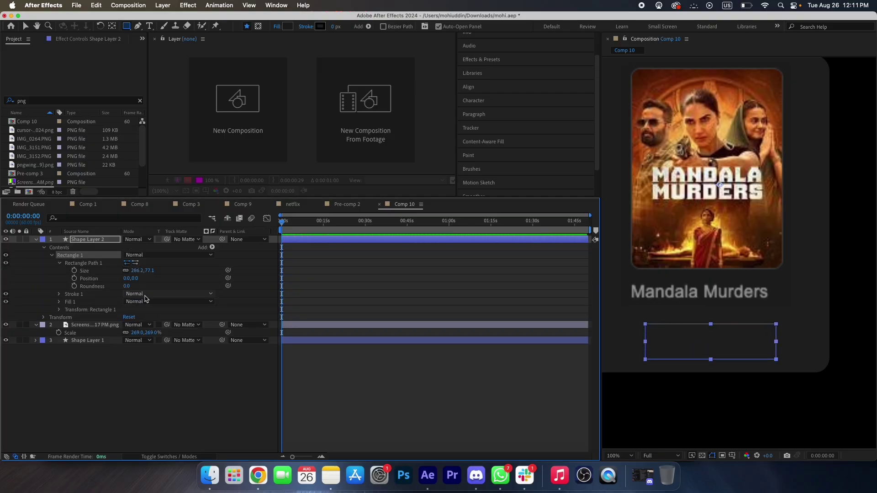
click(36, 239)
Fill the button rectangle with light grey, centre its anchor point and move it closer to the poster title
click(287, 26)
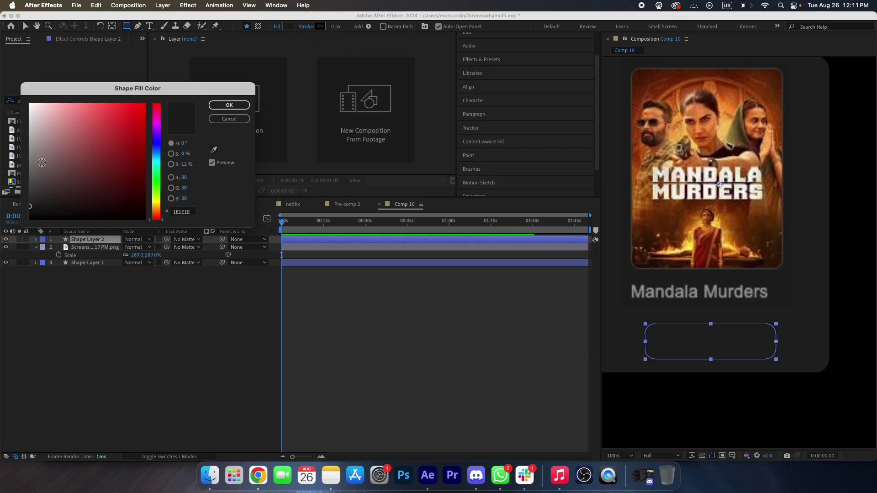
click(31, 147)
click(229, 106)
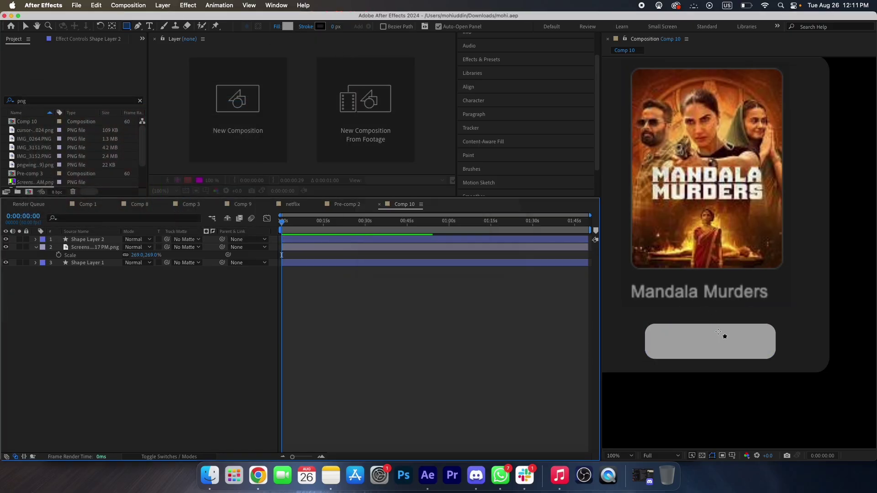
key(v)
drag(718, 338, 716, 329)
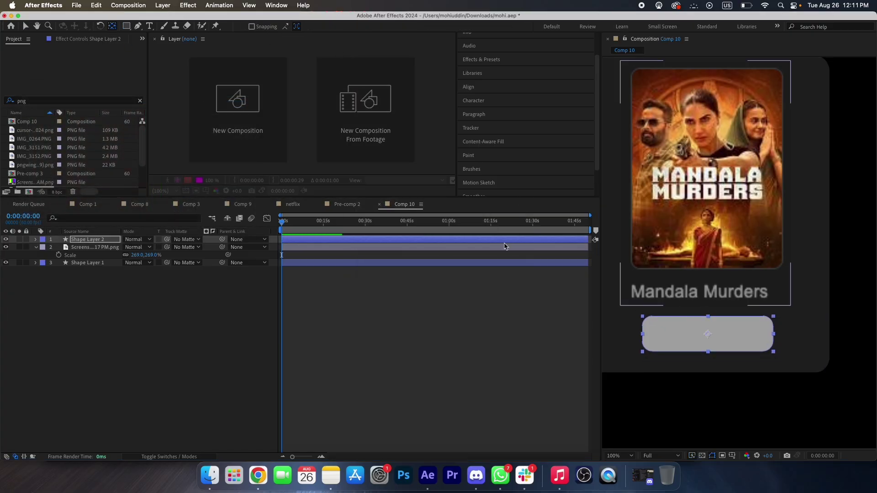
Add the text "Watch now", scale it to 150% from its centre, place it on the grey button and save
click(150, 26)
click(705, 330)
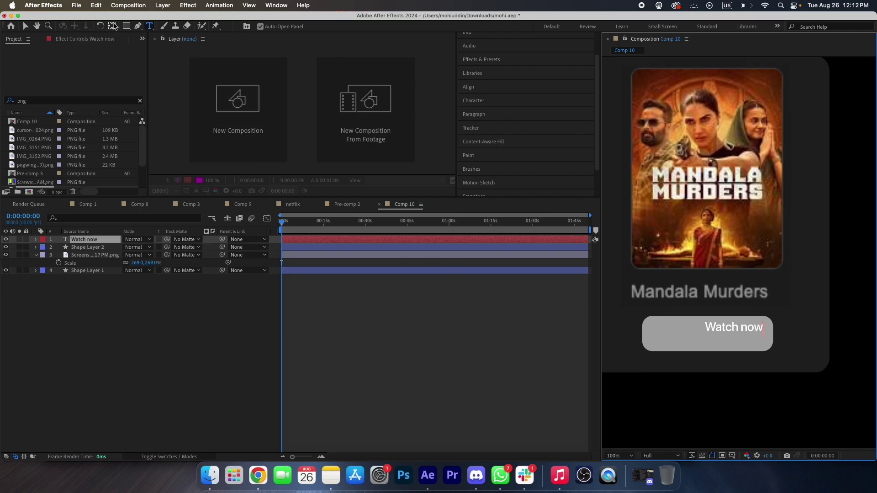
click(112, 26)
key(super+s)
double_click(114, 28)
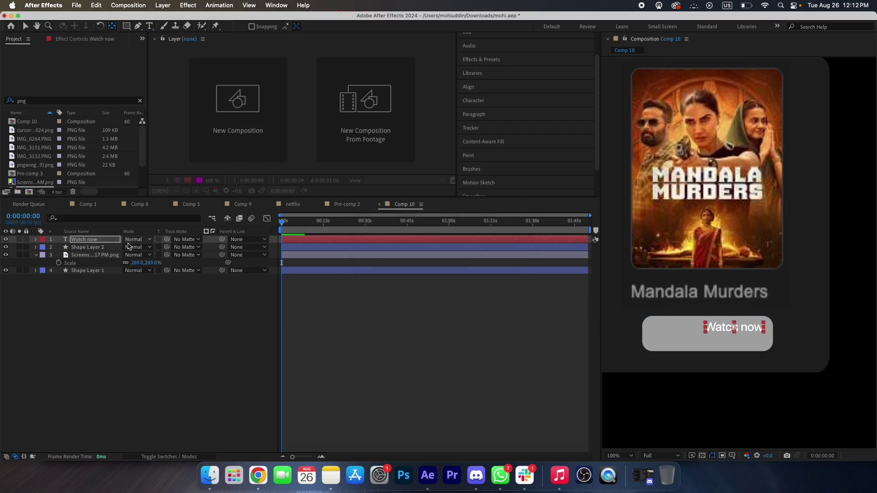
key(s)
drag(135, 247, 158, 247)
drag(759, 333, 728, 335)
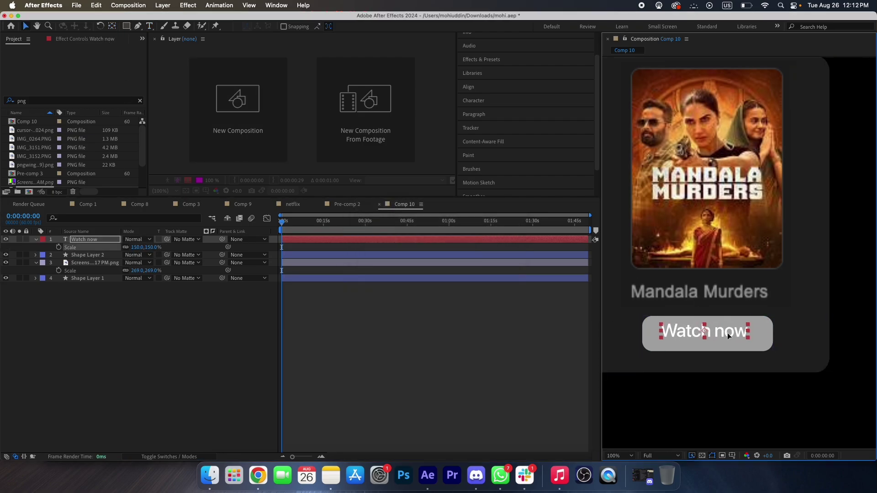
click(551, 358)
key(super+s)
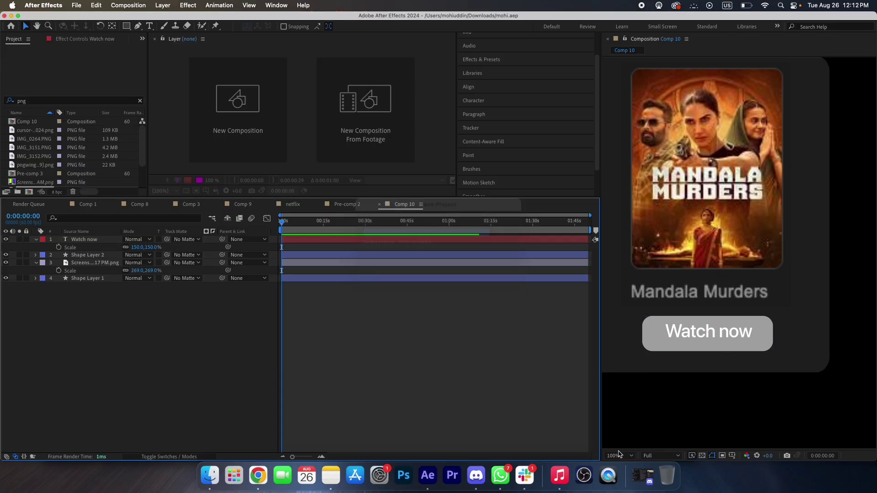
Fit the whole frame in view and fine-tune the positions of the Watch now label and the poster on the card
click(619, 455)
click(630, 296)
click(515, 367)
scroll(730, 326, up, 1)
click(739, 313)
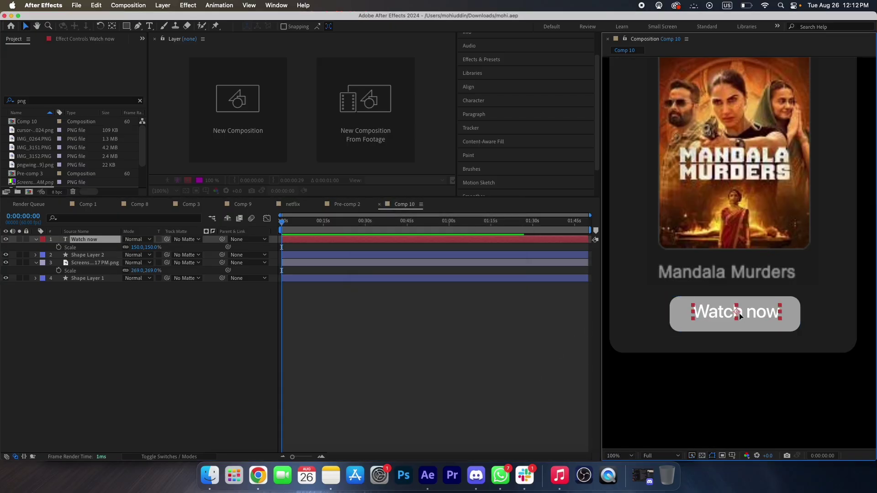
click(633, 457)
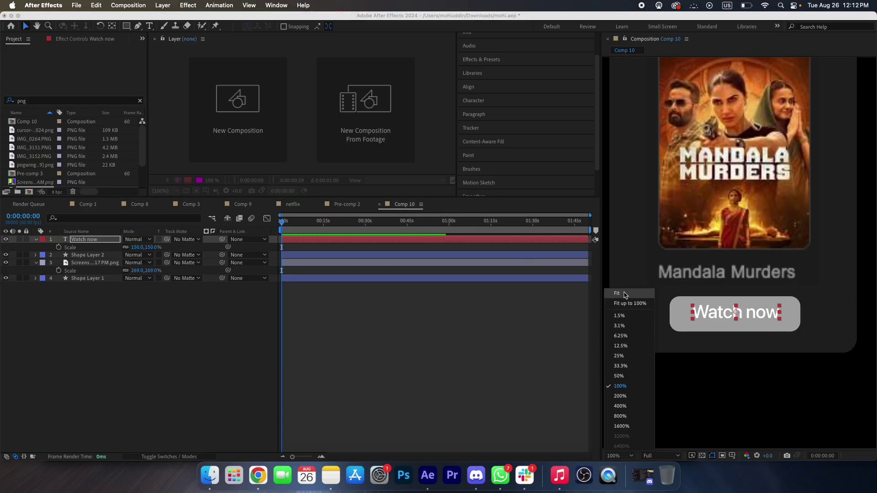
click(624, 294)
click(555, 327)
scroll(742, 254, up, 1)
drag(751, 253, 749, 254)
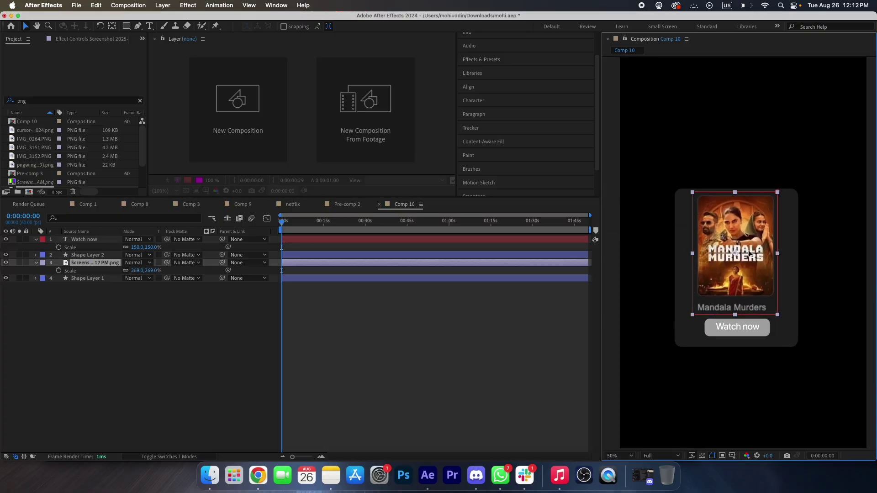
click(466, 342)
Create the composition Comp 11 with its default settings and paste all four card layers of Comp 10 into it
drag(81, 304, 89, 248)
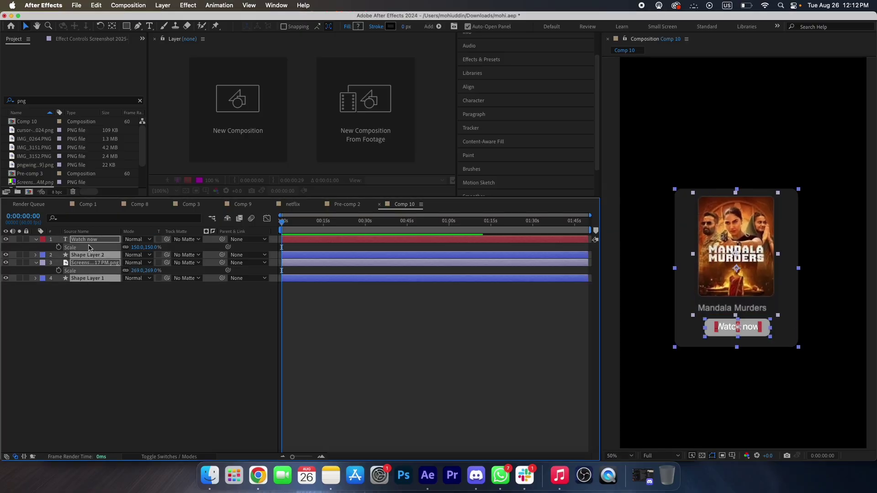
click(30, 192)
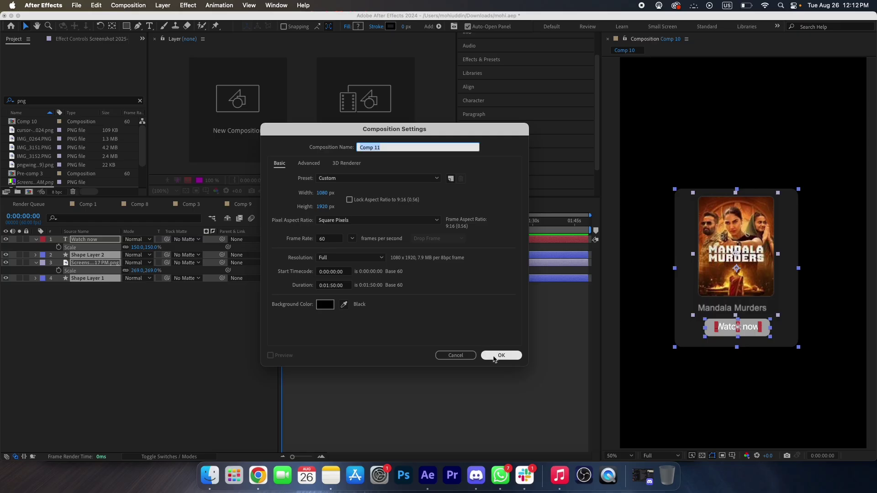
click(497, 357)
key(super+v)
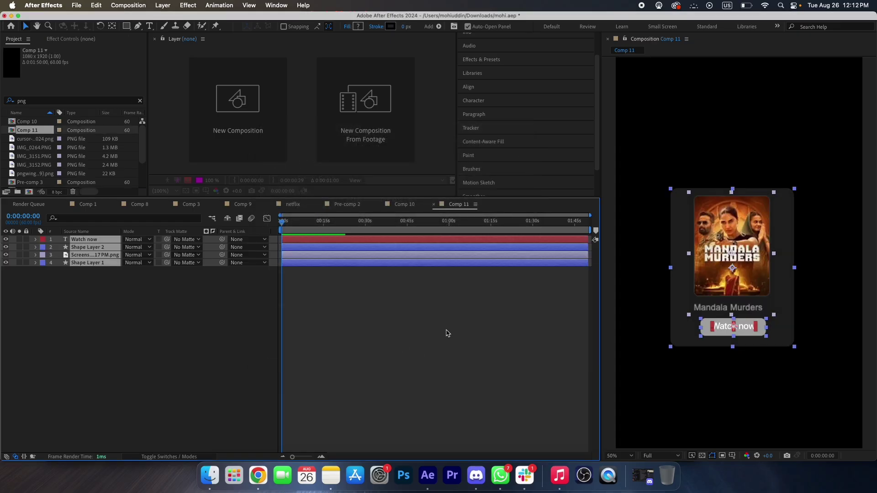
Replace the screenshot's mask in Comp 11 with one around the Saare Jahan se Accha poster and title, centred on the card
click(514, 376)
click(732, 247)
key(Delete)
key(super+z)
key(m)
click(59, 262)
key(Delete)
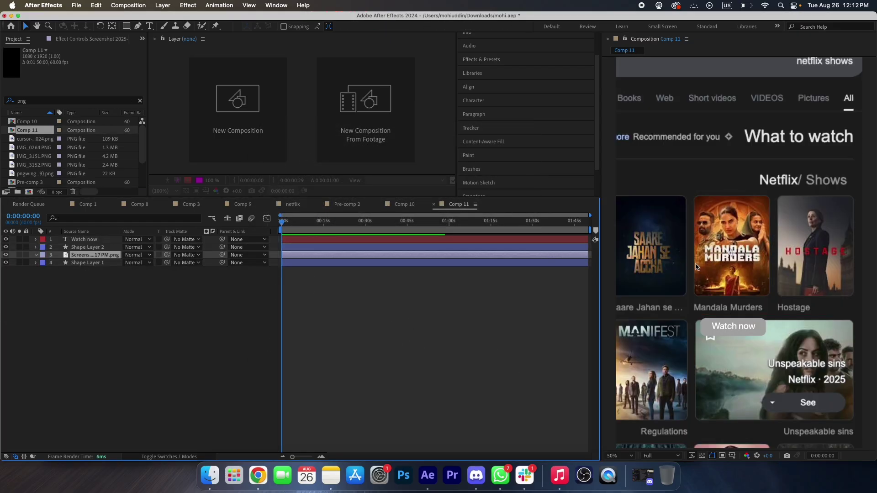
drag(732, 249, 788, 244)
key(m)
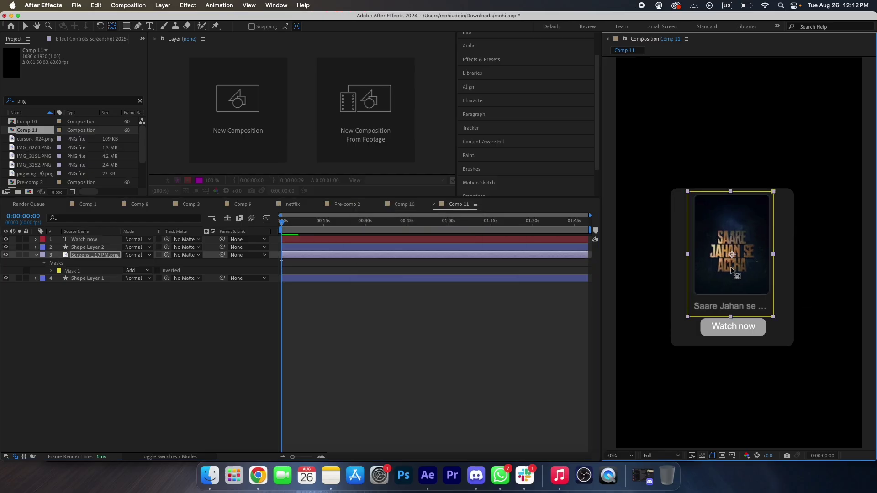
click(405, 340)
Create a composition named "show 3" and paste the four card layers of Comp 11 into it
right_click(460, 206)
click(430, 329)
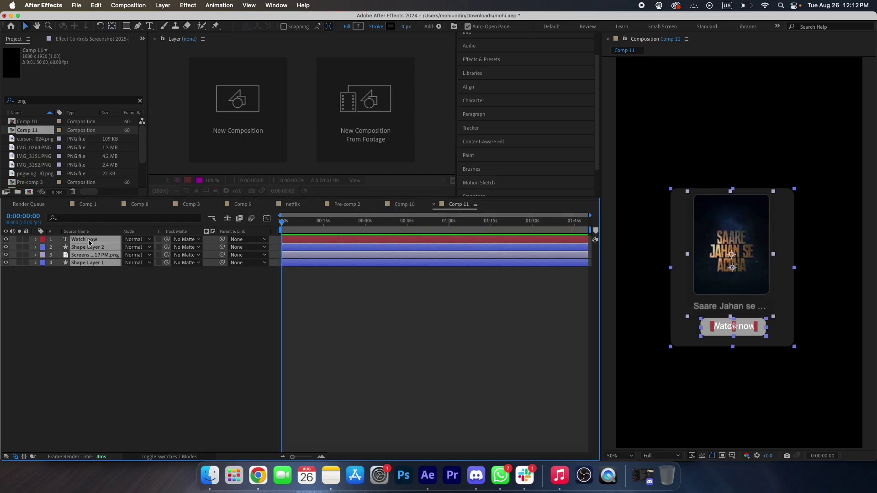
click(29, 192)
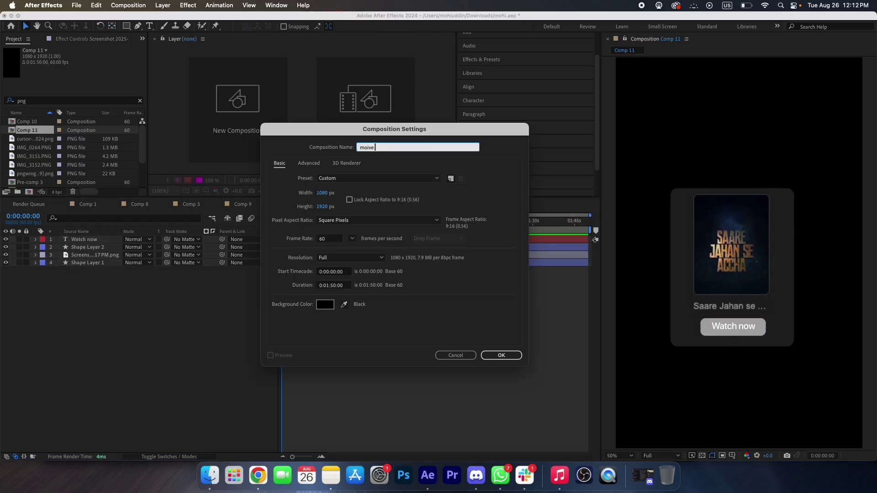
text(show 3)
key(Return)
key(super+v)
Replace the screenshot's mask in show 3 with one around the Lock and key poster and title, and move it onto the card
click(94, 256)
key(m)
click(77, 264)
key(Delete)
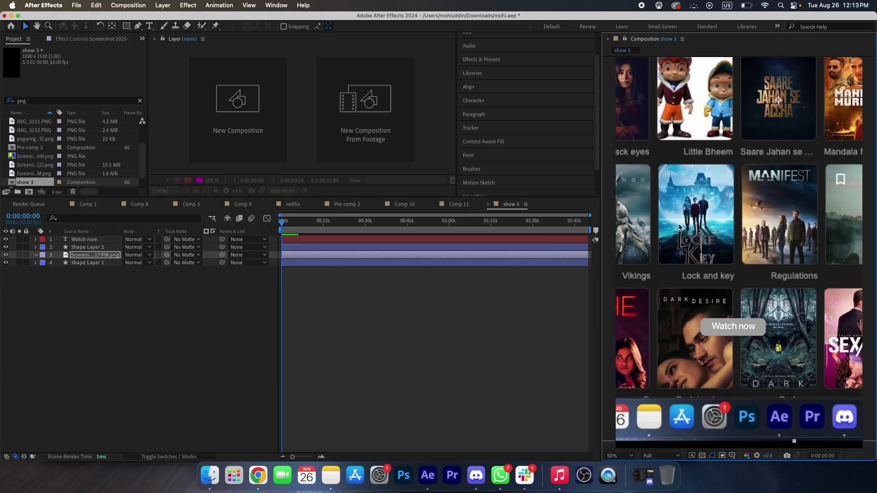
drag(656, 165, 740, 288)
key(v)
click(493, 329)
mouse_move(696, 228)
mouse_down()
mouse_move(730, 257)
mouse_move(731, 274)
mouse_up()
click(493, 329)
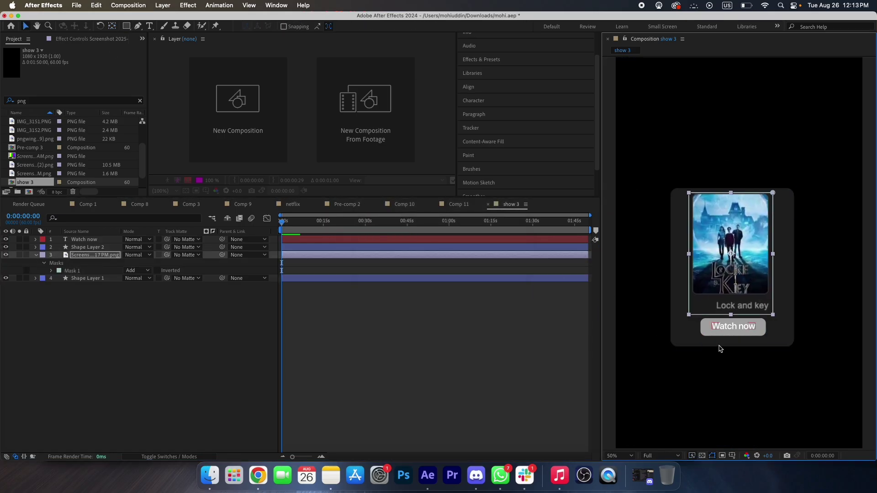
Fit the frame in view and fine-tune the Lock and key poster's position on the card
scroll(733, 332, up, 1)
click(730, 333)
shift+click(484, 240)
key(shift+/)
click(507, 354)
click(746, 237)
click(507, 338)
Create a composition named "show 4" and paste all card layers of show 3 into it
key(super+a)
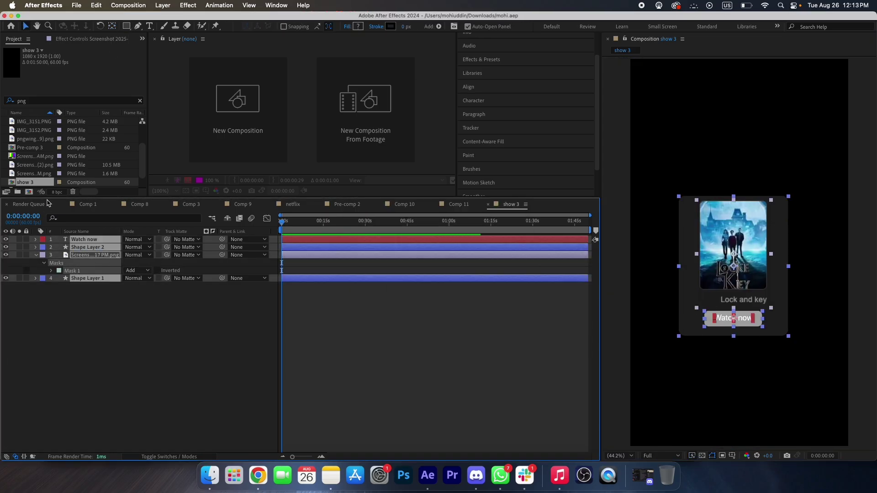
click(29, 192)
text(show 4)
key(Return)
key(super+v)
Replace the screenshot's mask in show 4 with one around the Manifest poster and its title, and place it on the card
click(733, 249)
click(76, 264)
key(Delete)
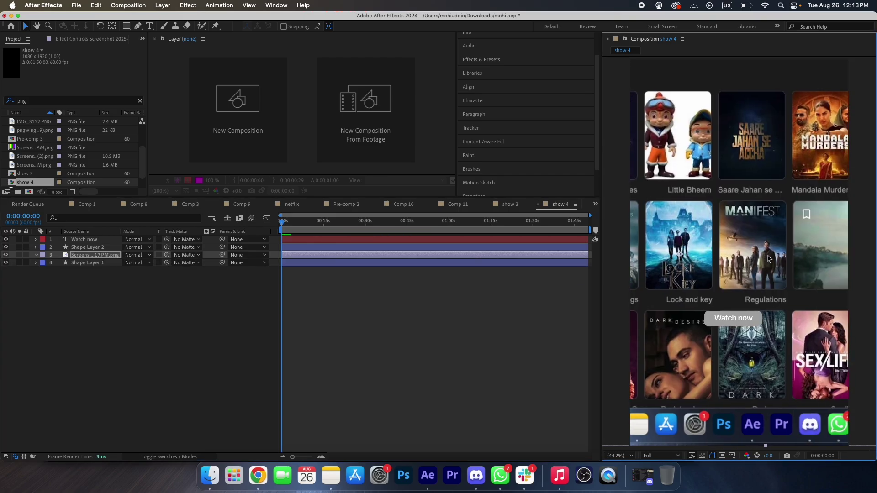
drag(719, 198, 793, 307)
drag(764, 240, 744, 242)
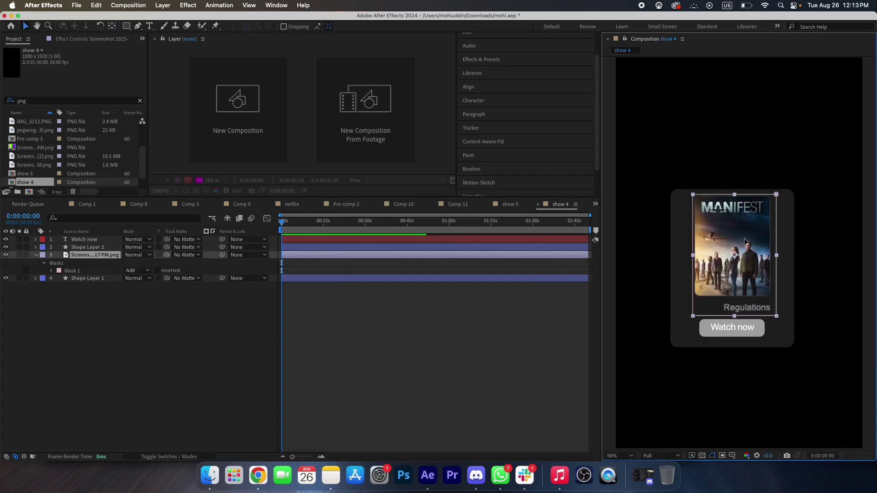
click(619, 456)
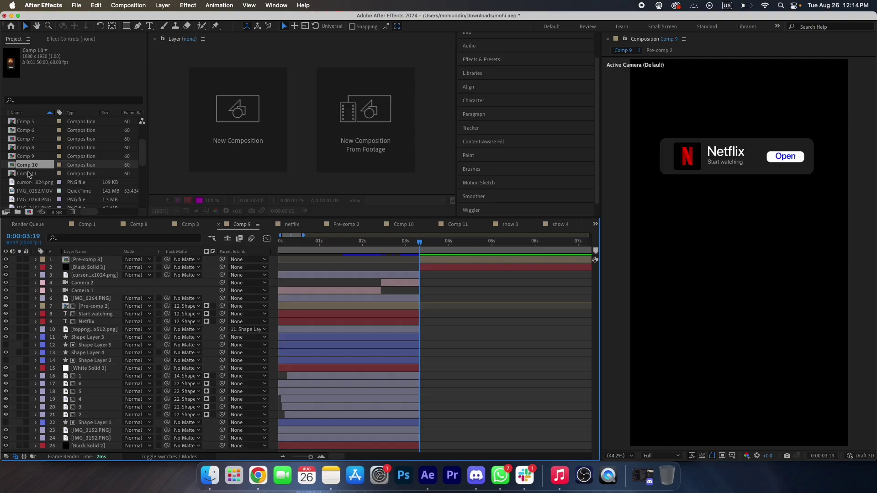
Add the compositions Comp 10, Comp 11, show 3 and show 4 as the top layers of Comp 9
shift+click(33, 174)
drag(143, 156, 144, 202)
click(33, 168)
shift+click(31, 175)
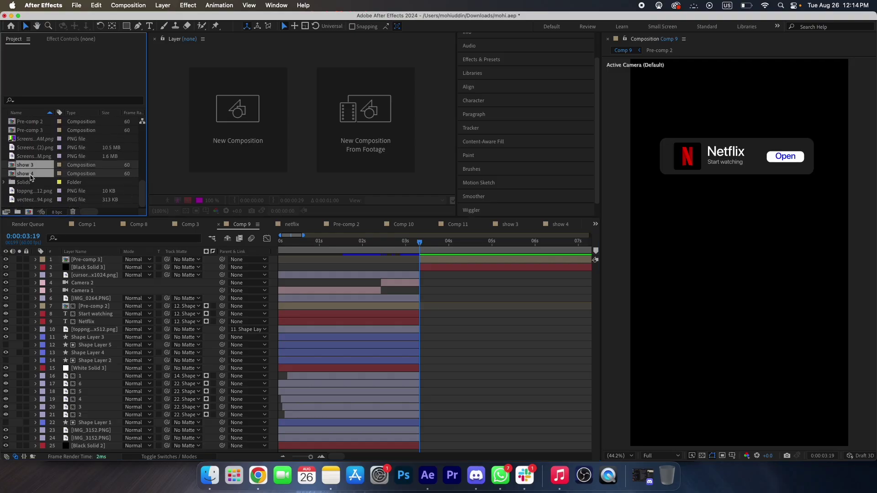
drag(83, 255, 82, 262)
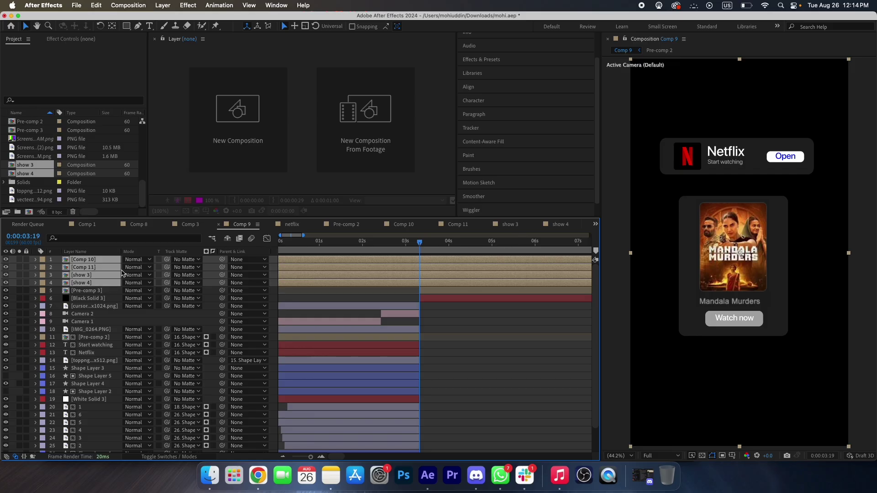
Scale the four show card layers to 64%, move them together below the left half of the Netflix card, and save
key(s)
drag(134, 267, 115, 268)
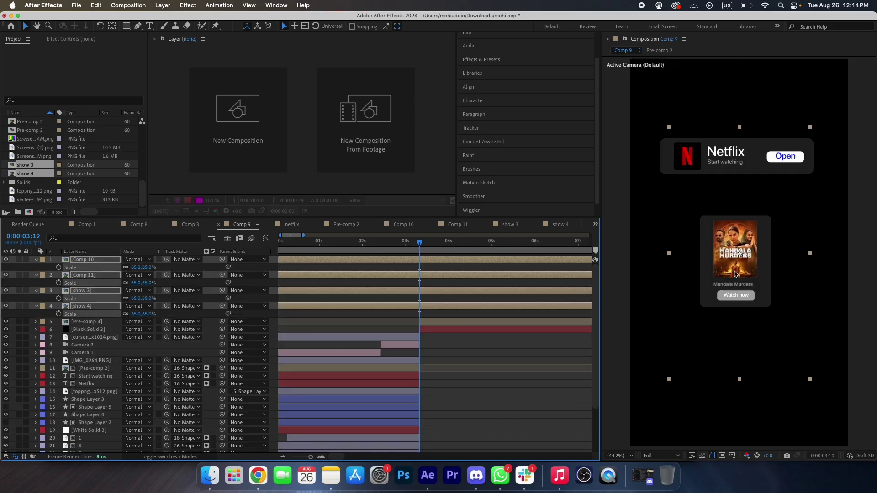
drag(735, 274, 698, 241)
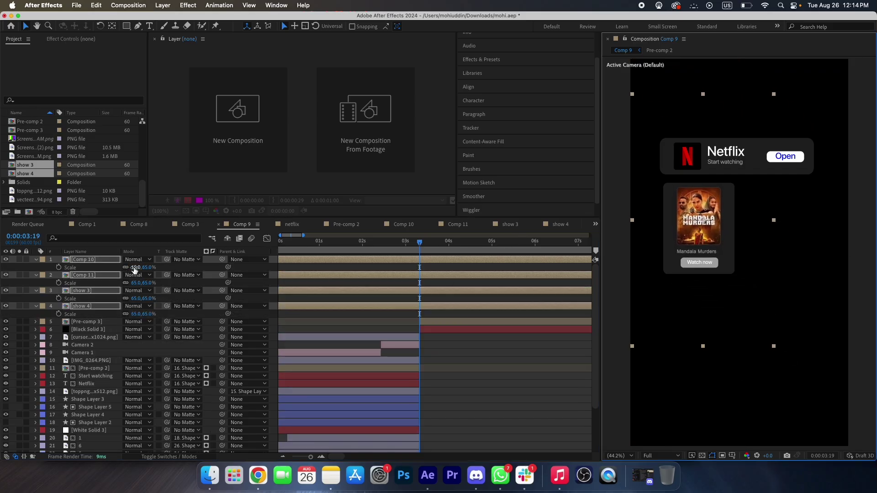
drag(134, 267, 132, 267)
key(super+s)
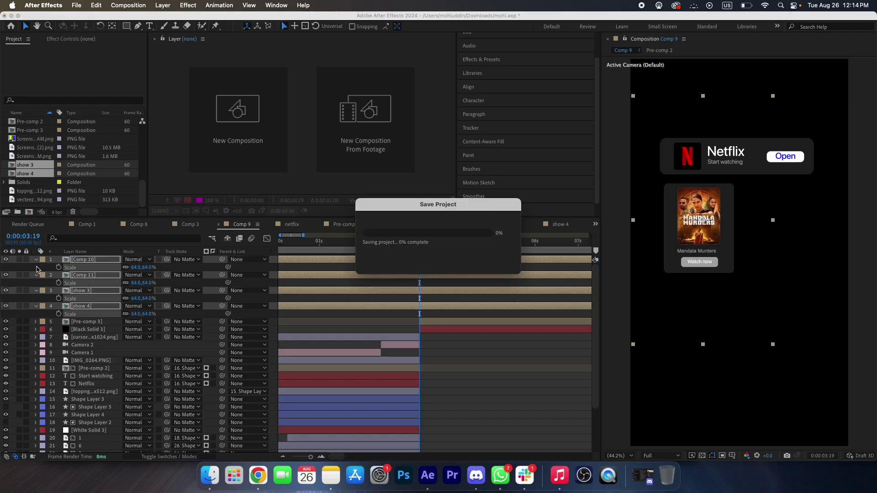
Move the Comp 10 card horizontally to X position 735.1, beside the Saare Jahan se Accha card, and save
click(36, 260)
click(474, 327)
click(93, 263)
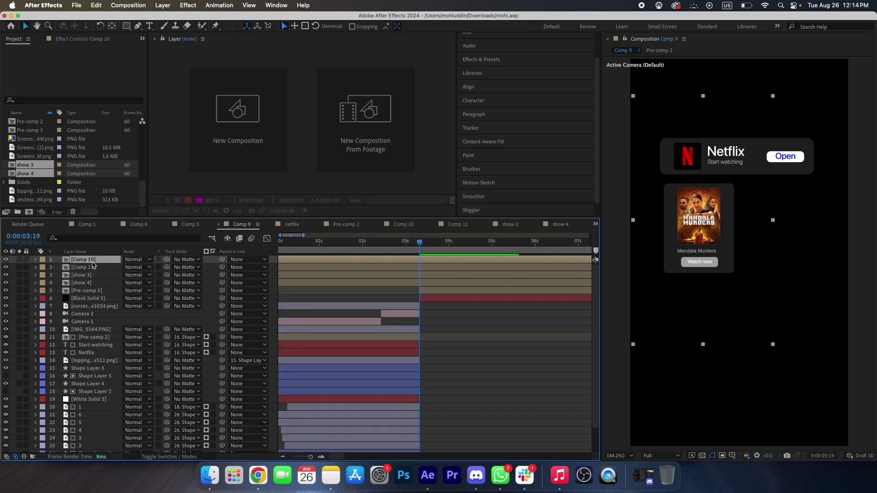
key(p)
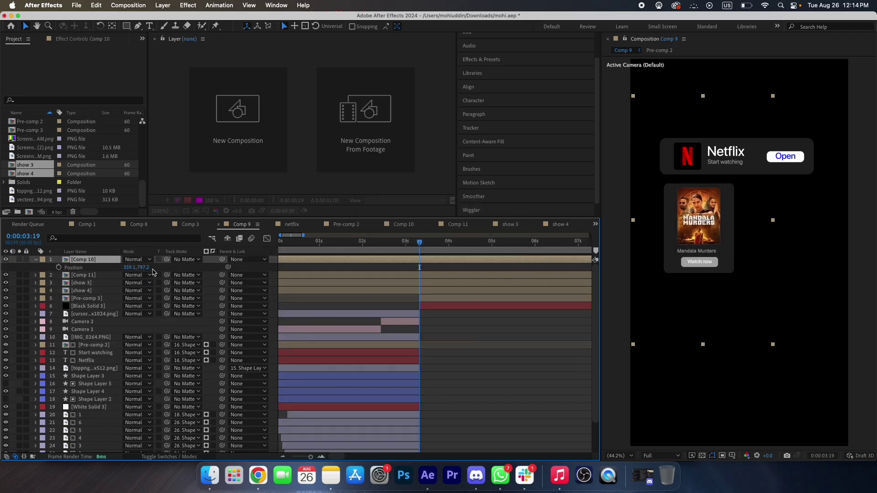
drag(130, 268, 297, 266)
key(super+s)
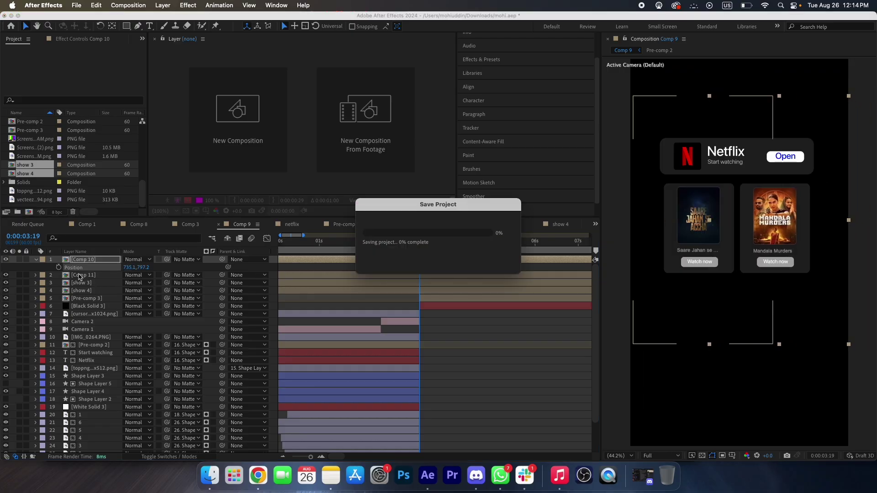
Move the show 3 and show 4 cards down together to Y position 1269.2, forming a second row below the first two cards
click(36, 259)
click(82, 275)
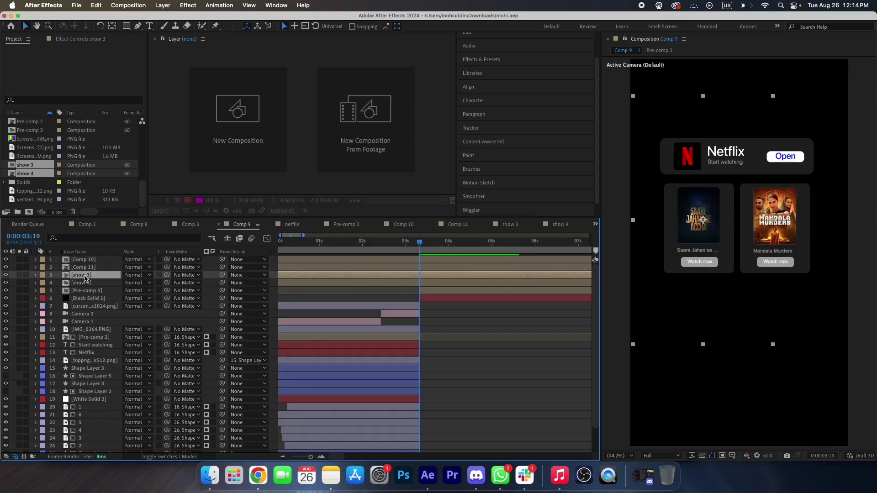
shift+click(84, 283)
key(p)
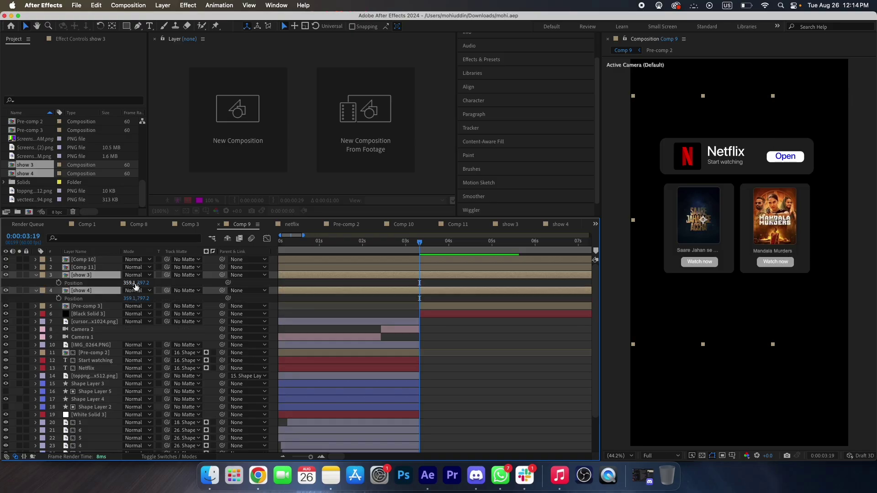
drag(137, 284, 188, 288)
drag(136, 298, 339, 316)
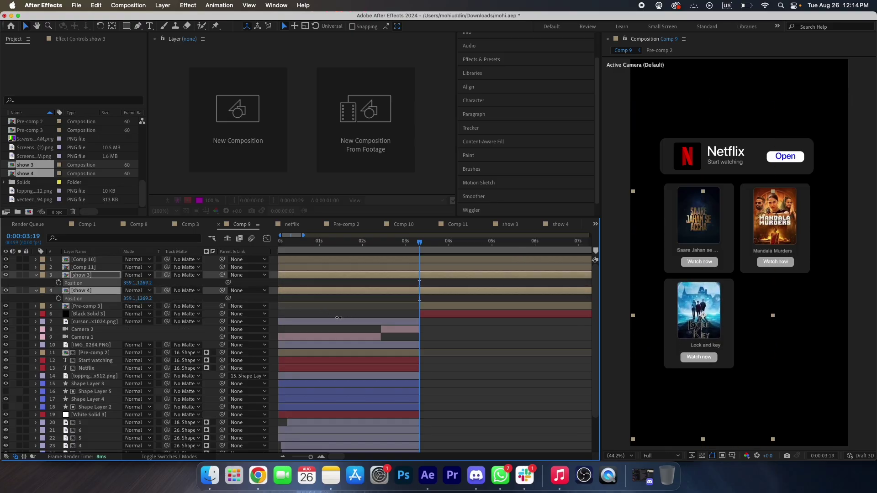
click(487, 342)
Move the show 3 card horizontally into the second column, beside the Manifest card and below Mandala Murders
drag(132, 283, 316, 291)
click(36, 276)
click(36, 283)
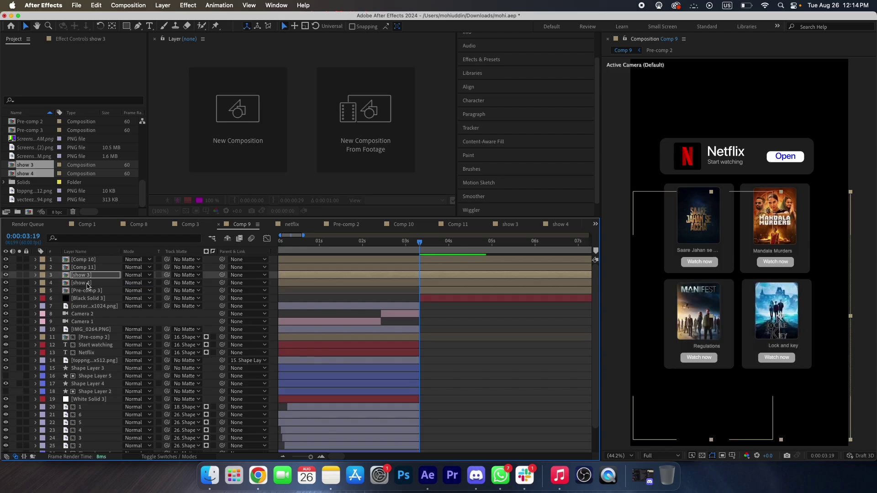
Save, and shift all four show cards together slightly down and left below the Netflix card, putting Comp 11 at 352.3, 806.2
click(87, 284)
shift+click(86, 260)
key(super+s)
click(704, 225)
drag(704, 226, 702, 227)
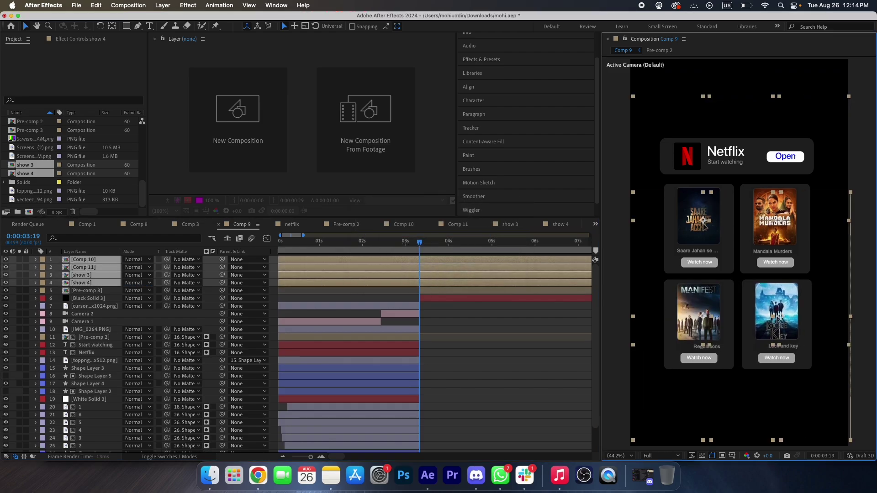
click(529, 359)
Draw a rectangle shape as a new top layer covering all four show cards just below the Netflix card, and save
key(g)
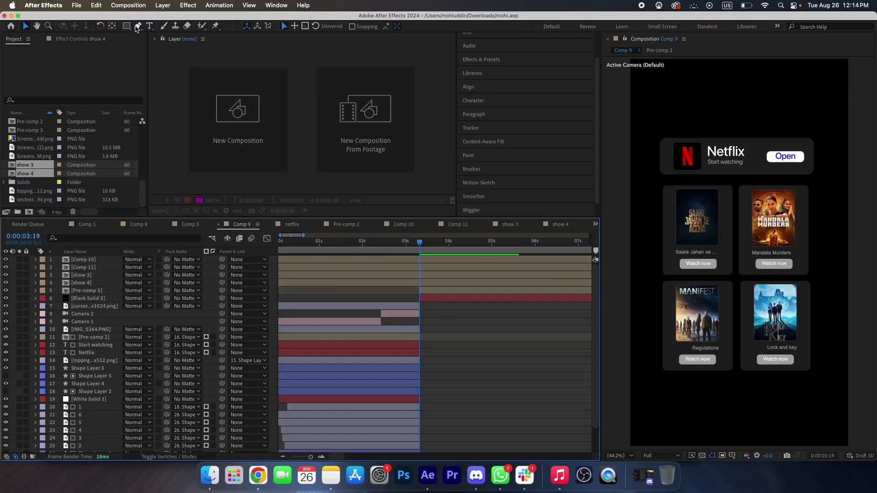
key(q)
drag(663, 185, 814, 376)
key(super+s)
click(36, 259)
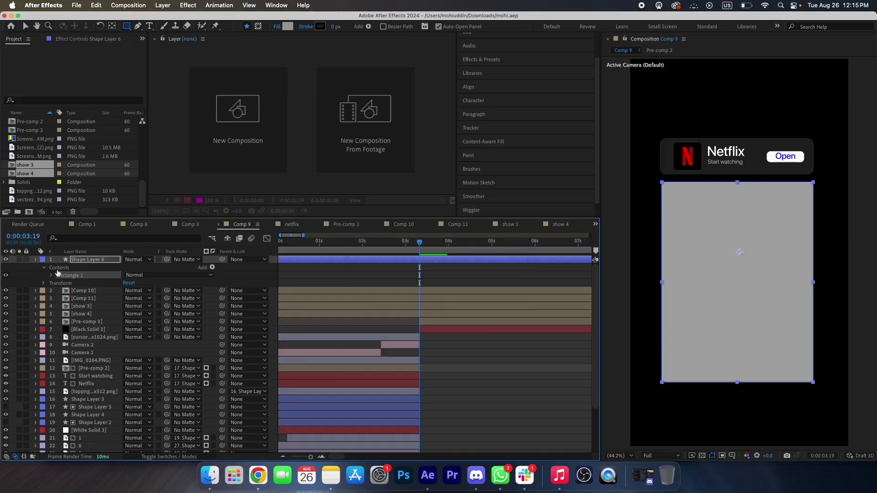
Use the new rectangle shape layer as the track matte for Comp 10, Comp 11, show 3 and show 4
click(83, 267)
shift+click(85, 290)
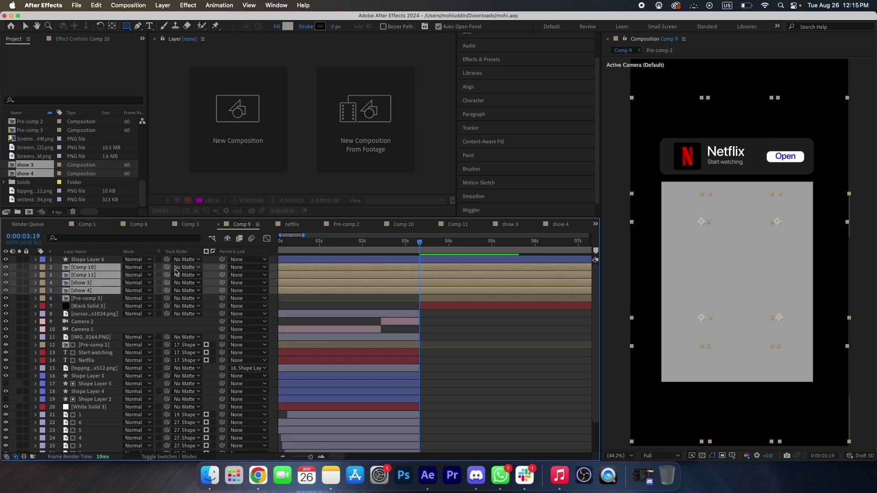
drag(83, 262, 84, 261)
Keyframe the four cards' Position to slide down over one second from 0:00:03:19, starting at Y -188.8 and 285.2 for the two rows, and save
key(p)
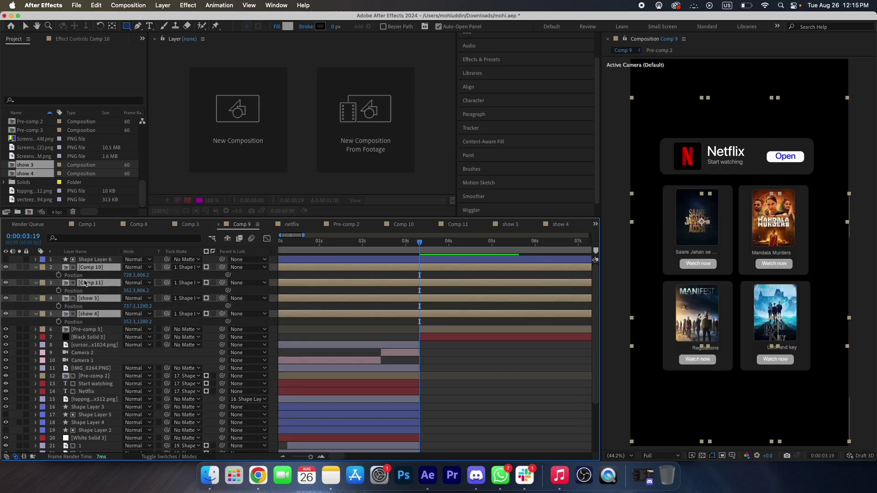
drag(422, 275, 462, 274)
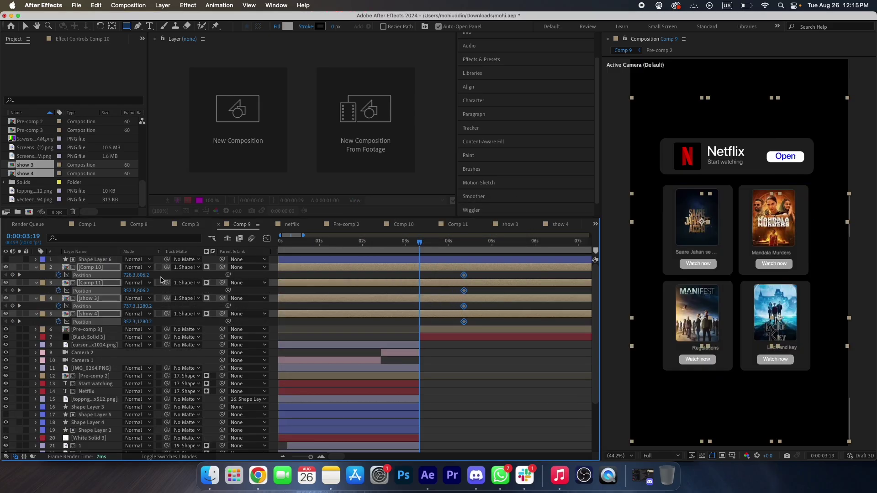
drag(142, 275, 58, 248)
drag(142, 275, 3, 156)
key(super+s)
Copy only the Position expression of layer 5 and paste it onto the Position of the four show card layers
drag(472, 274, 404, 340)
scroll(78, 391, down, 3)
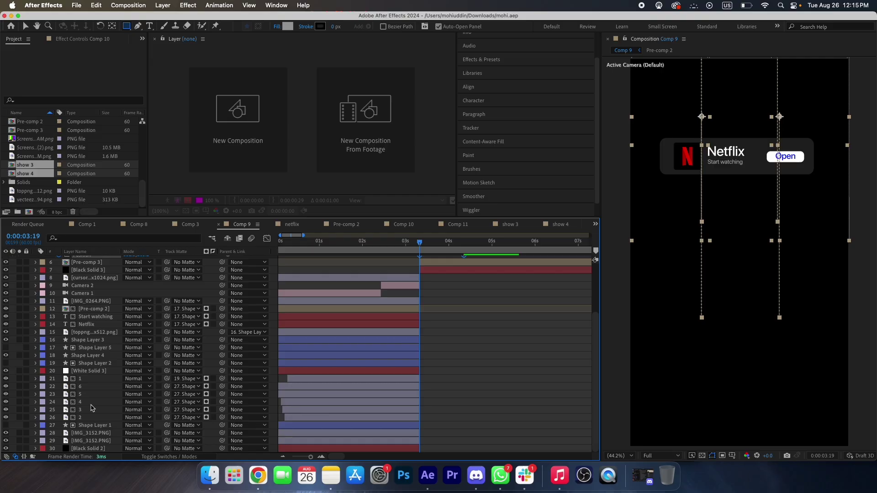
click(90, 395)
key(p)
right_click(91, 402)
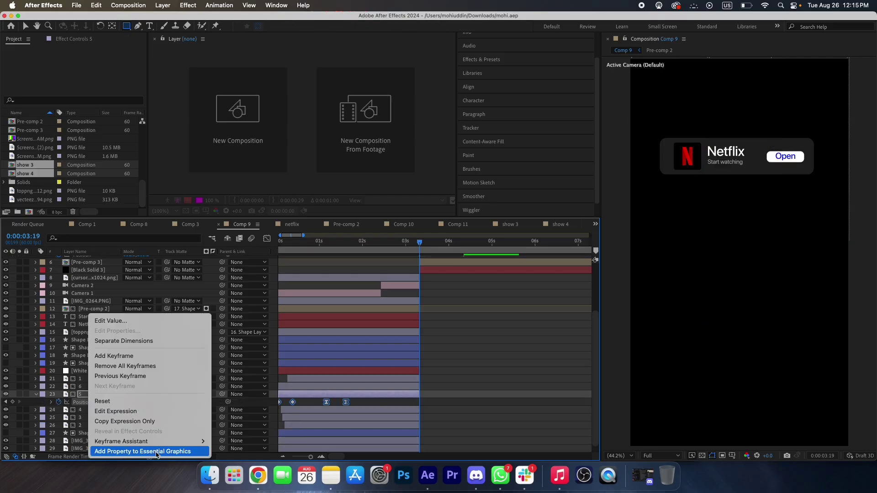
click(437, 367)
scroll(442, 361, up, 3)
drag(473, 273, 401, 324)
key(super+v)
click(437, 275)
Speed up the cards' slide-in by moving their end Position keyframes earlier to about 0:00:03:40, previewing the timing
key(space)
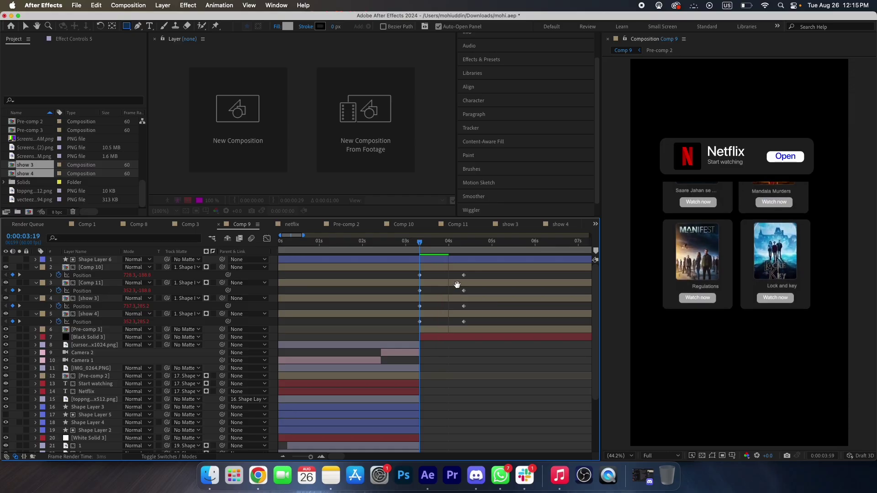
key(space)
drag(474, 272, 444, 275)
drag(444, 244, 382, 247)
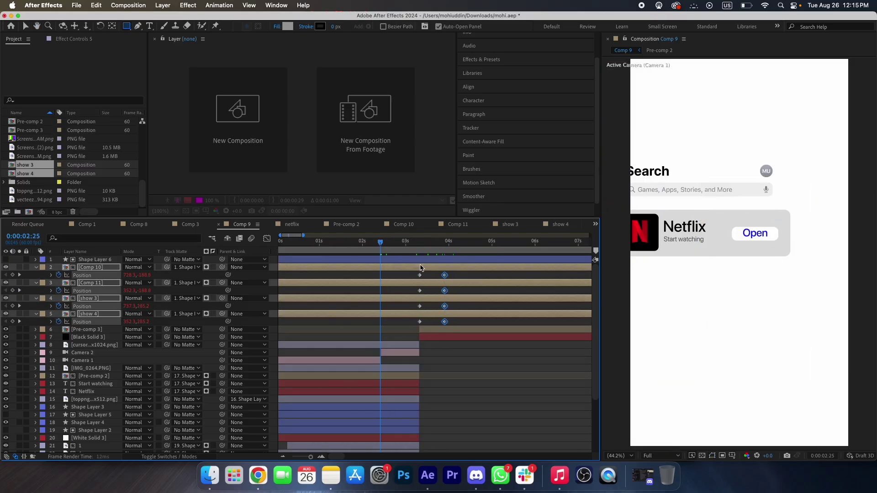
scroll(422, 270, up, 2)
key(space)
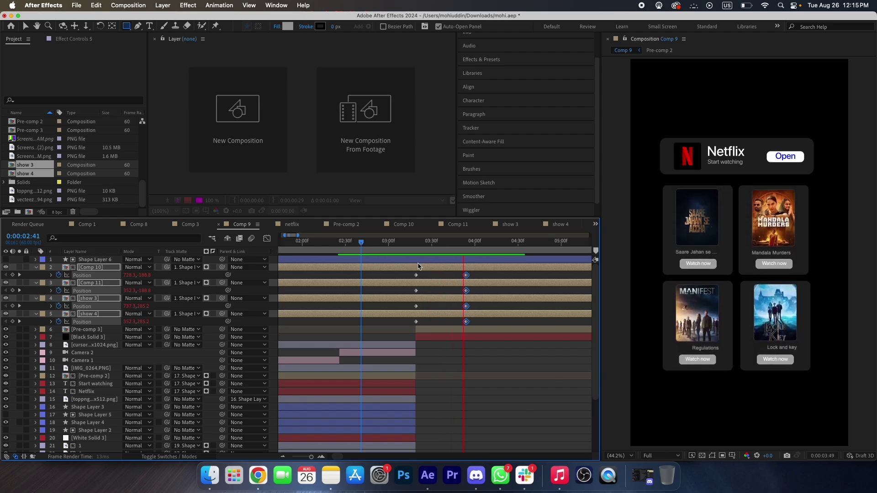
key(space)
drag(466, 275, 446, 275)
drag(440, 244, 349, 246)
key(space)
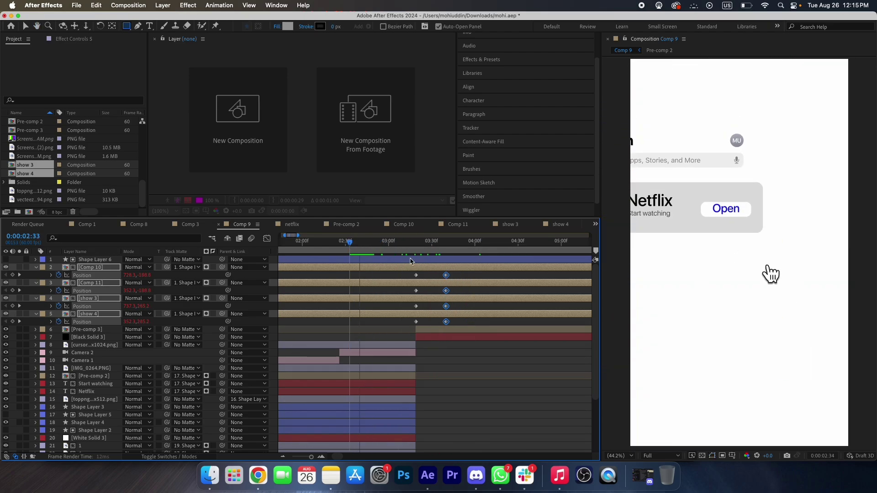
Stagger the Comp 11, show 3 and show 4 layers in time, each about 3 to 4 frames after the preceding card
click(419, 255)
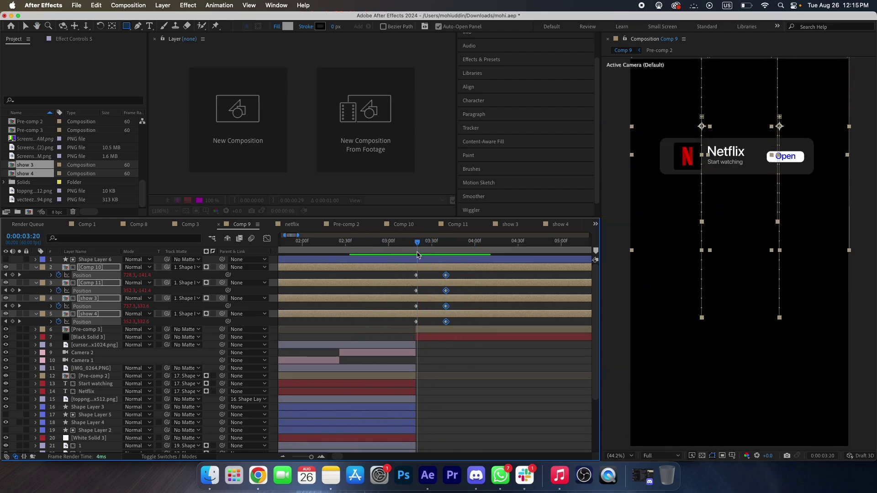
click(423, 278)
key(=)
drag(424, 284, 435, 285)
drag(420, 298, 454, 319)
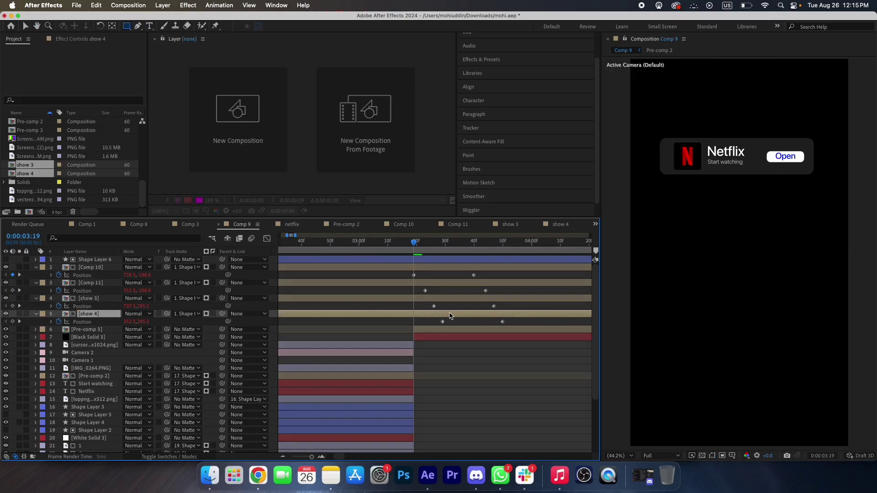
Preview the transition from the Netflix search screen into the dark scene and check the staggered entrance of the show cards
key(space)
key(-)
click(415, 242)
key(space)
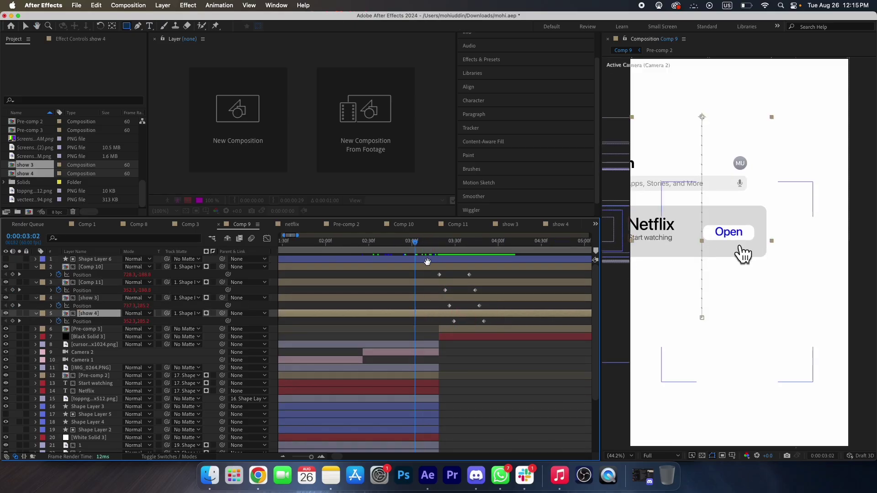
scroll(428, 261, down, 2)
key(space)
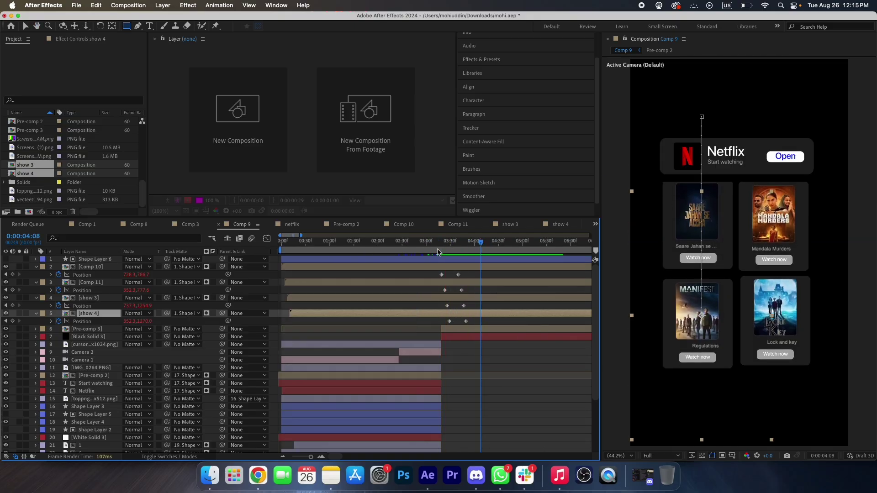
key(space)
scroll(462, 289, down, 2)
key(space)
scroll(456, 299, up, 3)
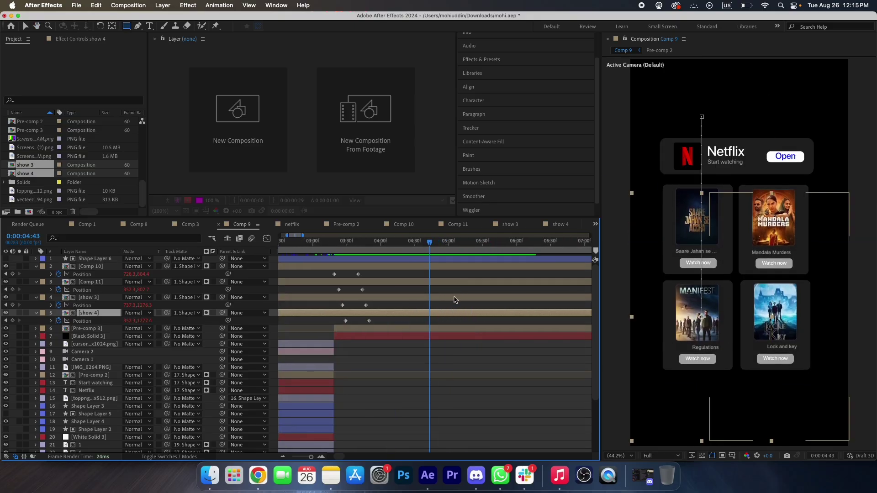